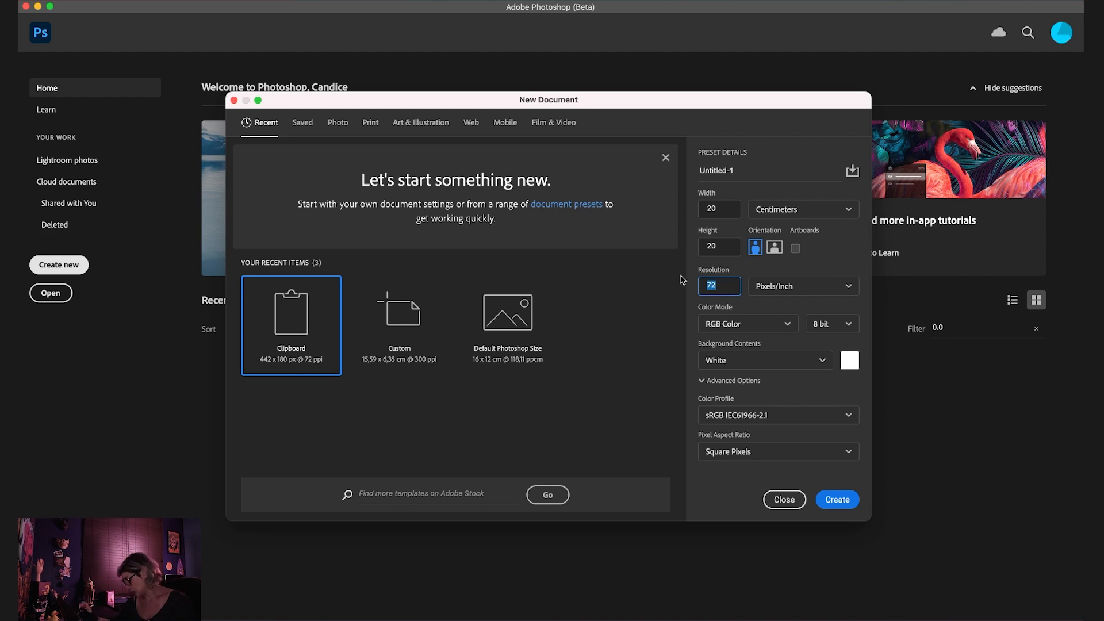
# Step: Create the new document with a resolution of 300 pixels/inch and the Adobe RGB (1998) color profile
pyautogui.write('300')
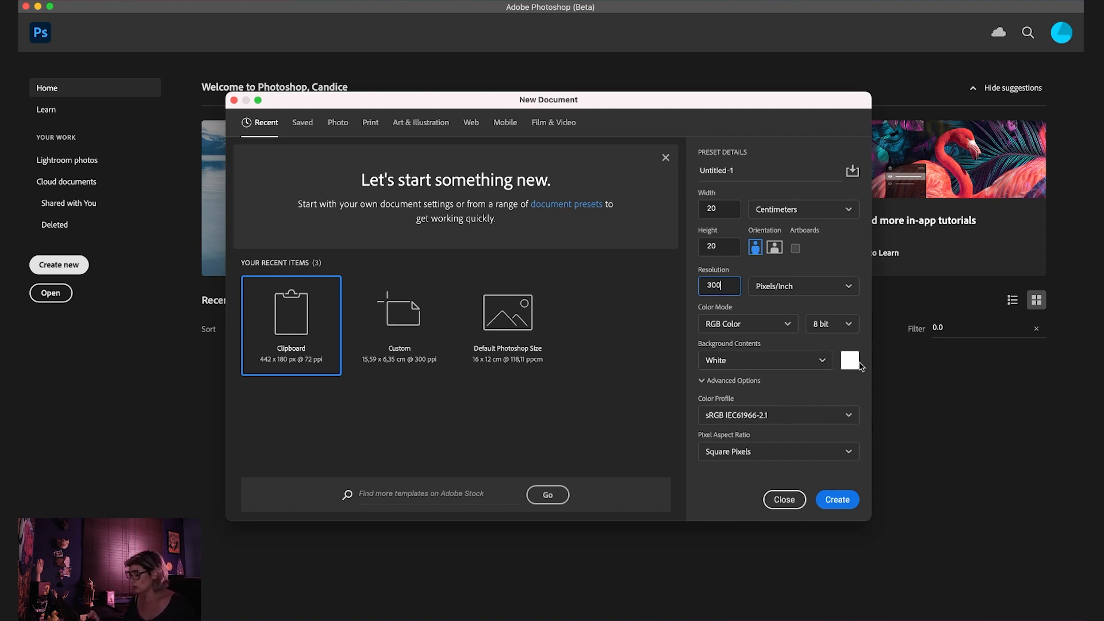
pyautogui.click(846, 418)
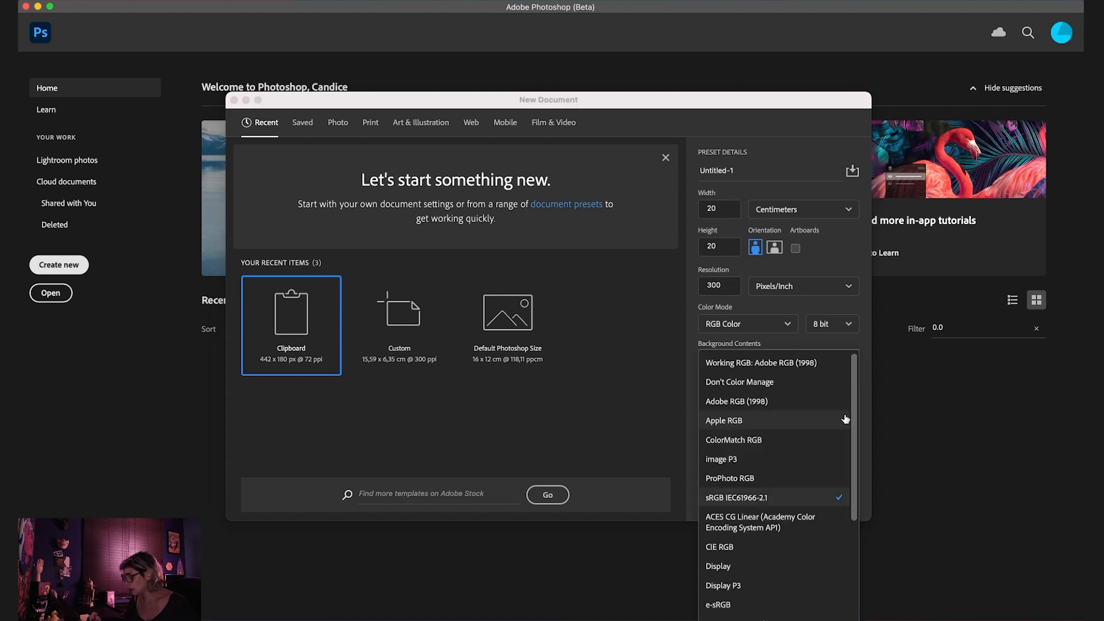
pyautogui.click(769, 402)
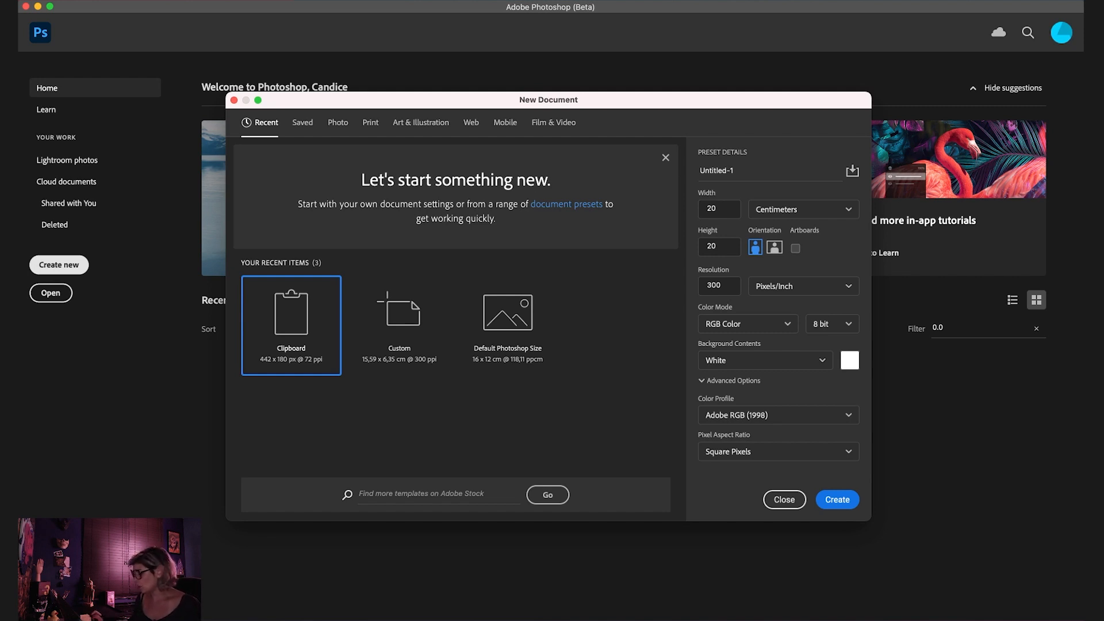
pyautogui.click(839, 499)
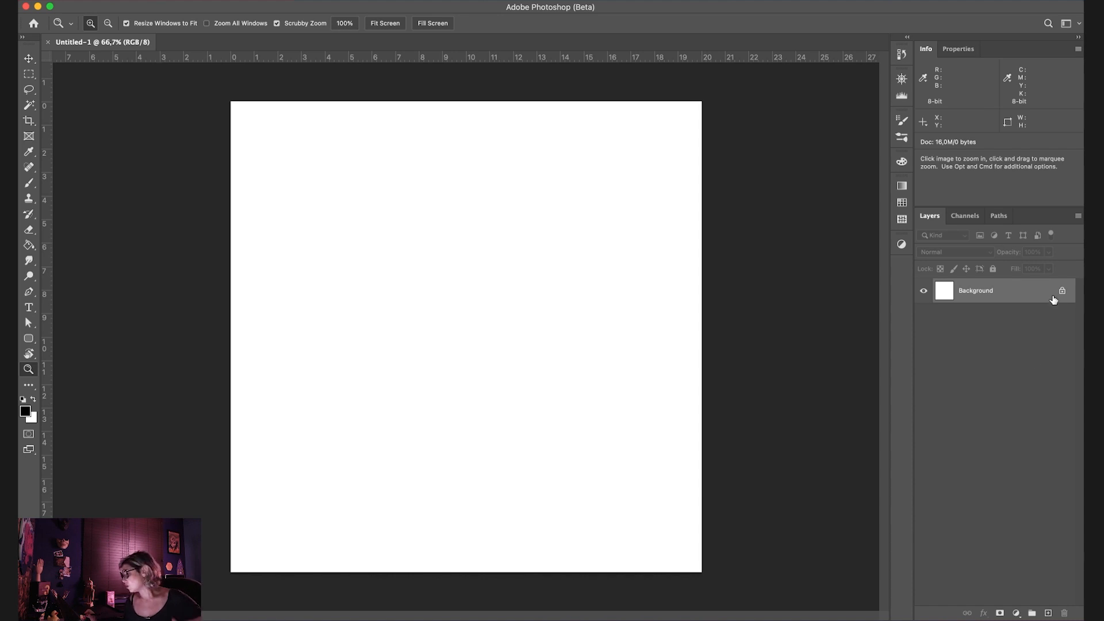
# Step: Unlock the background and replace it with a white (ffffff) Solid Color fill layer, deleting the original layer
pyautogui.click(1061, 290)
pyautogui.click(1016, 613)
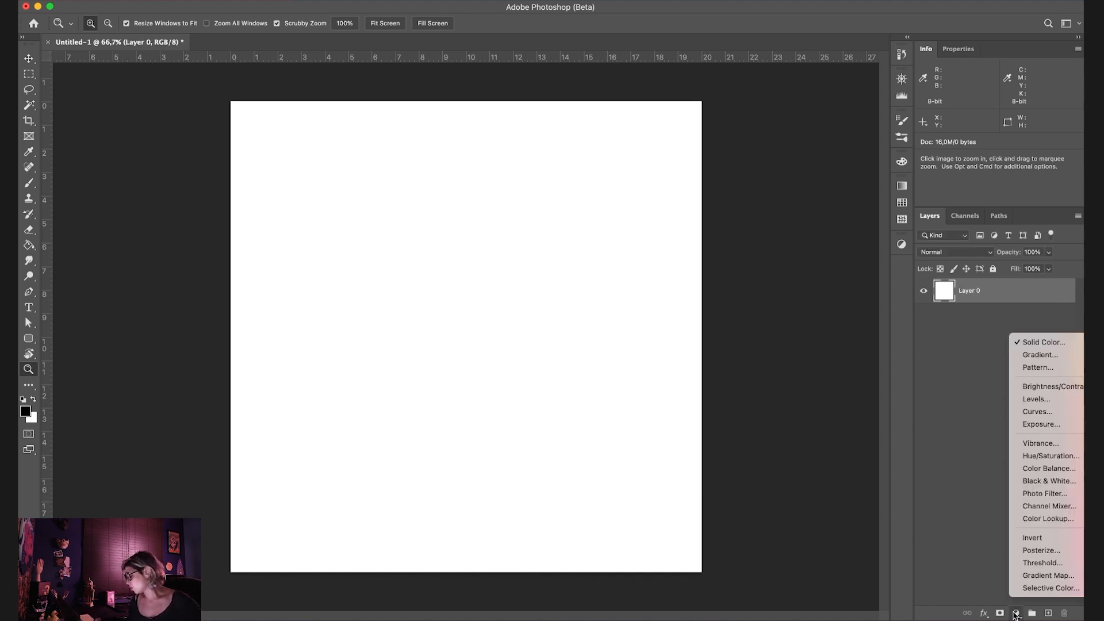
pyautogui.click(1046, 343)
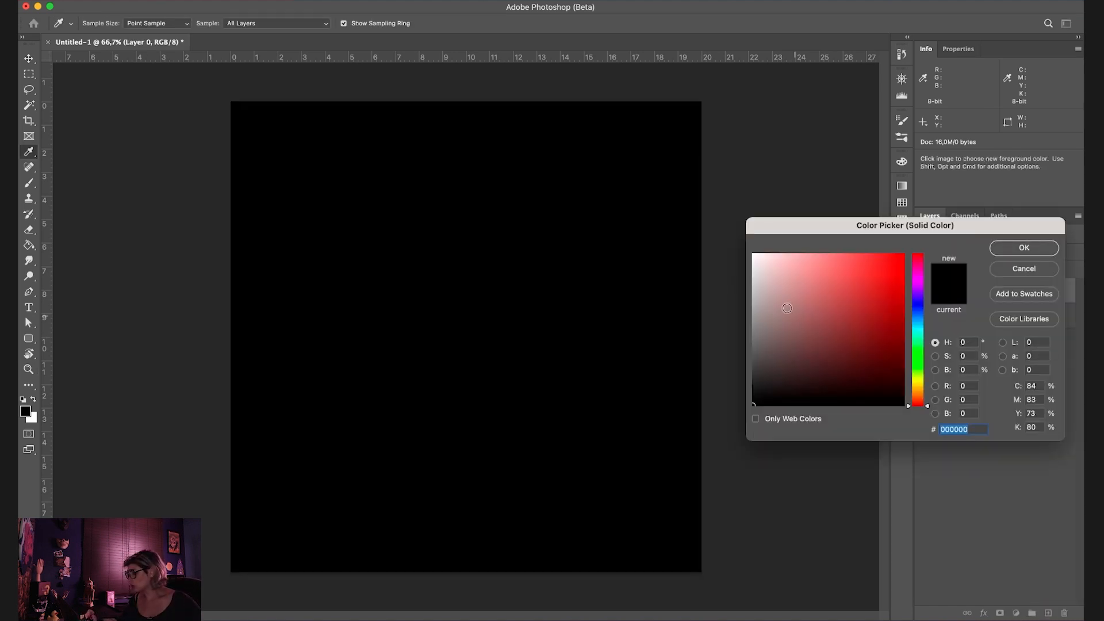
pyautogui.write('ffffff')
pyautogui.press('Return')
pyautogui.press('z')
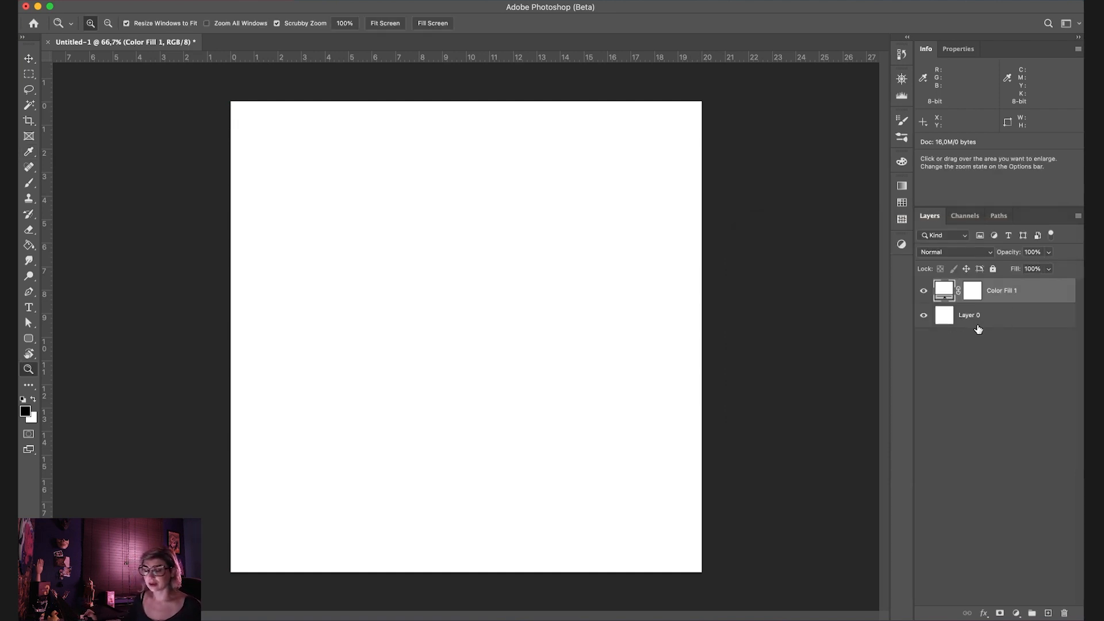
pyautogui.moveTo(984, 319); pyautogui.dragTo(1063, 611)
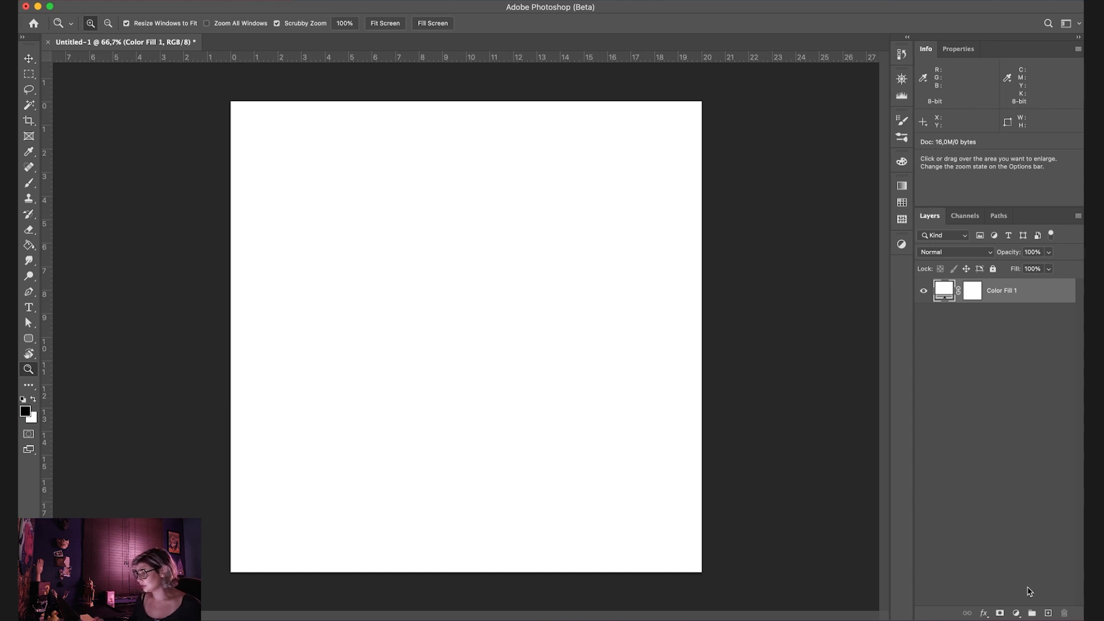
# Step: Crop the canvas to about 18.4 cm wide from its right side, and briefly hide and reshow the fill layer
pyautogui.press('c')
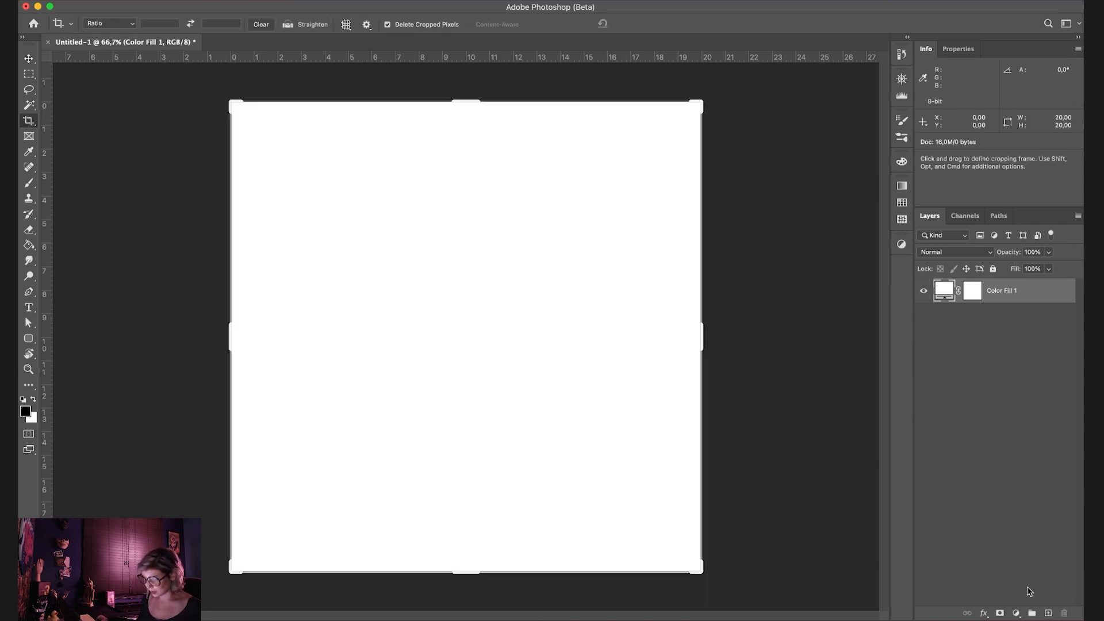
pyautogui.moveTo(703, 337)
pyautogui.mouseDown()
pyautogui.moveTo(811, 332)
pyautogui.moveTo(555, 328)
pyautogui.moveTo(793, 338)
pyautogui.moveTo(681, 344)
pyautogui.mouseUp()
pyautogui.press('Return')
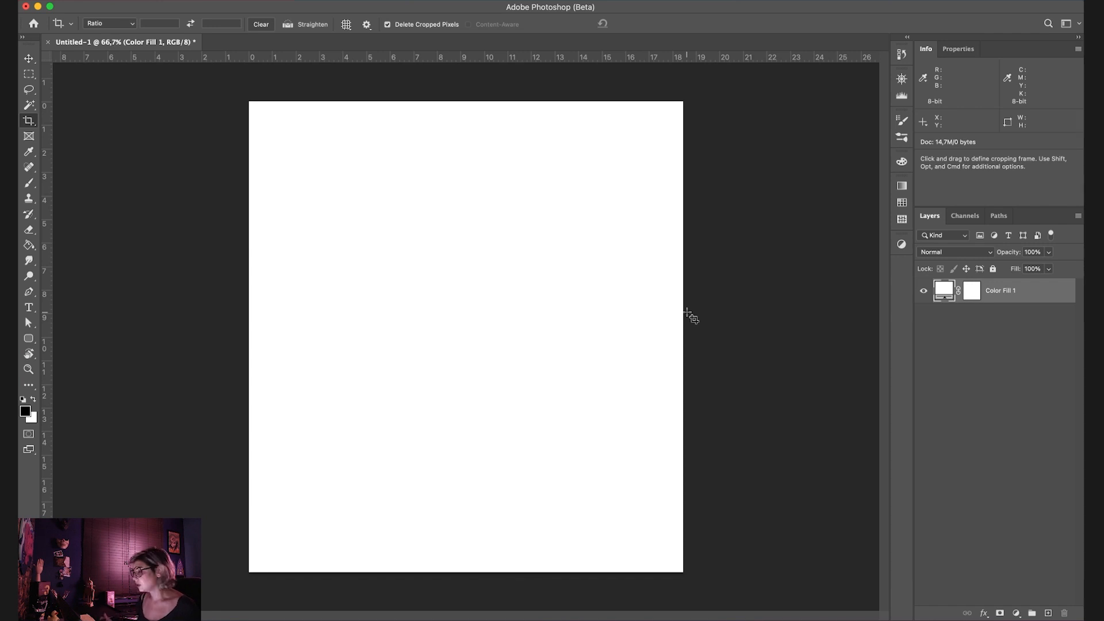
pyautogui.click(923, 290)
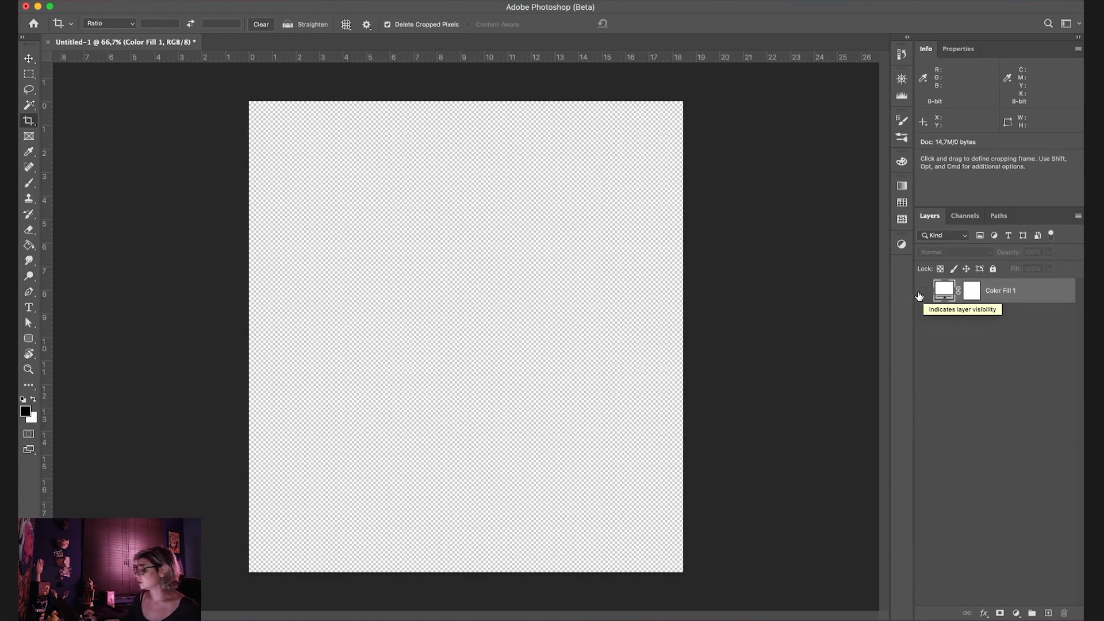
pyautogui.click(919, 292)
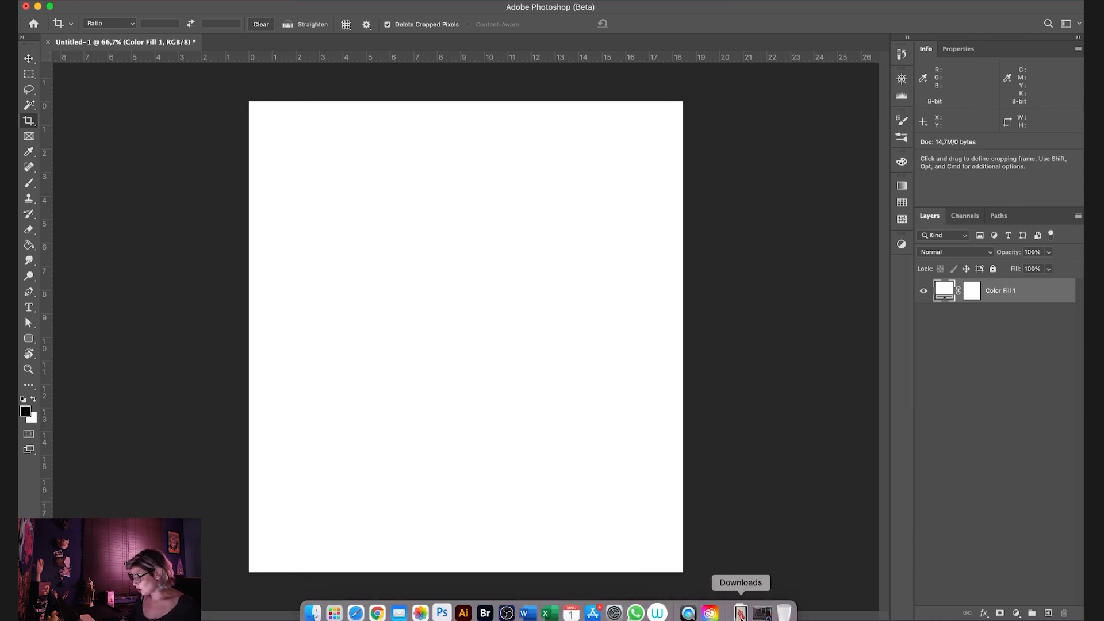
# Step: Place the pomegranate painting photo IMG_1164 from the Downloads folder onto the canvas at its fitted size
pyautogui.click(740, 612)
pyautogui.moveTo(743, 577); pyautogui.dragTo(587, 305)
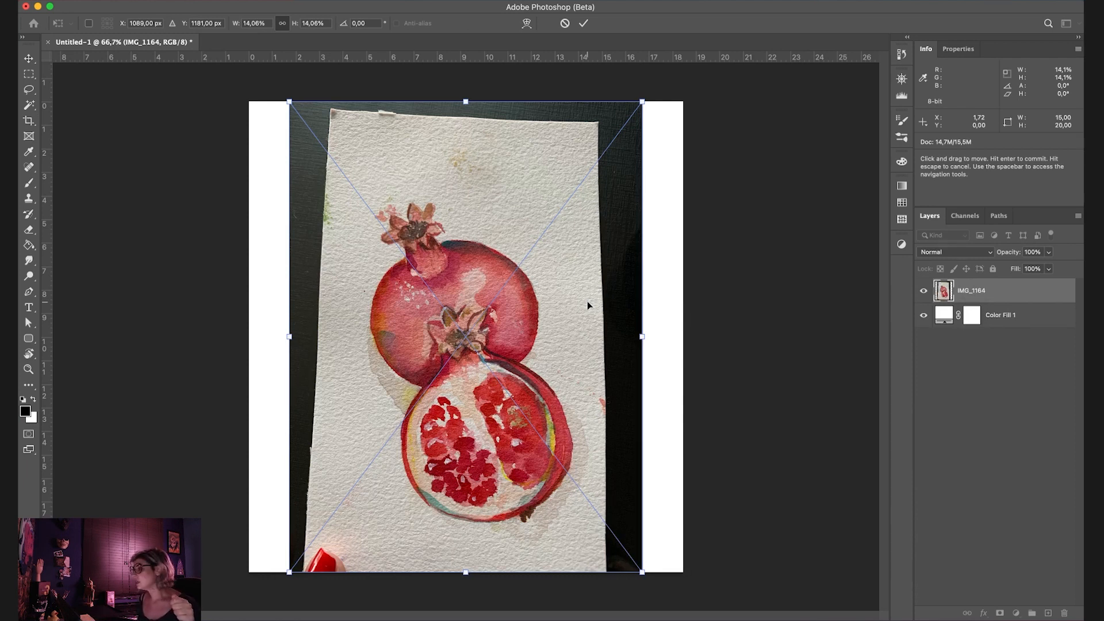
pyautogui.press('Return')
pyautogui.press('c')
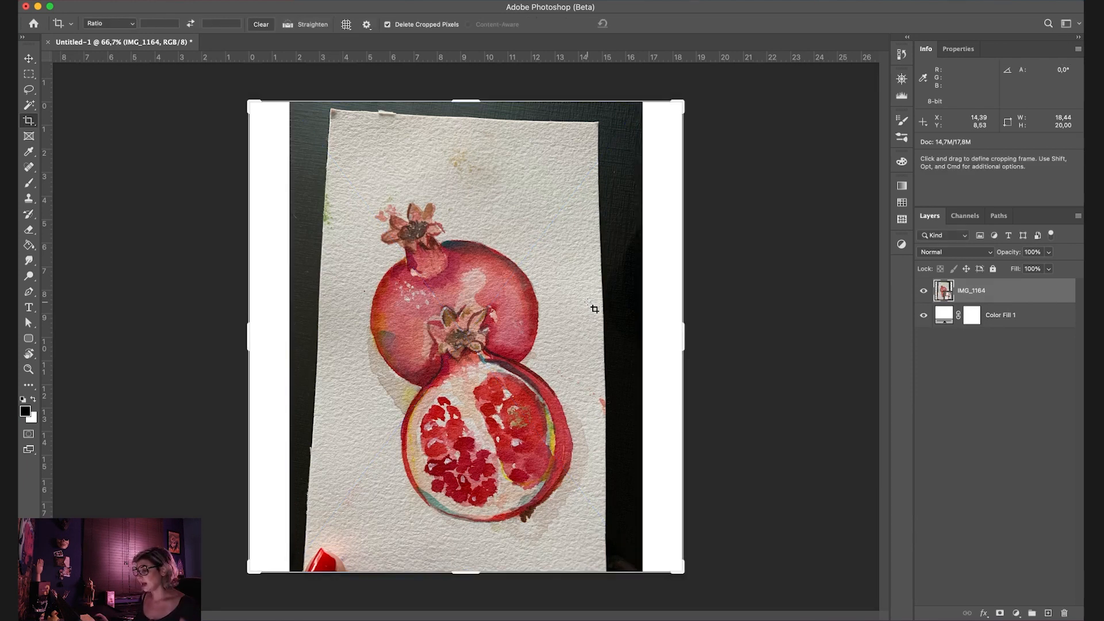
pyautogui.press('Escape')
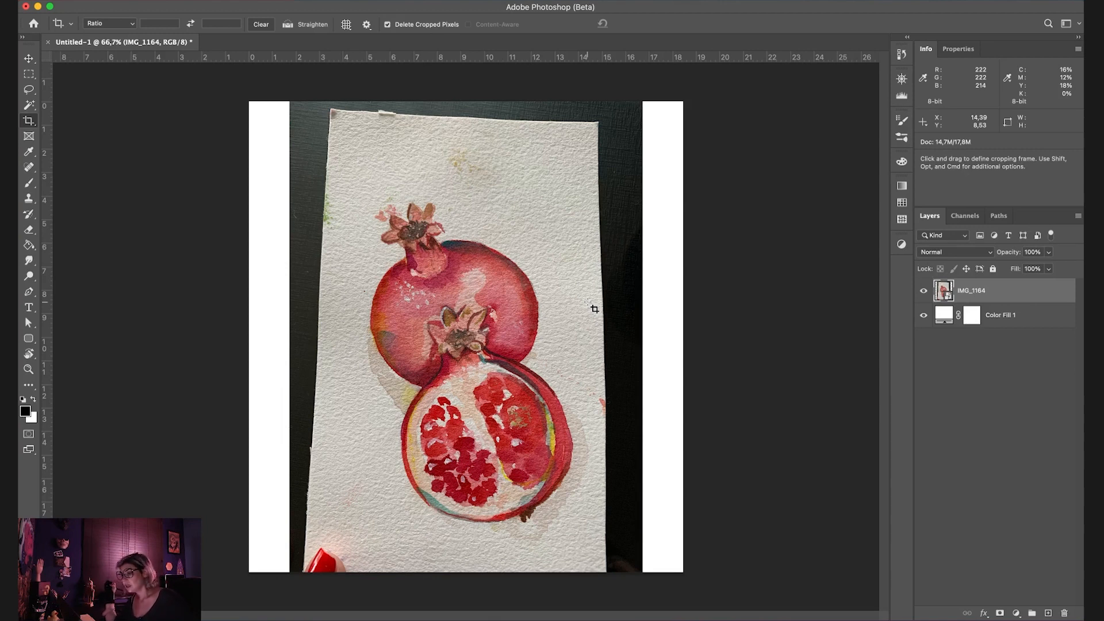
# Step: Rasterize the placed IMG_1164 layer
pyautogui.press('v')
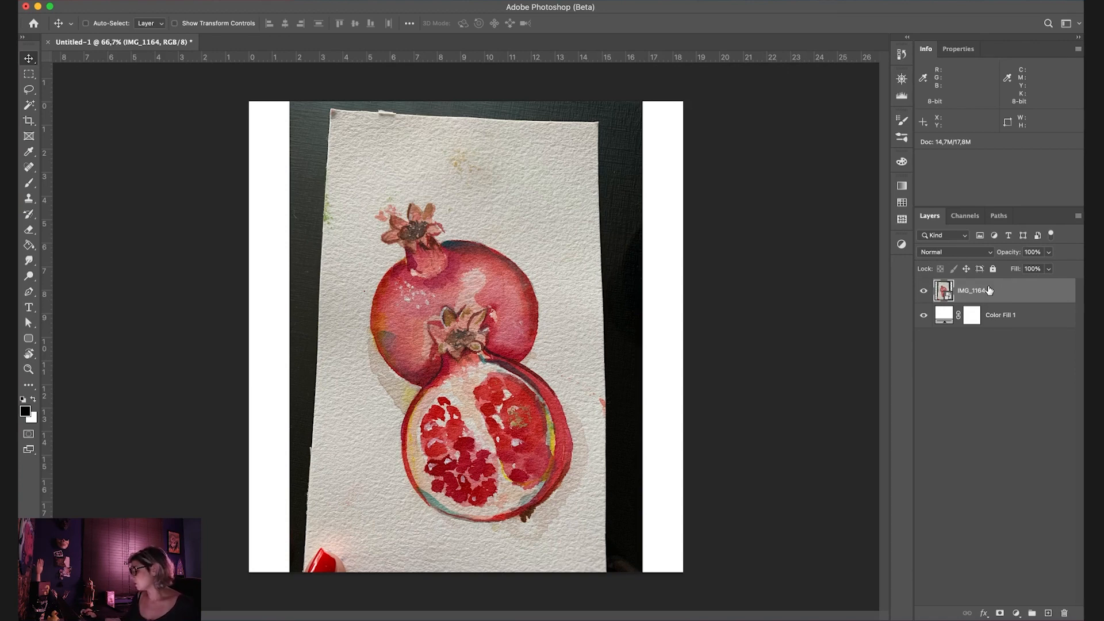
pyautogui.rightClick(996, 293)
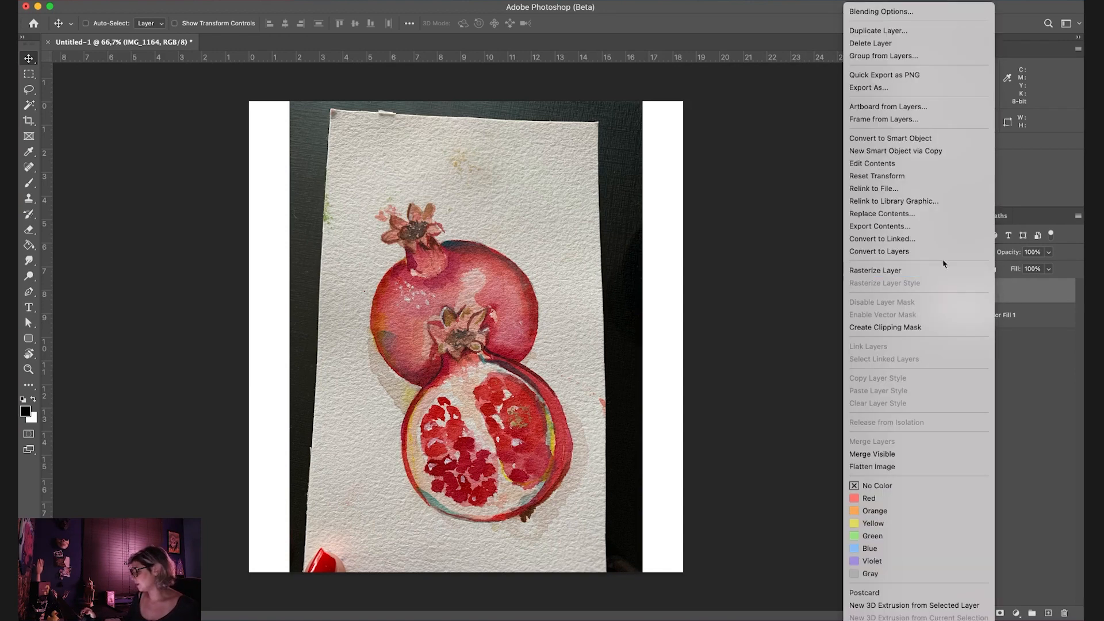
pyautogui.click(903, 272)
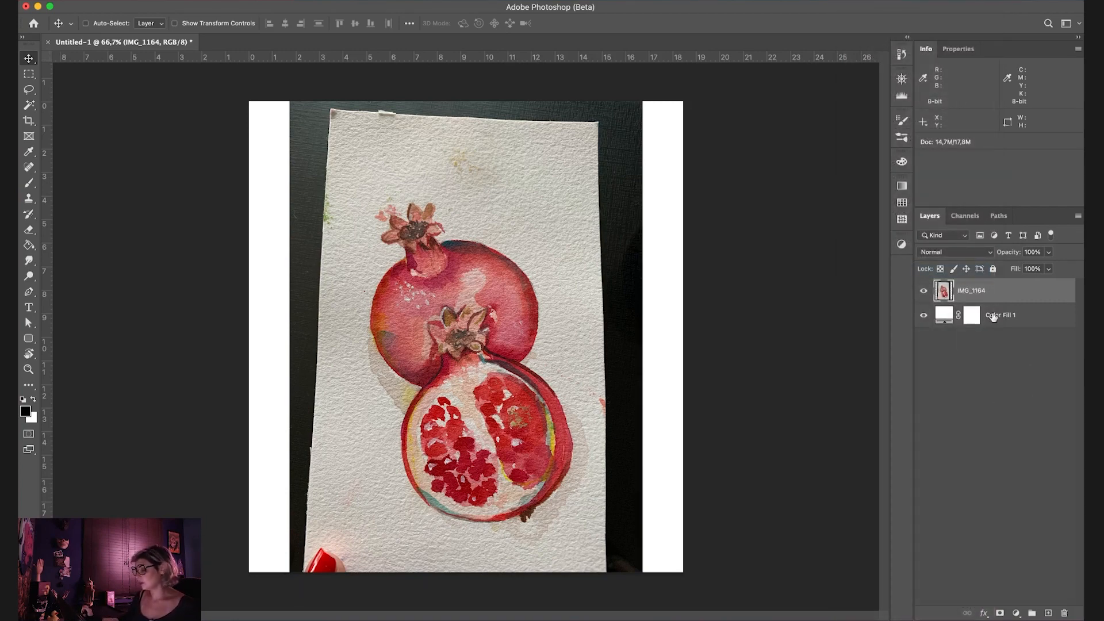
# Step: Open the painting layer in the Camera Raw filter and set Noise Reduction to 49 and Color Noise Reduction to 10
pyautogui.press('z')
pyautogui.moveTo(507, 228); pyautogui.dragTo(646, 277)
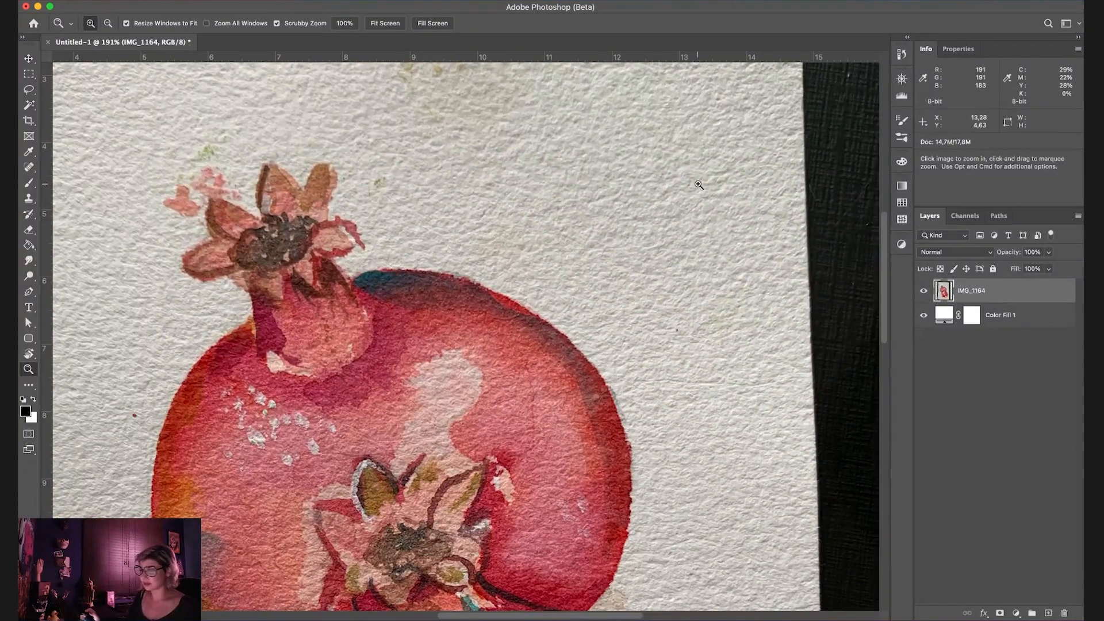
pyautogui.press('super+0')
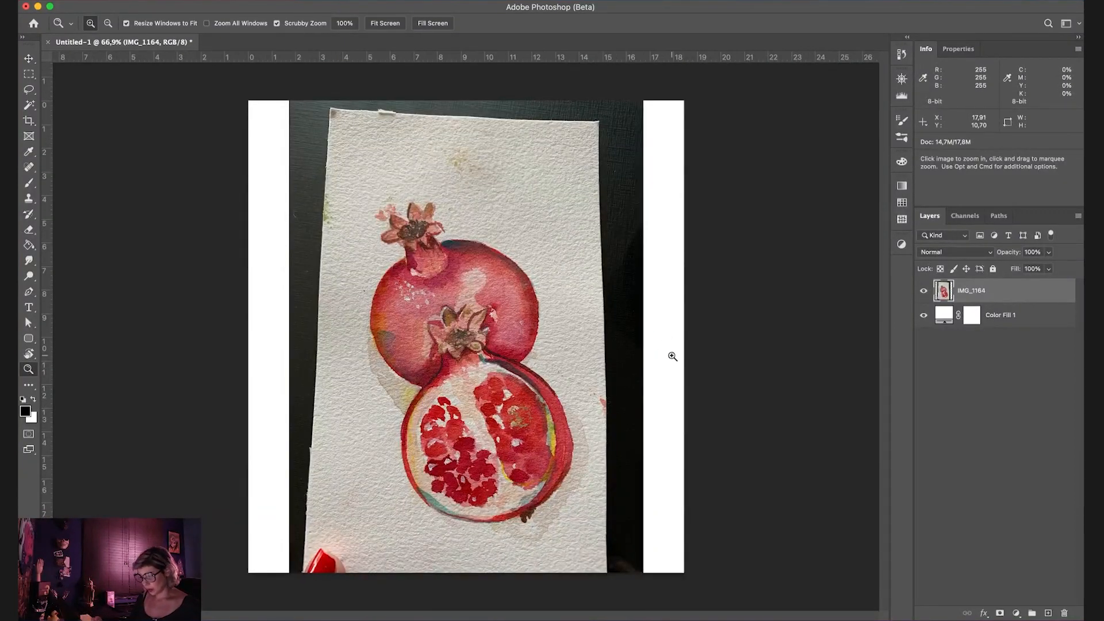
pyautogui.moveTo(566, 267); pyautogui.dragTo(606, 280)
pyautogui.moveTo(607, 280); pyautogui.dragTo(704, 311)
pyautogui.moveTo(719, 382); pyautogui.dragTo(670, 345)
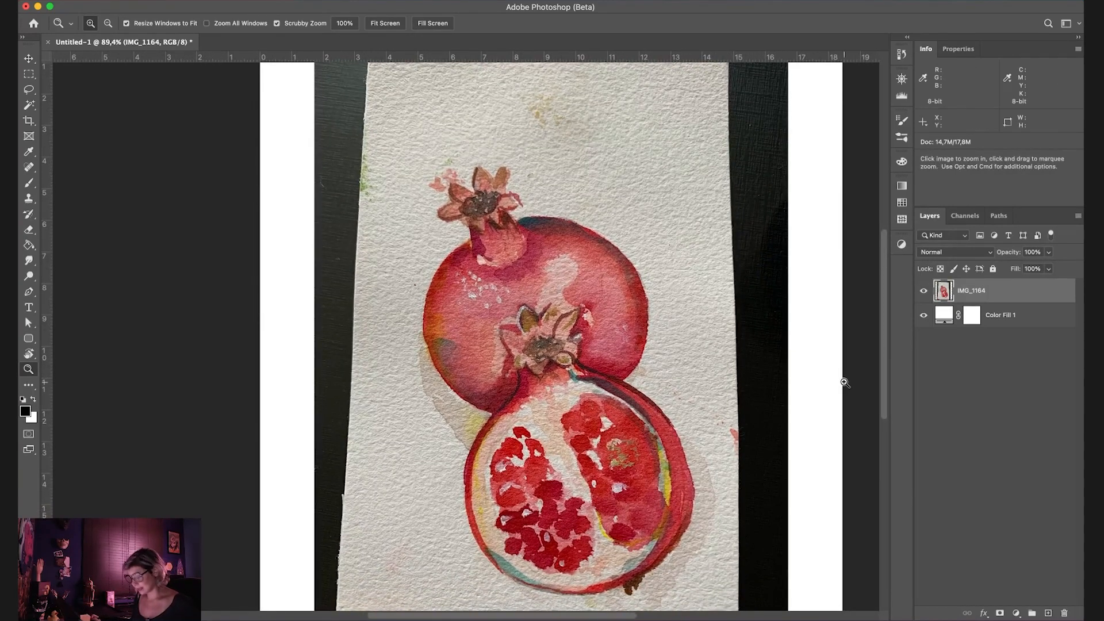
pyautogui.press('super+shift+a')
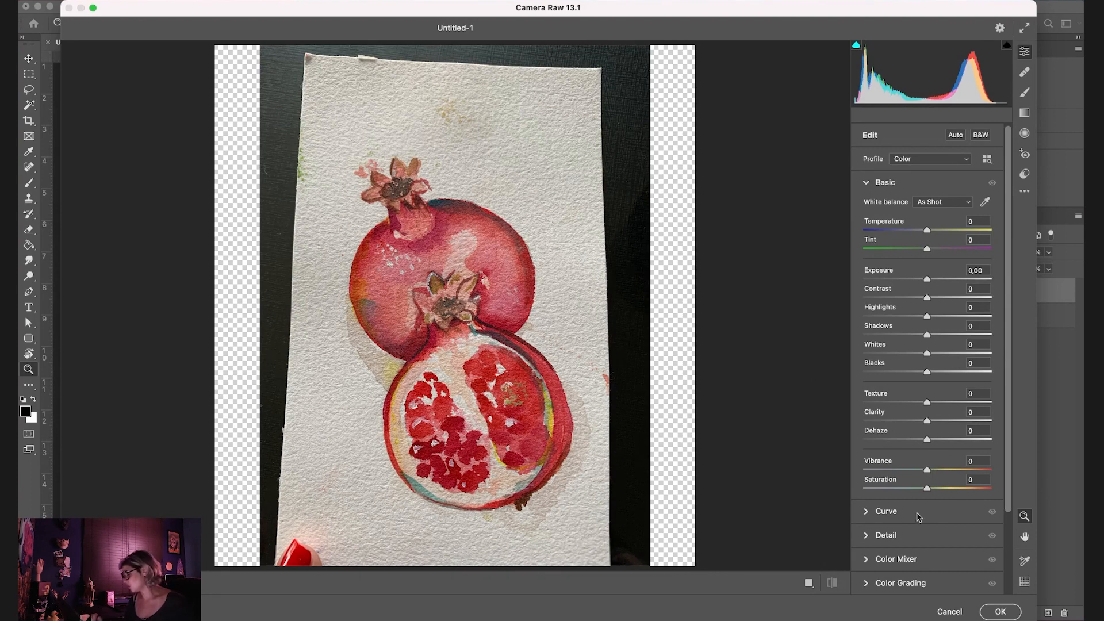
pyautogui.click(926, 535)
pyautogui.moveTo(863, 284); pyautogui.dragTo(939, 295)
pyautogui.moveTo(864, 307); pyautogui.dragTo(877, 308)
pyautogui.moveTo(939, 286)
pyautogui.mouseDown()
pyautogui.moveTo(949, 288)
pyautogui.moveTo(928, 296)
pyautogui.mouseUp()
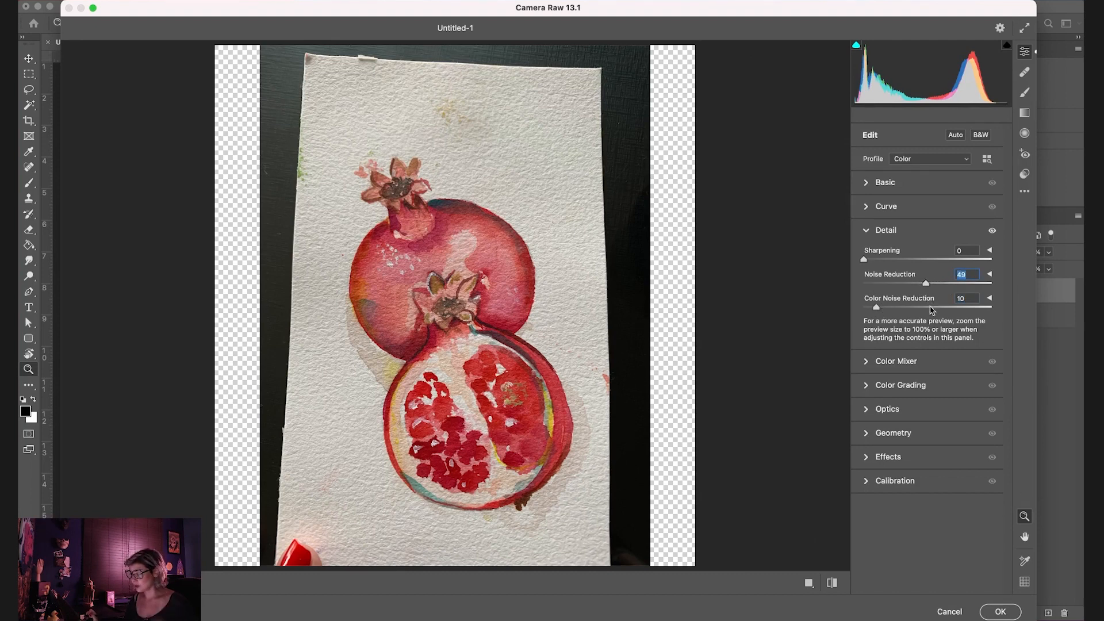
pyautogui.click(867, 231)
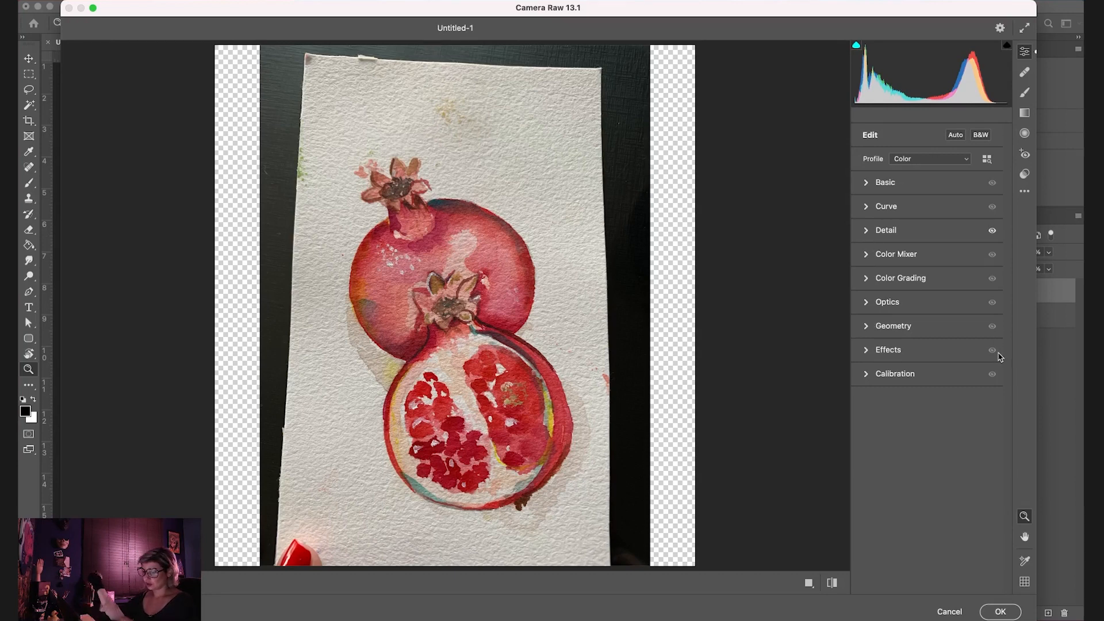
# Step: Set Shadows to -13, Whites to +10, Blacks to -14, Vibrance to +4 and Saturation to +9, and apply the Camera Raw filter
pyautogui.click(930, 205)
pyautogui.click(914, 183)
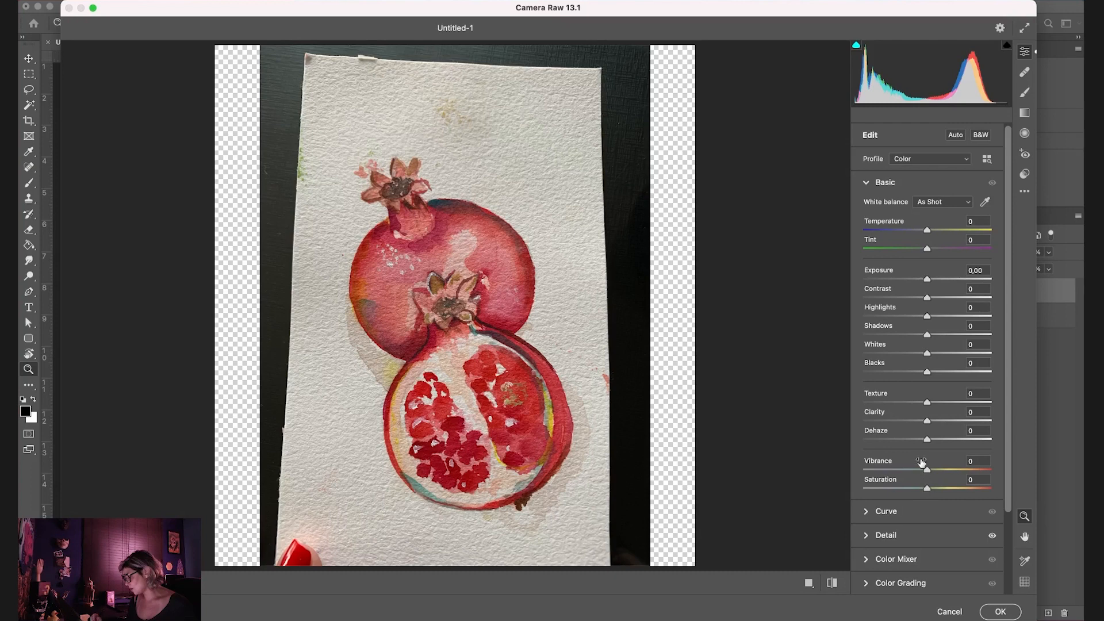
pyautogui.moveTo(927, 372); pyautogui.dragTo(918, 335)
pyautogui.moveTo(927, 469); pyautogui.dragTo(933, 489)
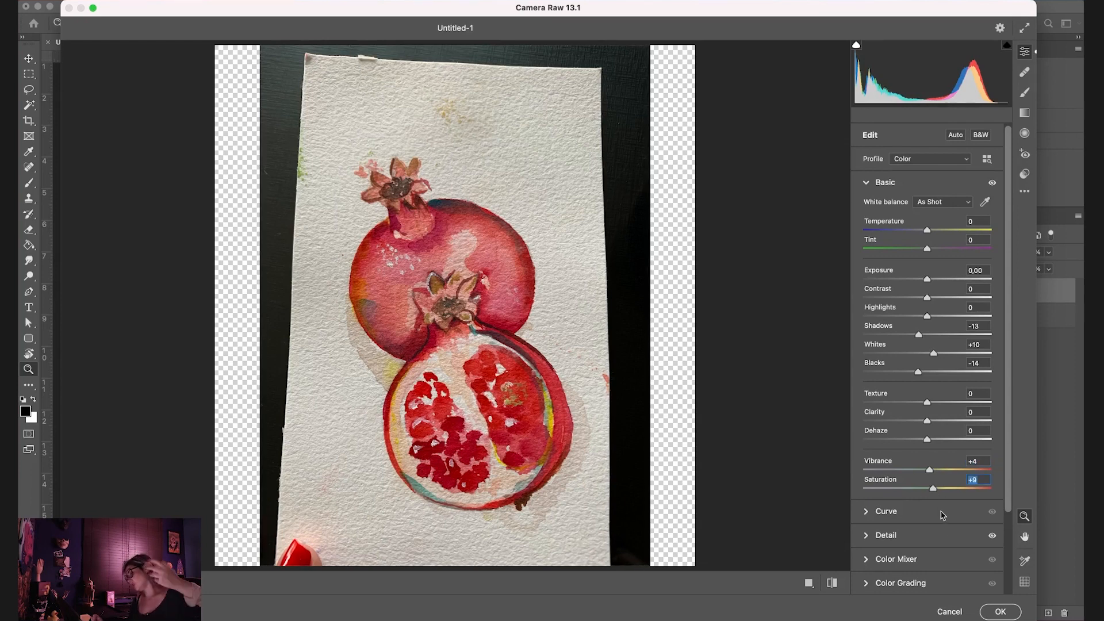
pyautogui.click(1000, 612)
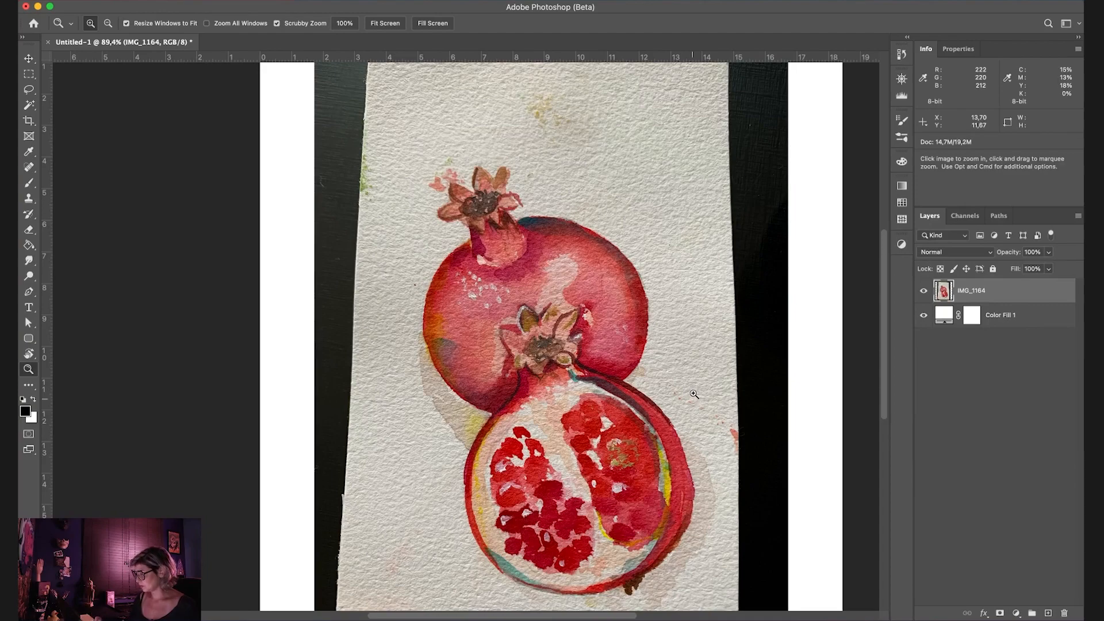
# Step: Trace a Pen tool path around the upper pomegranate's crown, from its right base around the petals to the left side of the neck
pyautogui.moveTo(598, 220); pyautogui.dragTo(655, 266)
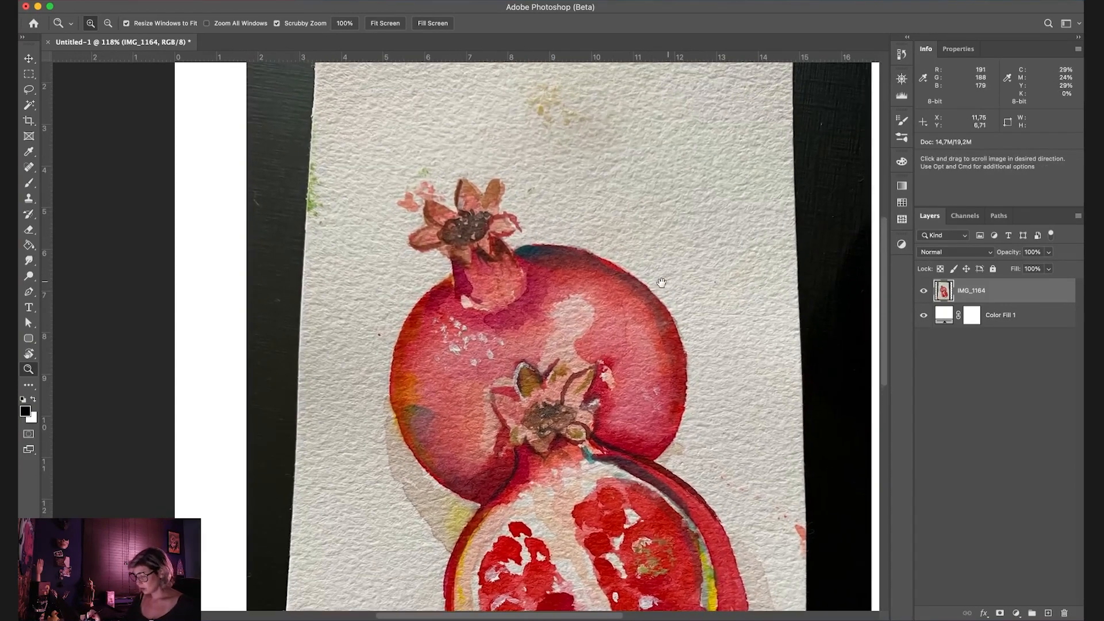
pyautogui.moveTo(660, 306); pyautogui.dragTo(546, 322)
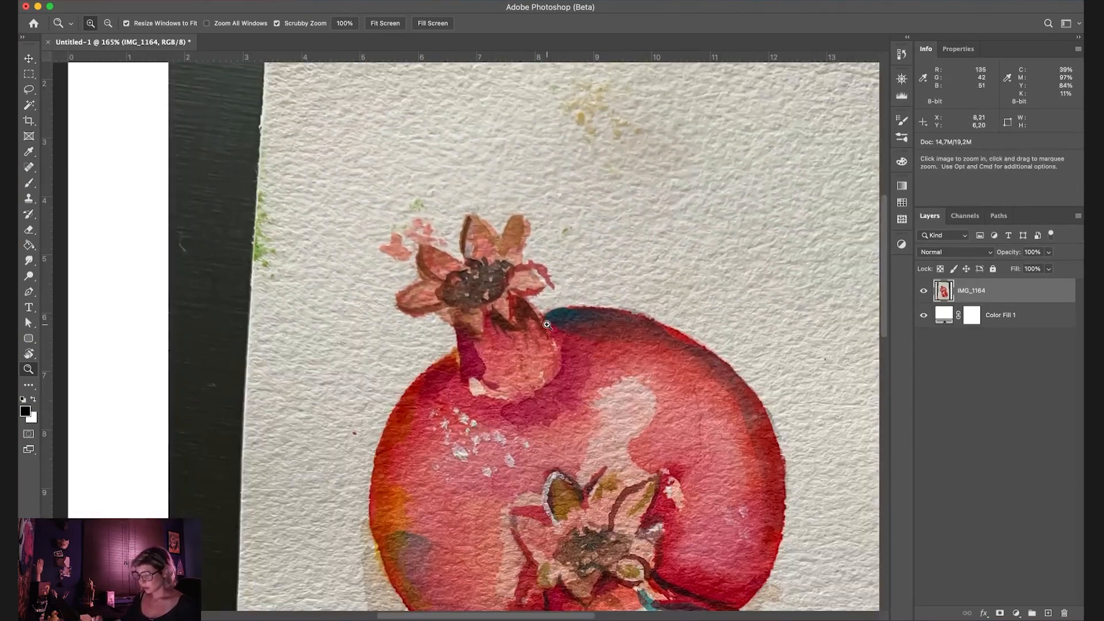
pyautogui.press('p')
pyautogui.click(544, 315)
pyautogui.moveTo(527, 306)
pyautogui.mouseDown()
pyautogui.moveTo(527, 289)
pyautogui.moveTo(531, 298)
pyautogui.mouseUp()
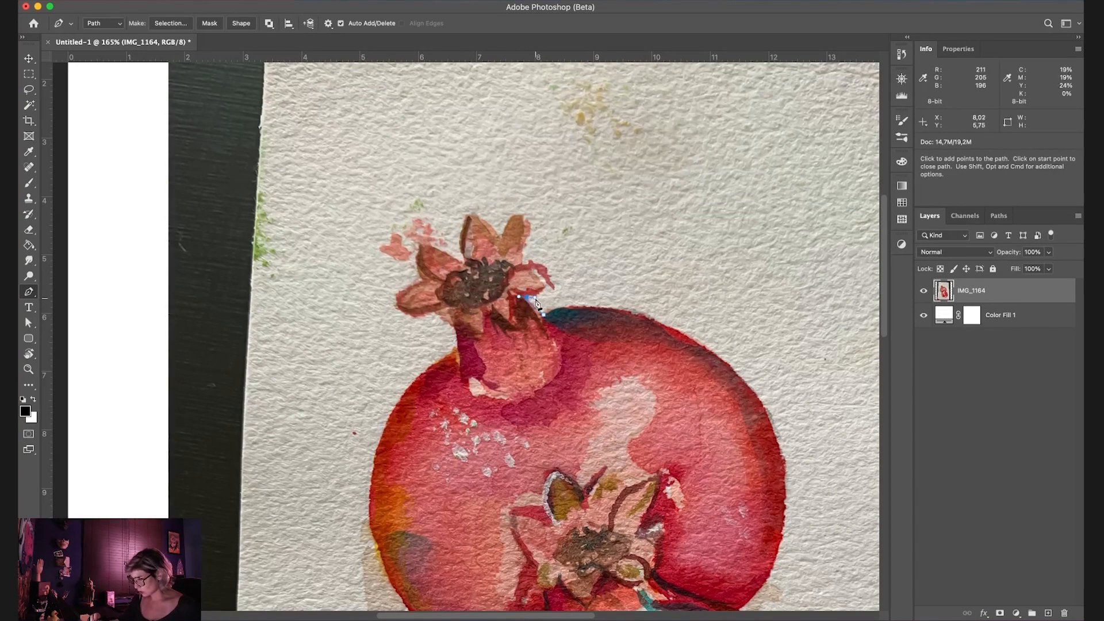
pyautogui.moveTo(522, 264); pyautogui.dragTo(523, 256)
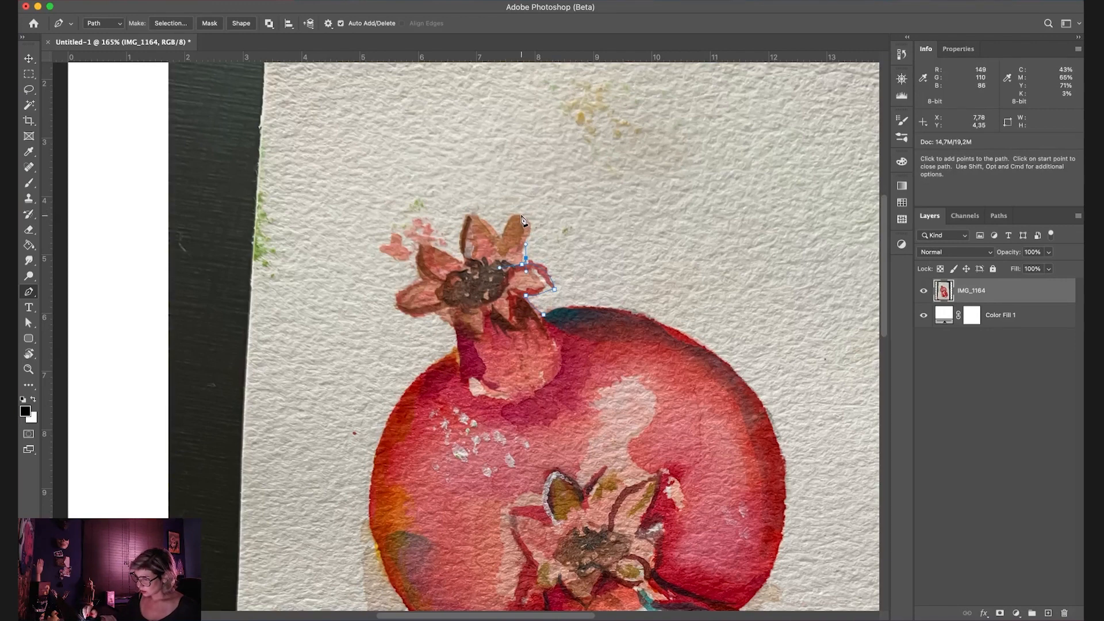
pyautogui.press('super+z')
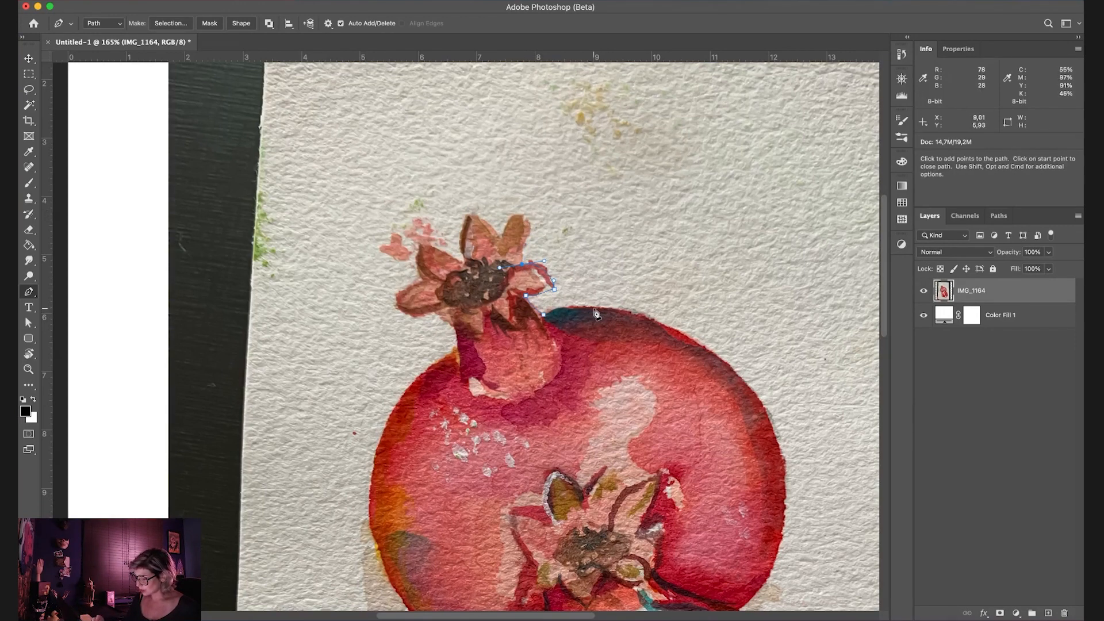
pyautogui.moveTo(523, 267); pyautogui.dragTo(498, 270)
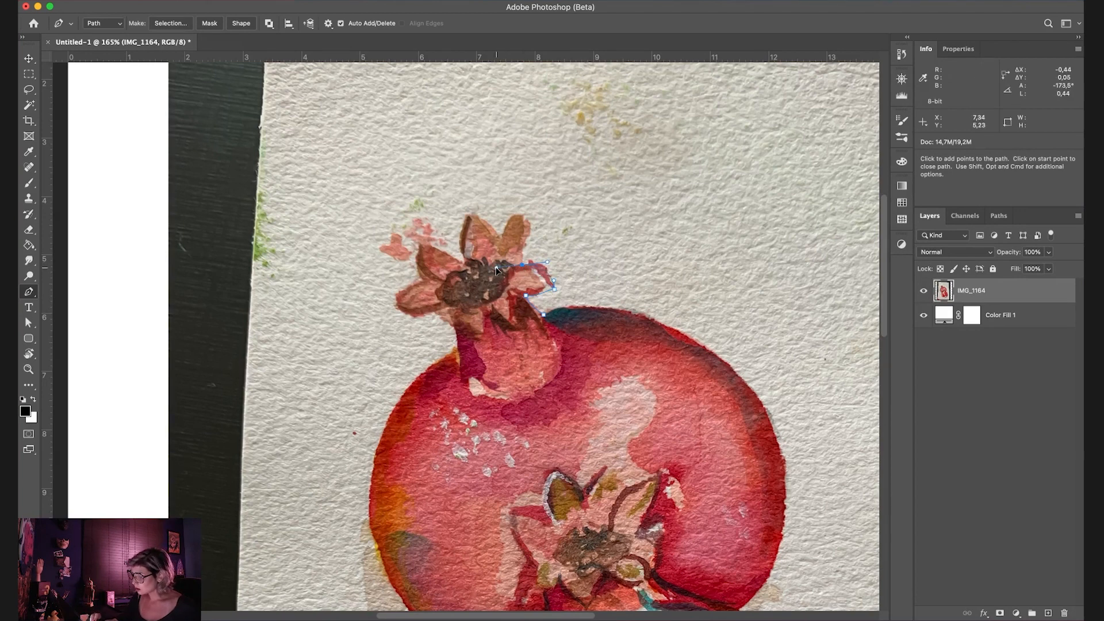
pyautogui.click(517, 216)
pyautogui.moveTo(500, 240); pyautogui.dragTo(452, 303)
pyautogui.moveTo(457, 348); pyautogui.dragTo(450, 359)
# Step: Continue the path down the upper pomegranate's left side, around the cut half's left and bottom edges, and around the brown tip
pyautogui.scroll(-5, 437, 333)
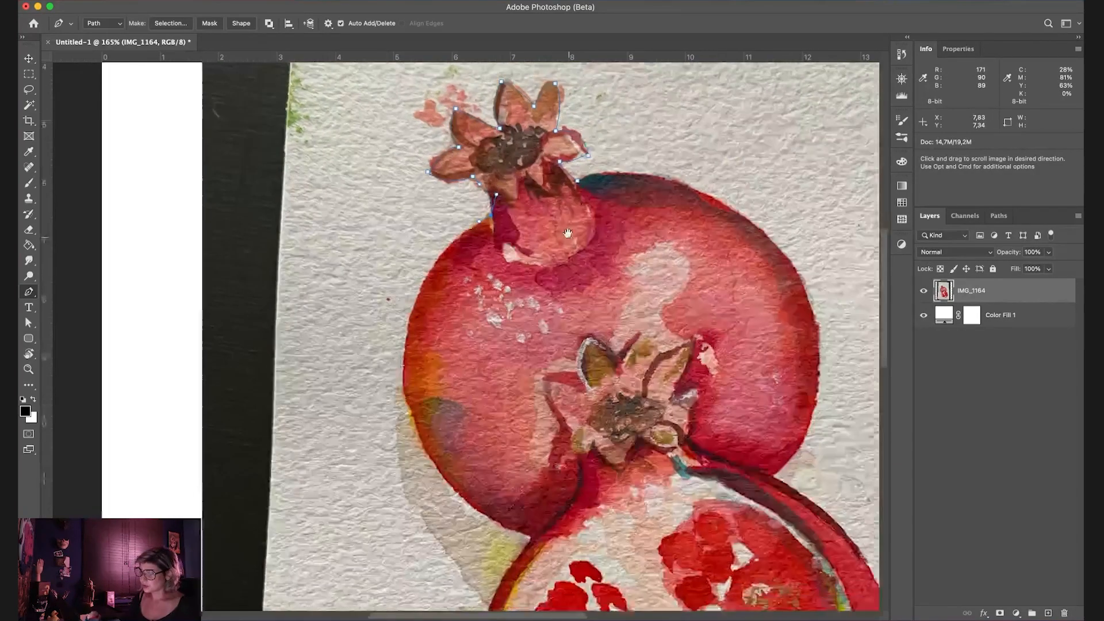
pyautogui.moveTo(407, 281); pyautogui.dragTo(396, 323)
pyautogui.moveTo(403, 371); pyautogui.dragTo(432, 435)
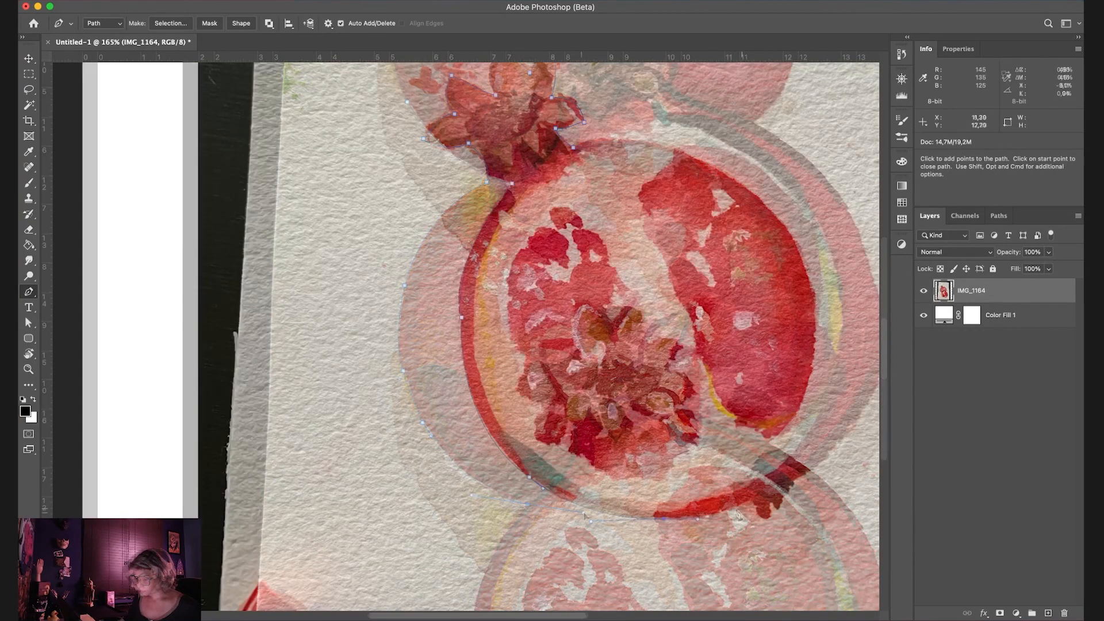
pyautogui.moveTo(752, 501); pyautogui.dragTo(779, 510)
pyautogui.click(769, 503)
pyautogui.click(782, 500)
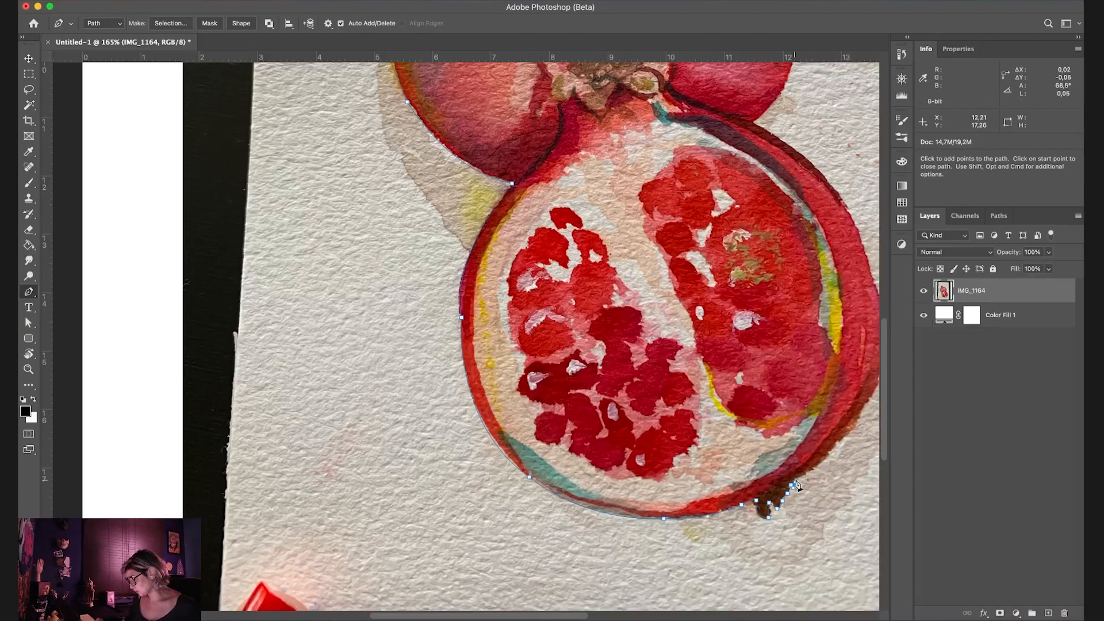
# Step: Extend the path from the brown tip up the cut half's right edge to its upper-right curve
pyautogui.moveTo(804, 480); pyautogui.dragTo(571, 511)
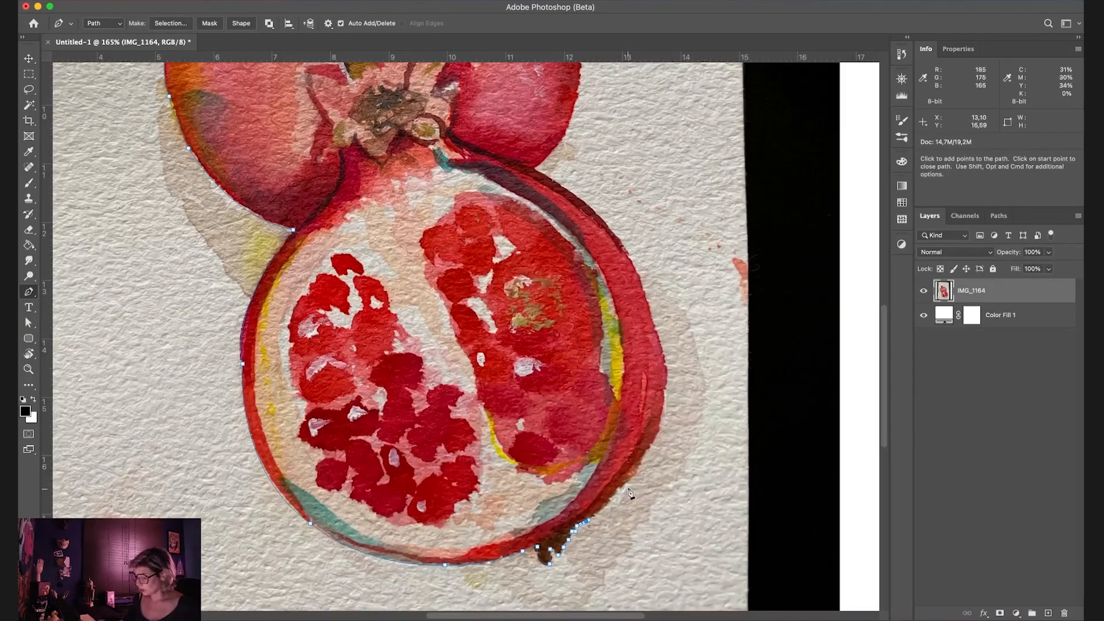
pyautogui.click(639, 467)
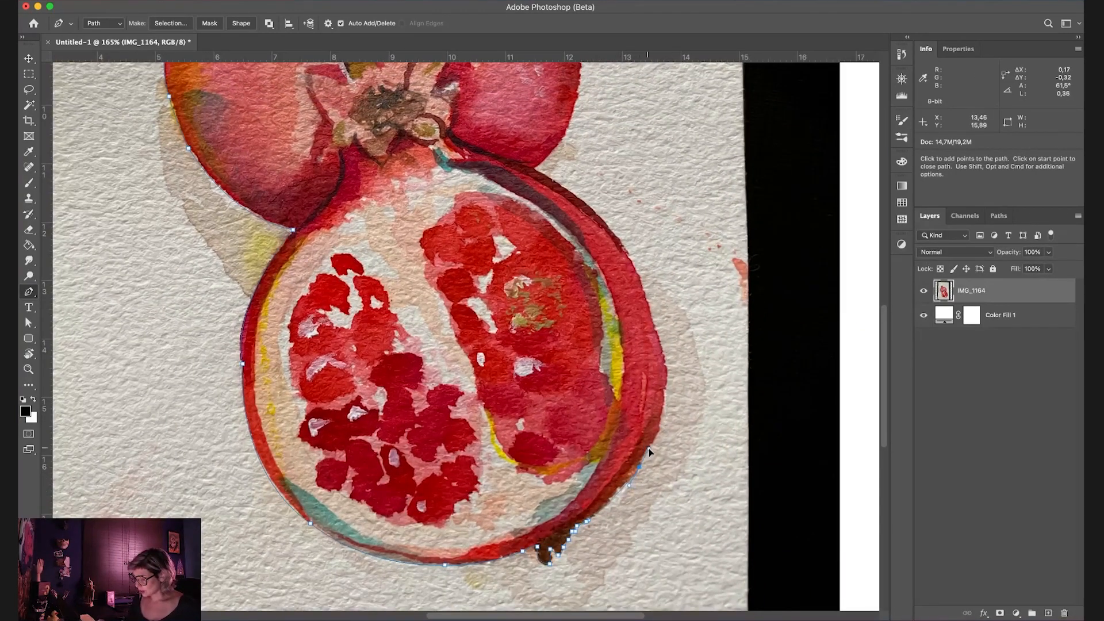
pyautogui.click(651, 442)
pyautogui.click(665, 415)
pyautogui.click(665, 390)
pyautogui.click(665, 358)
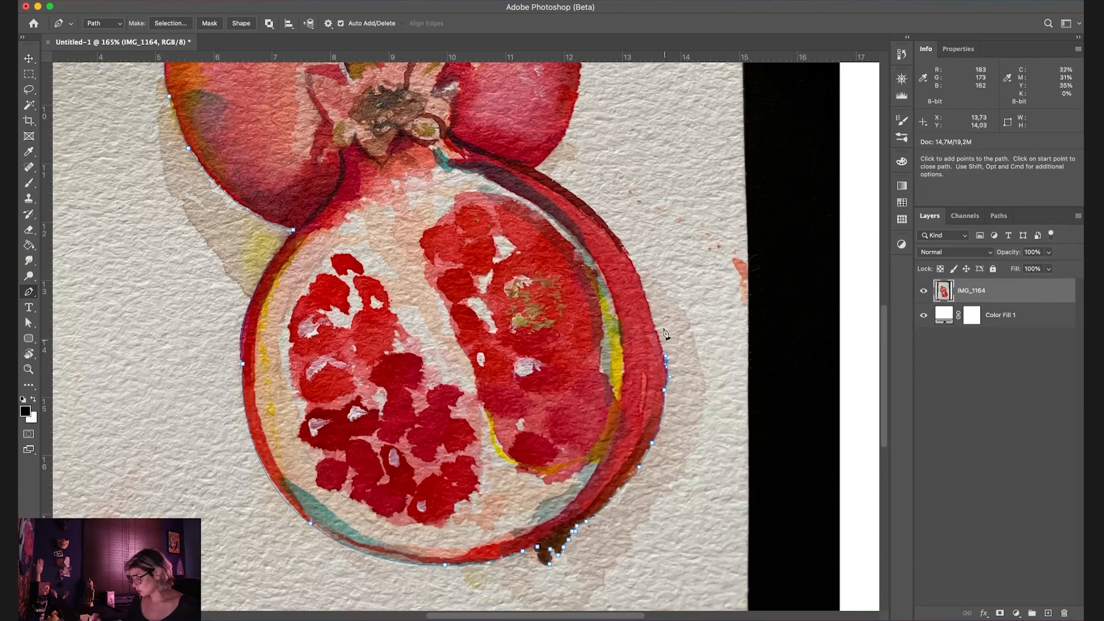
pyautogui.click(633, 263)
pyautogui.click(618, 236)
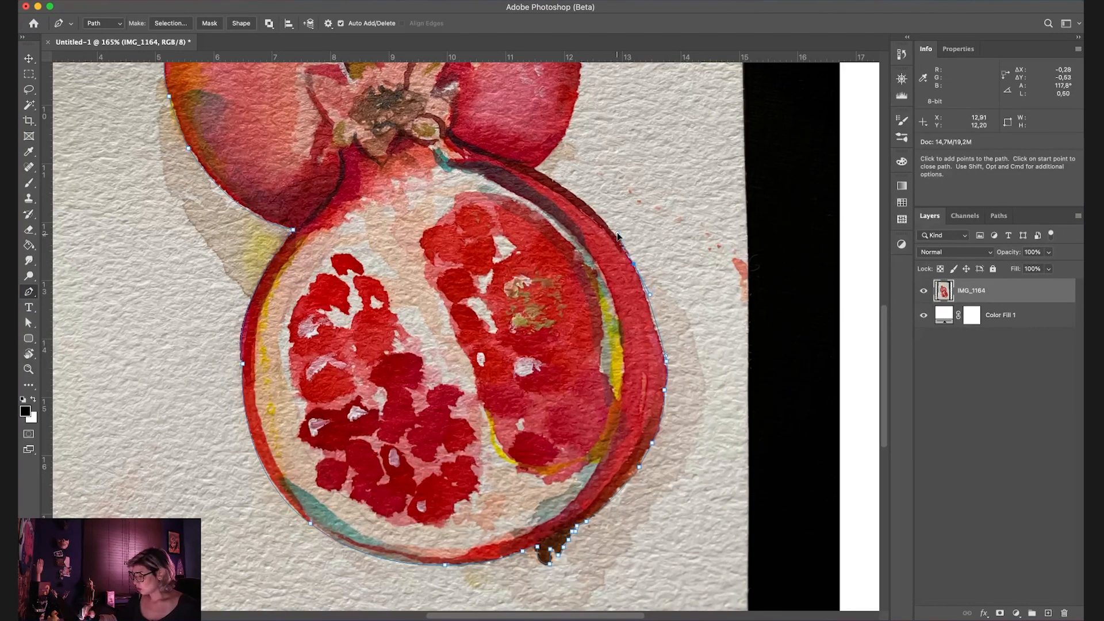
# Step: Continue the path through the junction of both fruits and up the upper pomegranate's right side, closing it at the crown's base
pyautogui.moveTo(633, 244); pyautogui.dragTo(712, 335)
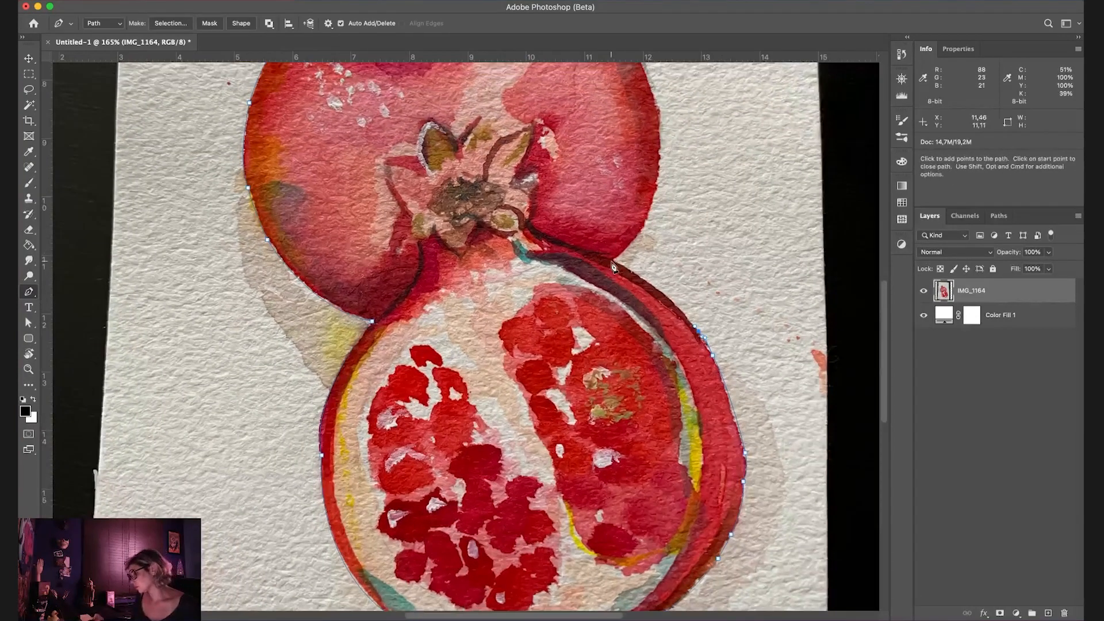
pyautogui.moveTo(612, 260); pyautogui.dragTo(555, 235)
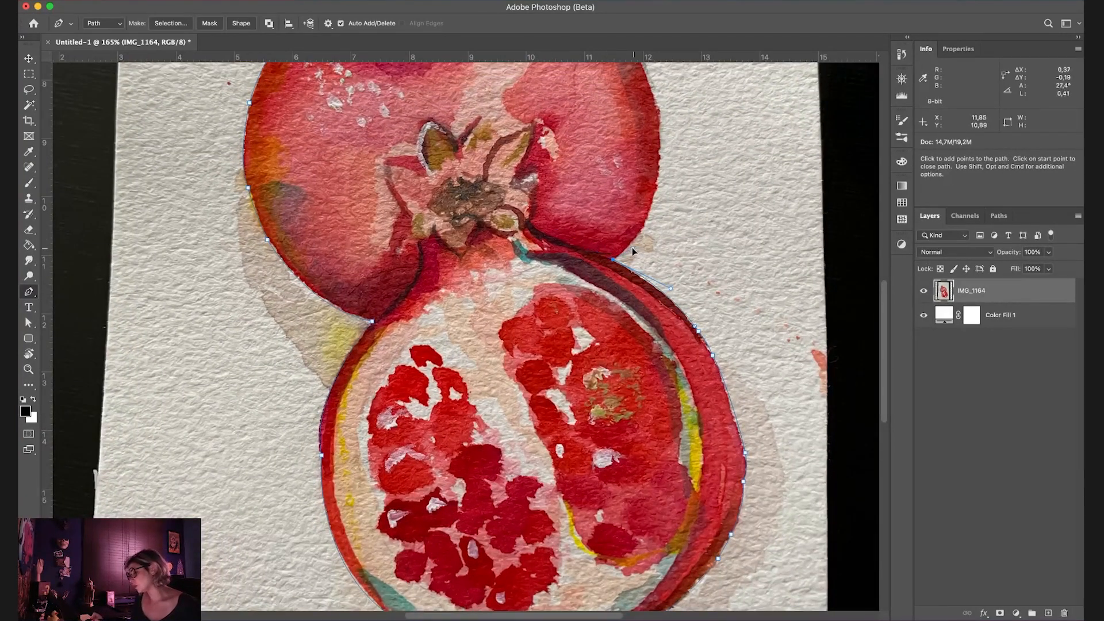
pyautogui.moveTo(672, 222); pyautogui.dragTo(619, 300)
pyautogui.moveTo(608, 243); pyautogui.dragTo(698, 280)
pyautogui.press('space')
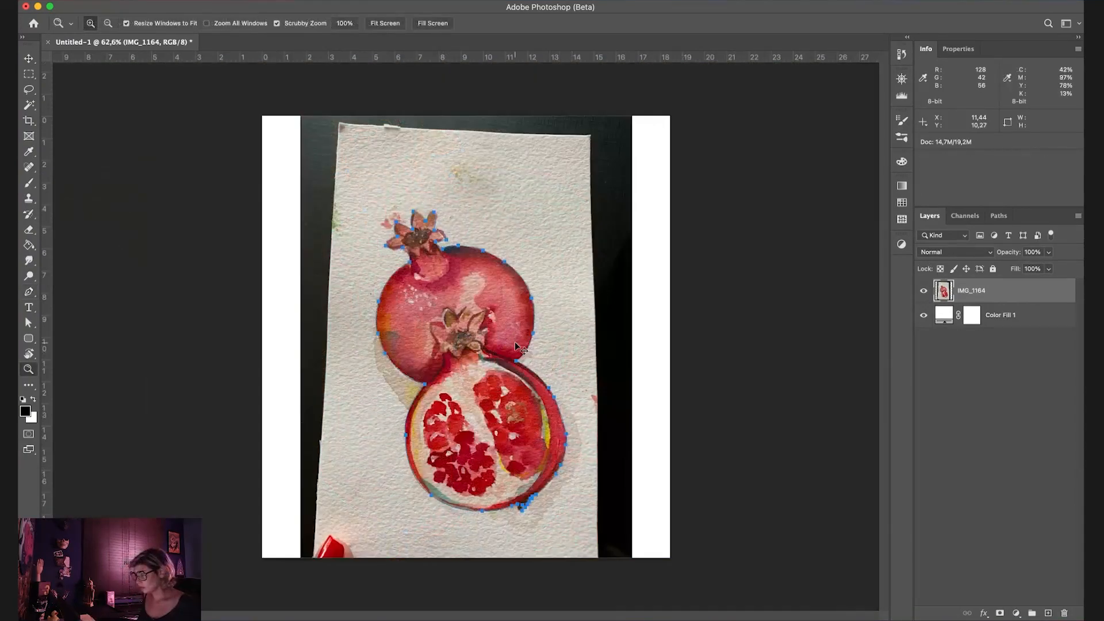
# Step: Delete everything outside the traced path and move the cut-out fruit toward the canvas's upper-left area
pyautogui.press('shift+super+i')
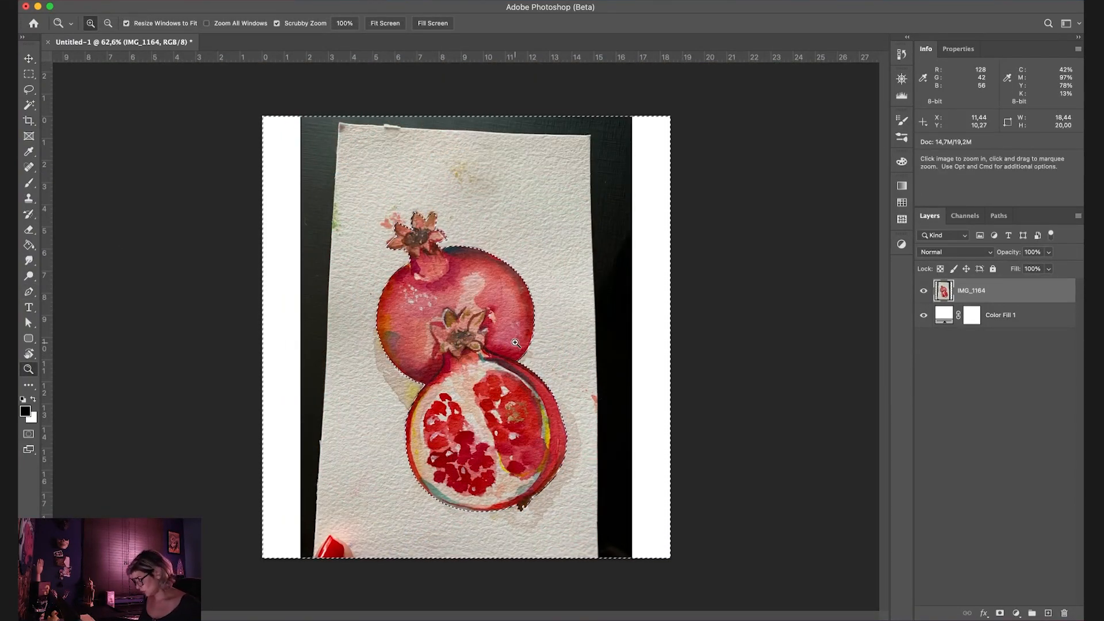
pyautogui.press('BackSpace')
pyautogui.press('super+d')
pyautogui.press('v')
pyautogui.moveTo(546, 441); pyautogui.dragTo(456, 392)
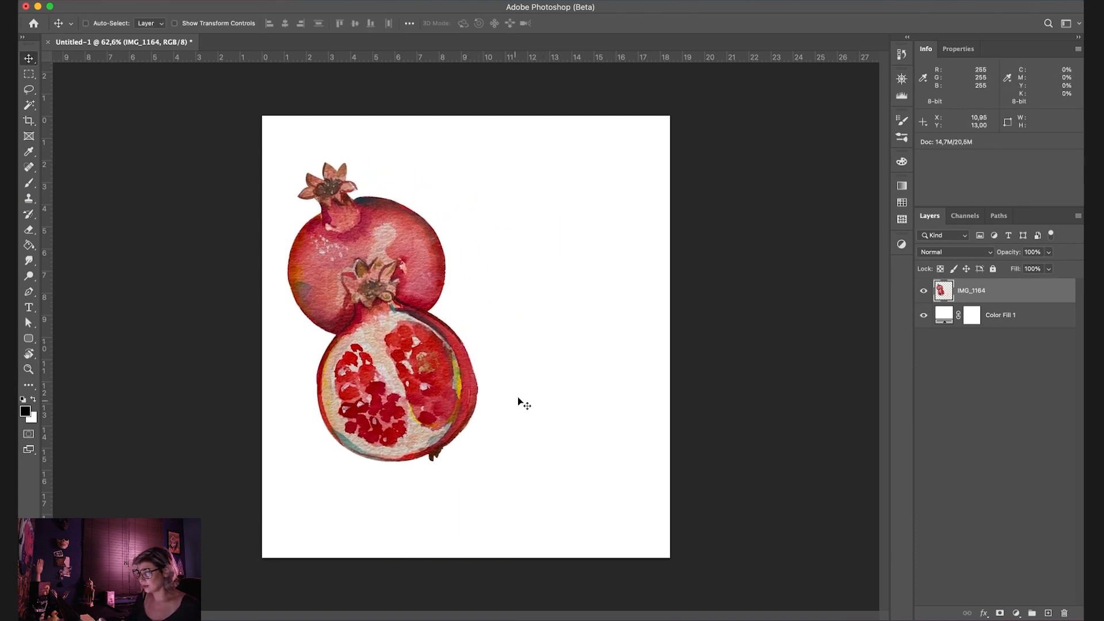
# Step: Measure the cut half of the fruit with a rectangular selection, then deselect it
pyautogui.press('z')
pyautogui.moveTo(572, 368); pyautogui.dragTo(546, 362)
pyautogui.press('space')
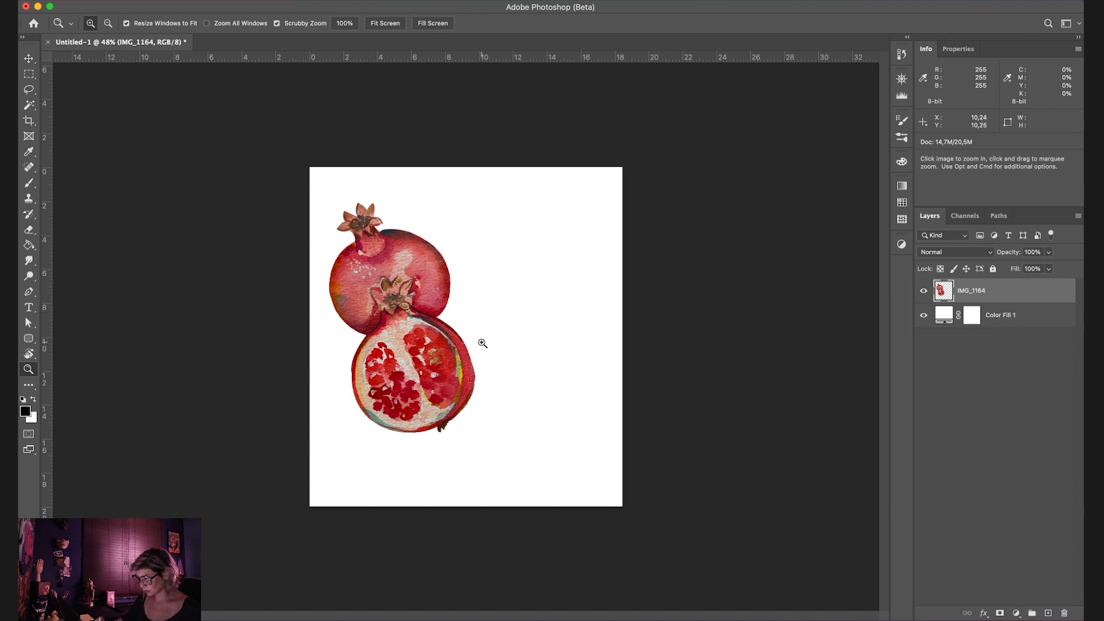
pyautogui.press('m')
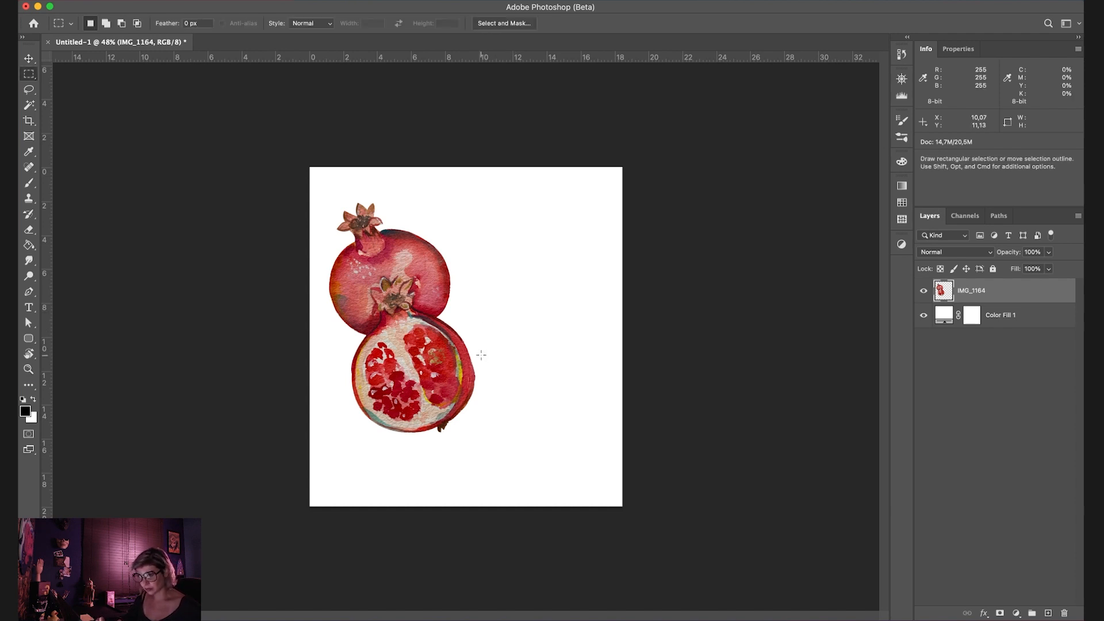
pyautogui.moveTo(352, 319); pyautogui.dragTo(476, 428)
pyautogui.press('super+d')
# Step: Scale the fruit down proportionally to about 7.04 by 11.05 cm
pyautogui.press('super+t')
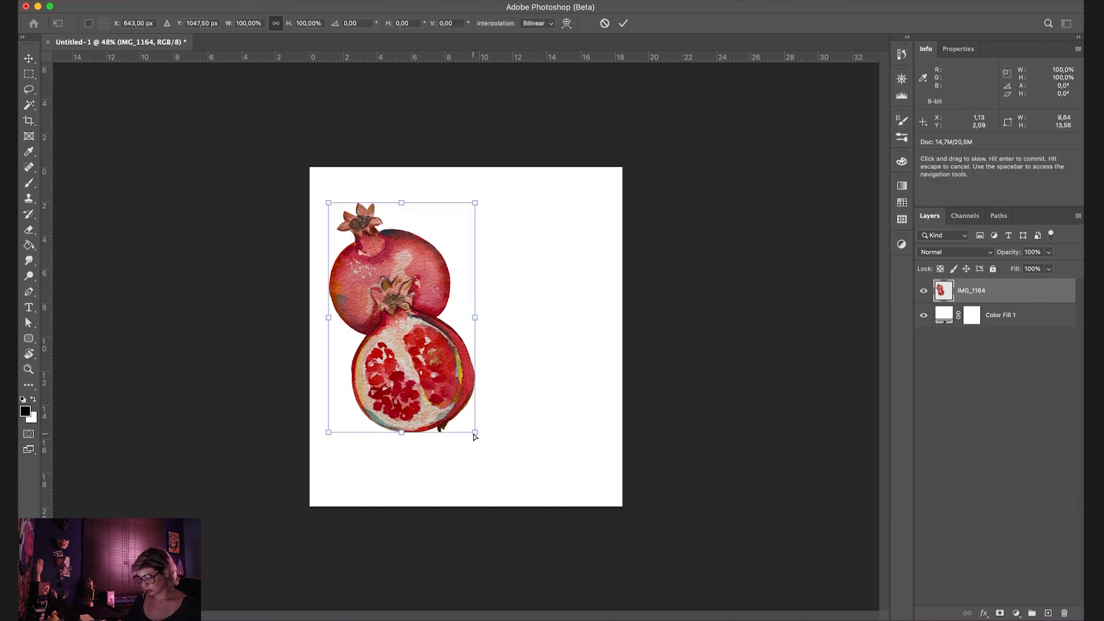
pyautogui.moveTo(475, 203); pyautogui.dragTo(448, 245)
pyautogui.press('Return')
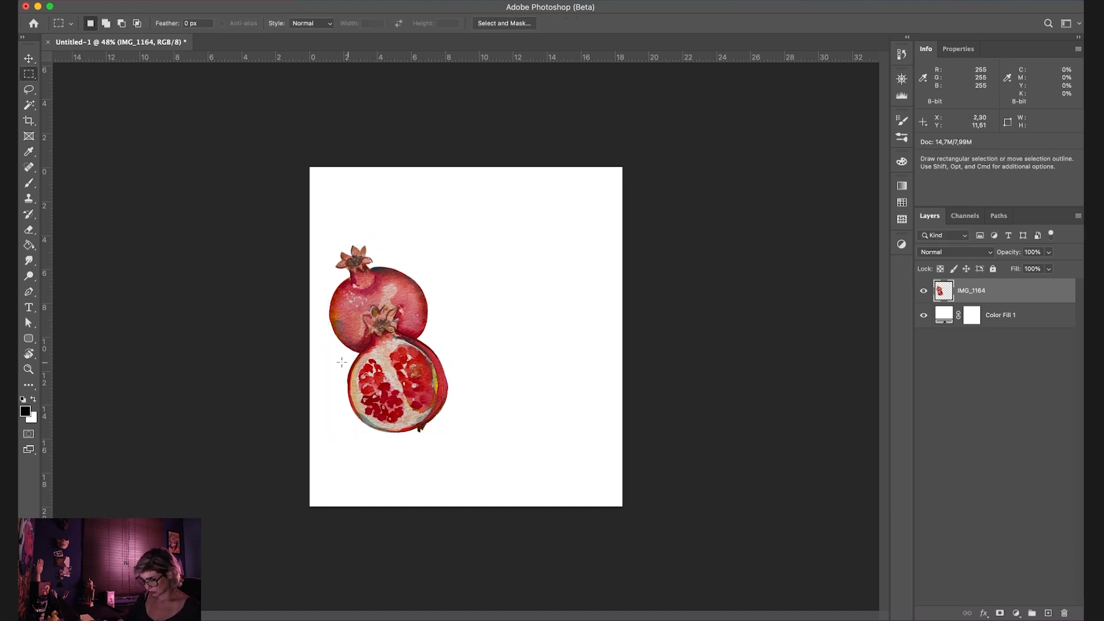
# Step: Measure the scaled cut half with a rectangular selection and the whole fruit with the Free Transform box
pyautogui.moveTo(347, 343); pyautogui.dragTo(445, 431)
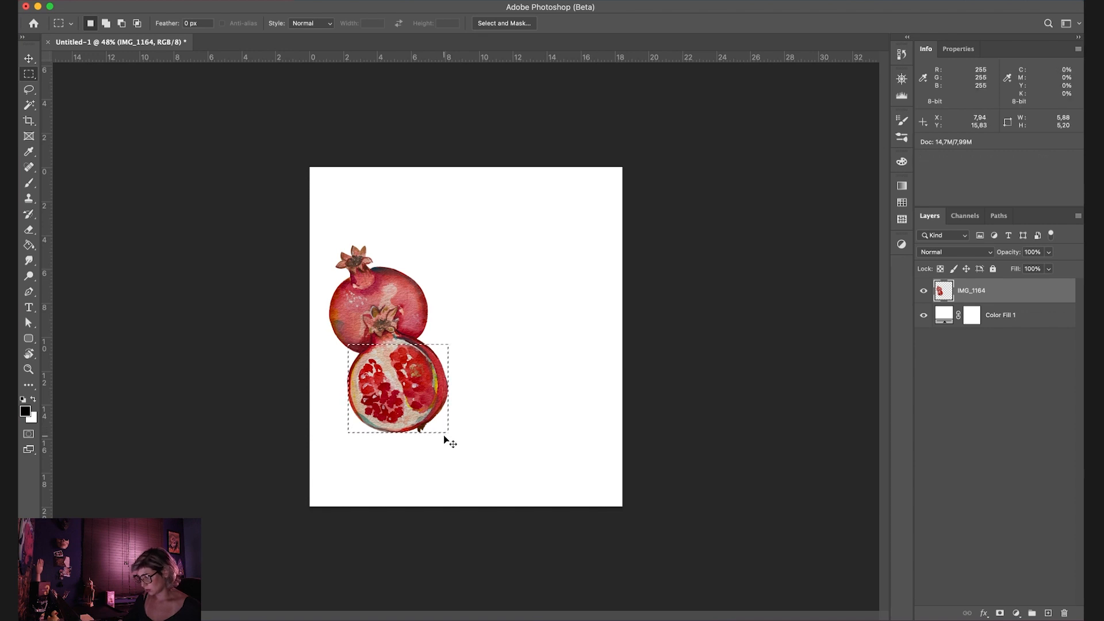
pyautogui.click(442, 439)
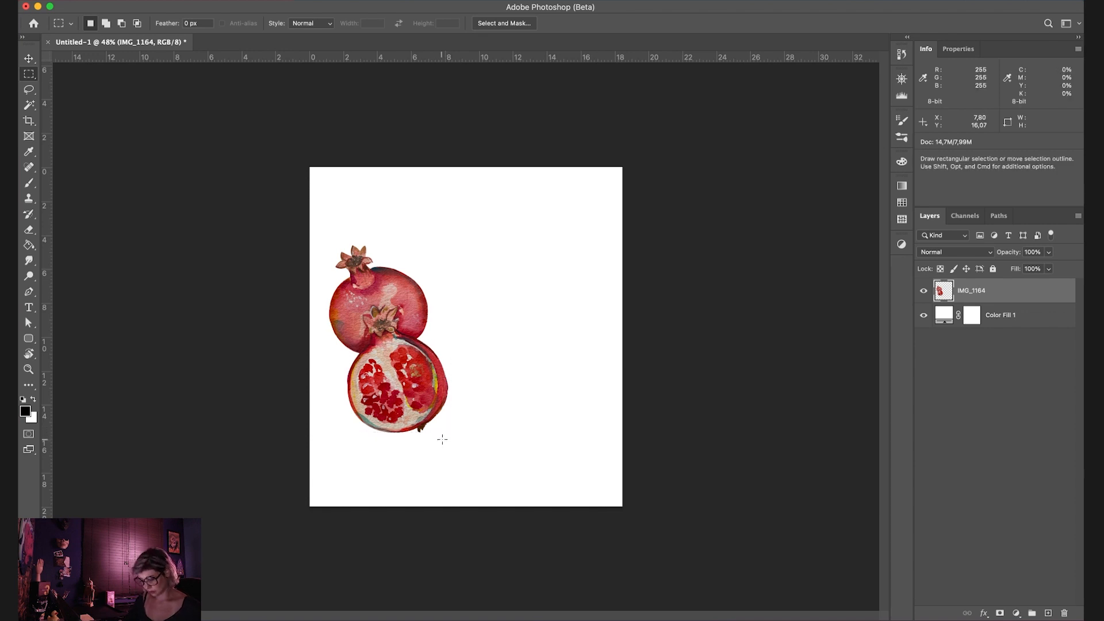
pyautogui.press('super+t')
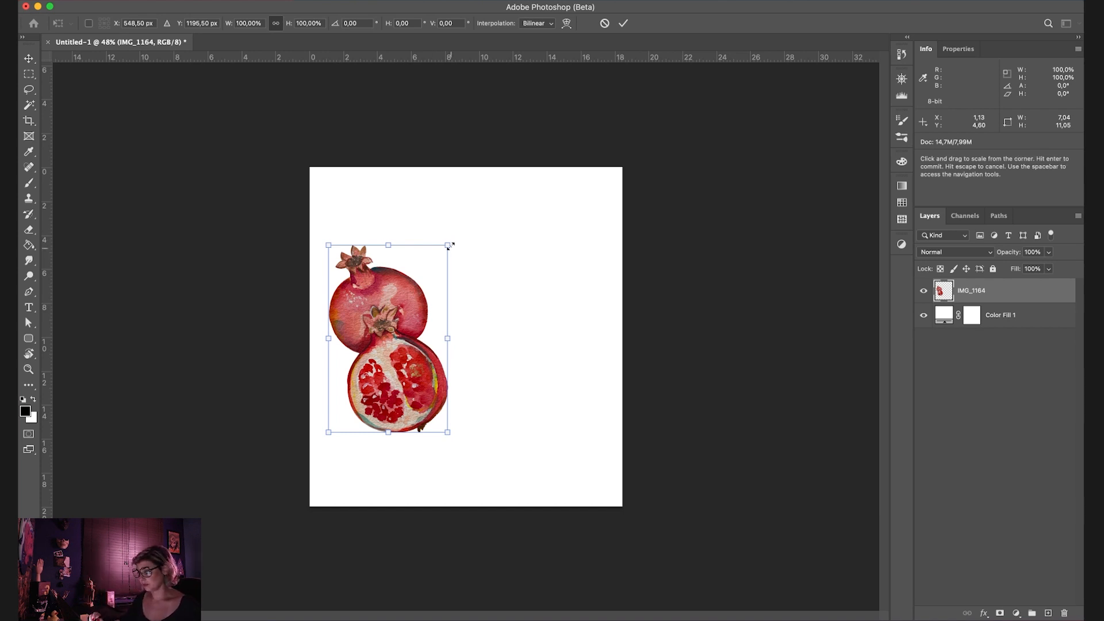
pyautogui.press('Return')
# Step: Extend the canvas rightward and downward with the Crop tool and place a duplicate of the fruit right of the original
pyautogui.press('z')
pyautogui.scroll(2, 430, 338)
pyautogui.scroll(5, 430, 338)
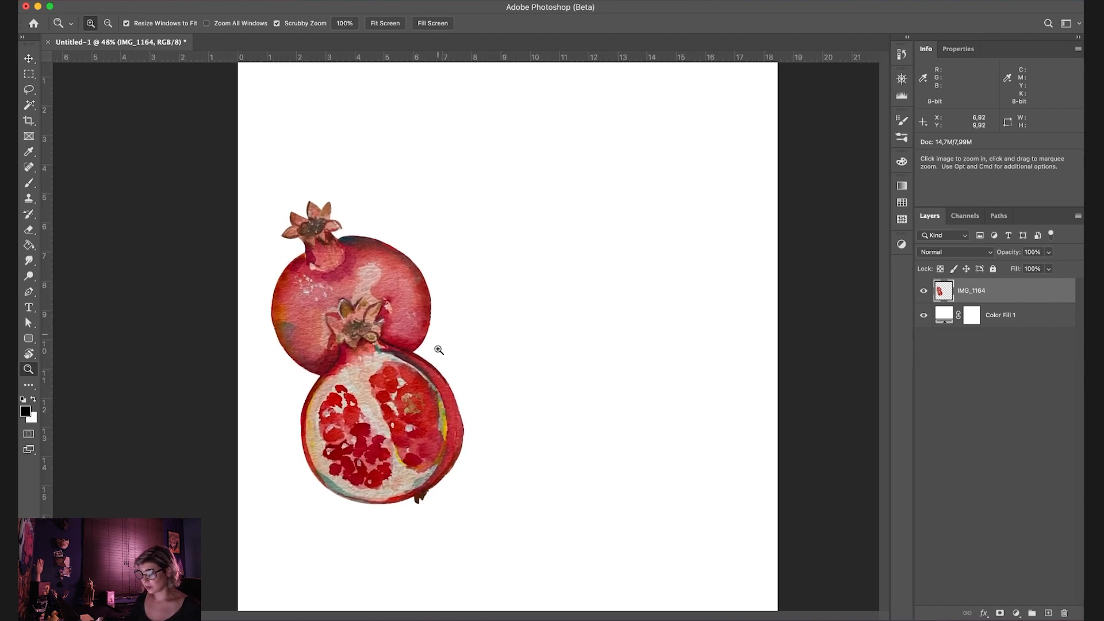
pyautogui.scroll(-3, 454, 397)
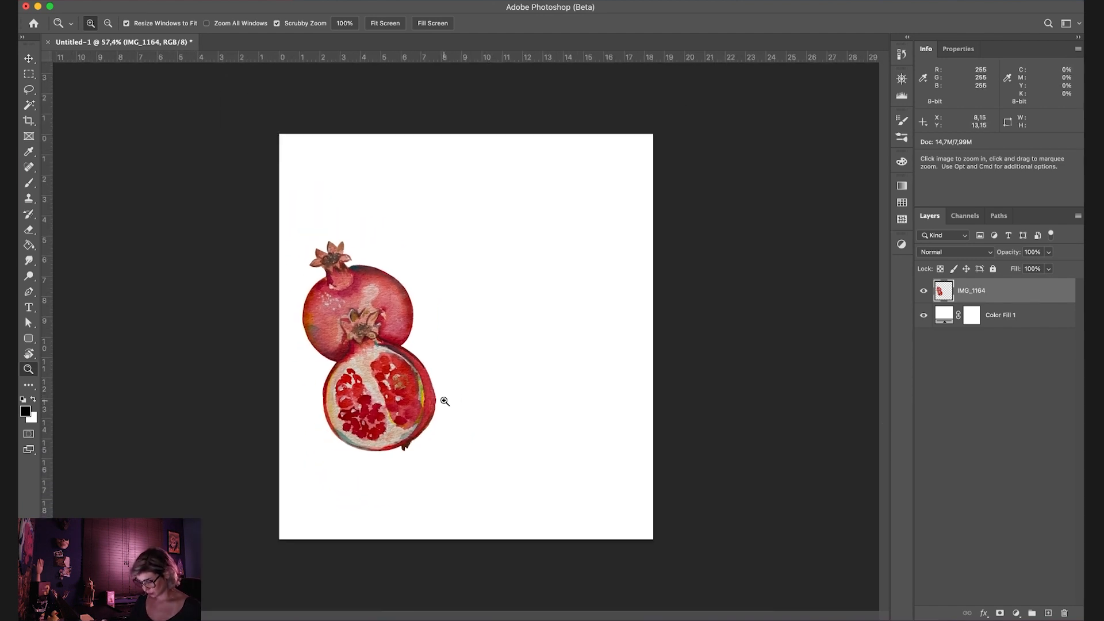
pyautogui.press('v')
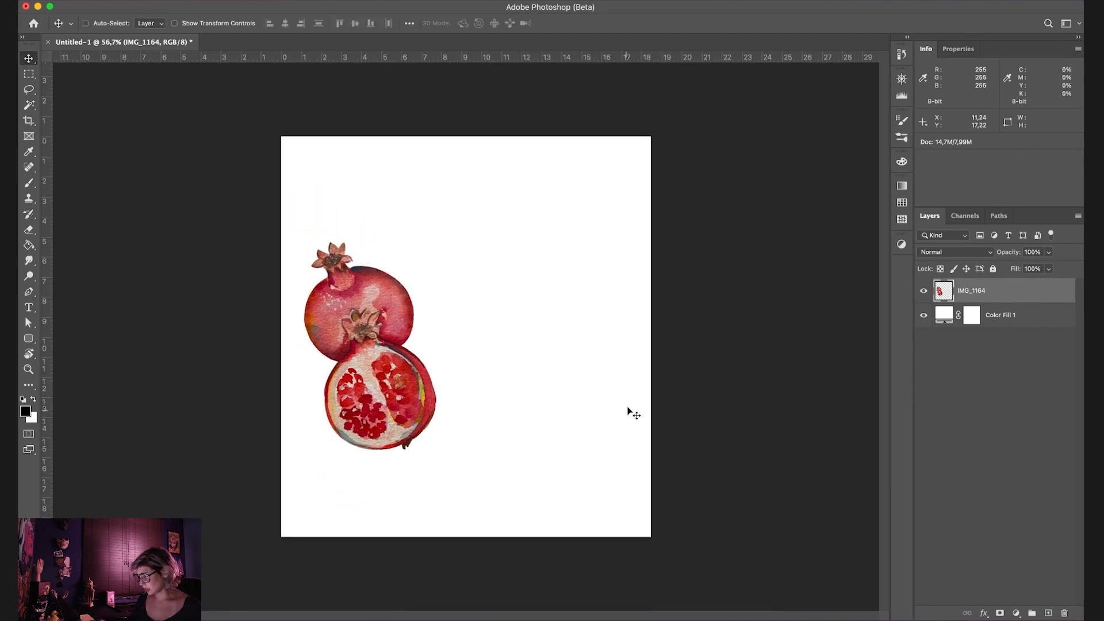
pyautogui.press('c')
pyautogui.scroll(-5, 453, 322)
pyautogui.moveTo(566, 440); pyautogui.dragTo(695, 529)
pyautogui.press('Return')
pyautogui.scroll(5, 316, 184)
pyautogui.press('v')
pyautogui.moveTo(290, 360); pyautogui.dragTo(619, 328)
# Step: Trace a Pen tool path on the duplicate along the cut half's upper edge and around its crown
pyautogui.press('z')
pyautogui.moveTo(613, 192)
pyautogui.mouseDown()
pyautogui.moveTo(645, 323)
pyautogui.moveTo(636, 303)
pyautogui.mouseUp()
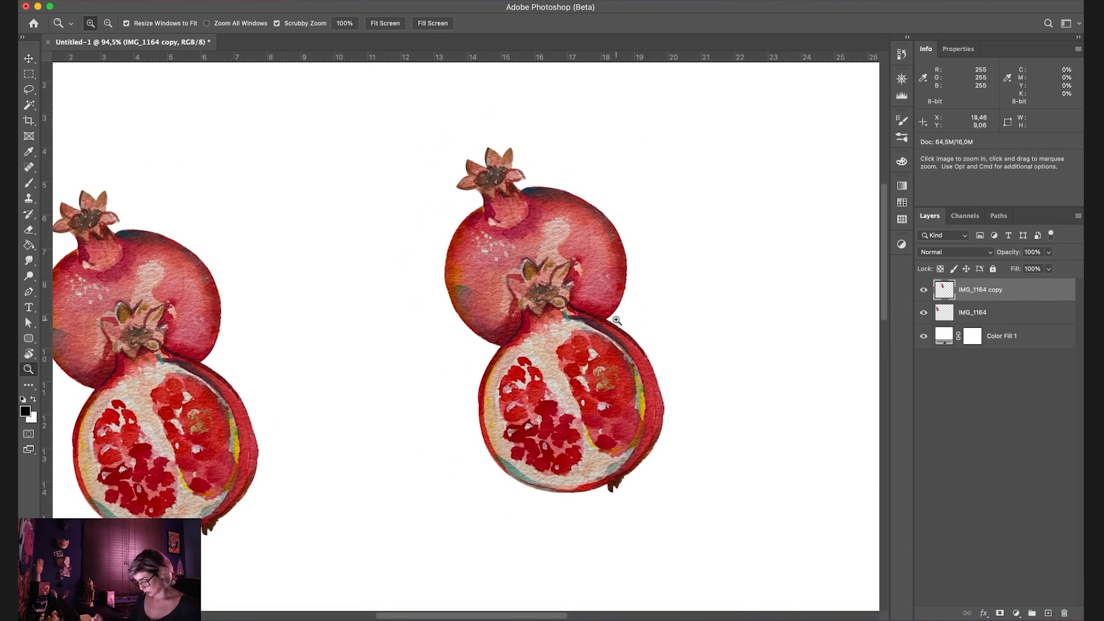
pyautogui.press('l')
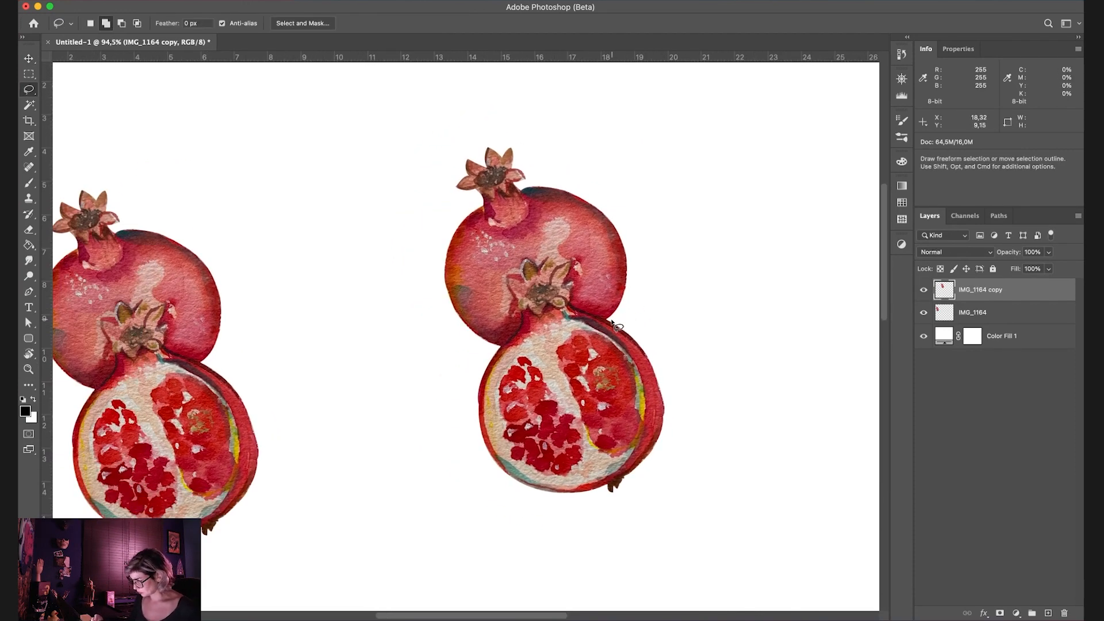
pyautogui.press('p')
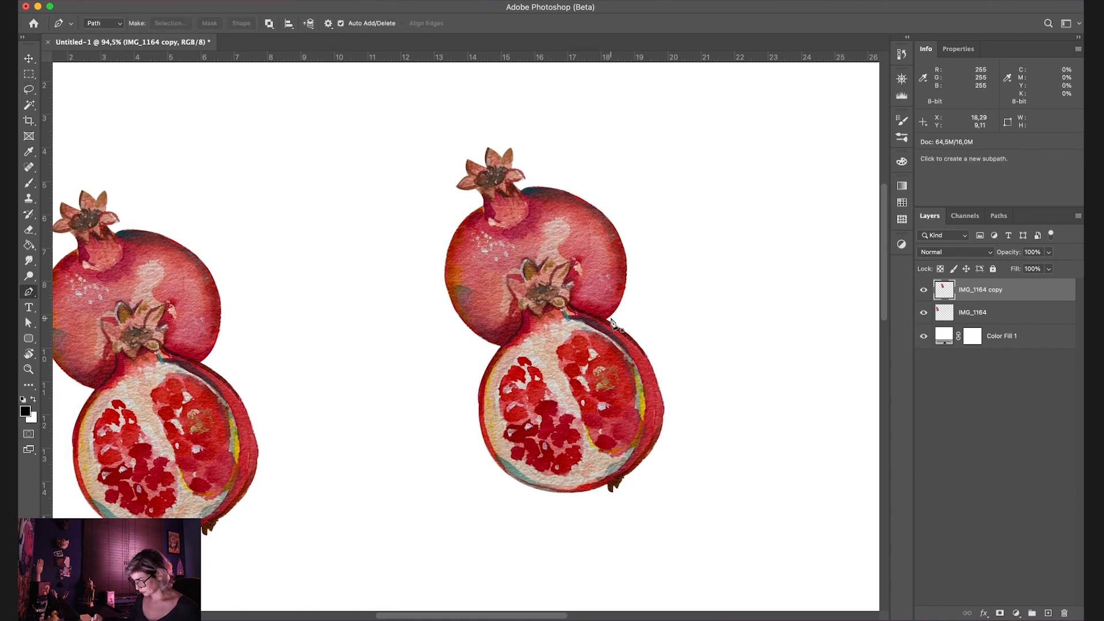
pyautogui.click(612, 321)
pyautogui.moveTo(571, 307)
pyautogui.mouseDown()
pyautogui.moveTo(566, 292)
pyautogui.moveTo(587, 312)
pyautogui.moveTo(571, 288)
pyautogui.mouseUp()
pyautogui.press('super+z')
# Step: Loop the path loosely through the white area around the cut half and close it at its starting point
pyautogui.moveTo(452, 422); pyautogui.dragTo(449, 445)
pyautogui.moveTo(475, 524); pyautogui.dragTo(503, 534)
pyautogui.moveTo(578, 534); pyautogui.dragTo(598, 530)
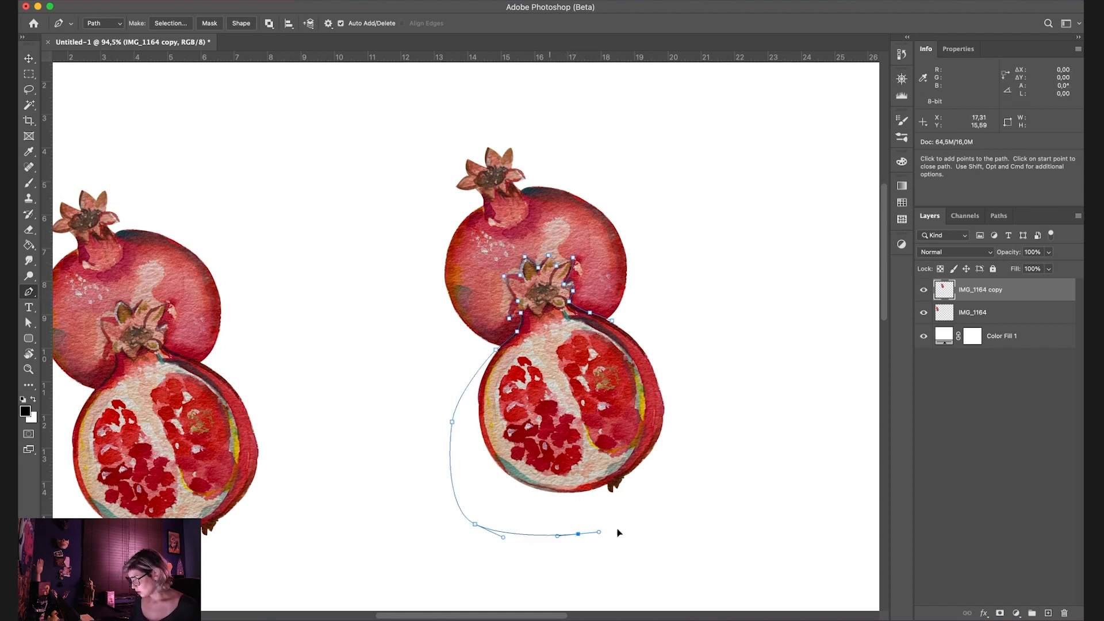
pyautogui.moveTo(674, 496); pyautogui.dragTo(690, 471)
pyautogui.moveTo(692, 415); pyautogui.dragTo(683, 392)
pyautogui.moveTo(658, 346); pyautogui.dragTo(645, 337)
pyautogui.click(611, 321)
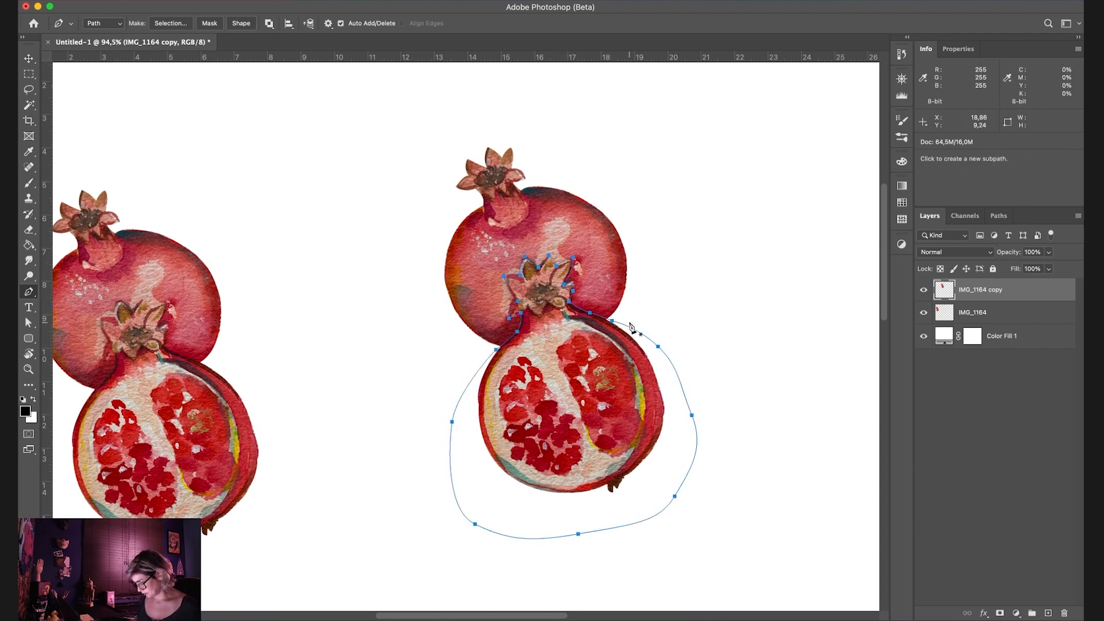
# Step: Convert the path to a selection, cut the half fruit onto a new layer, and check the split by toggling layer visibility
pyautogui.press('super+Return')
pyautogui.press('super+j')
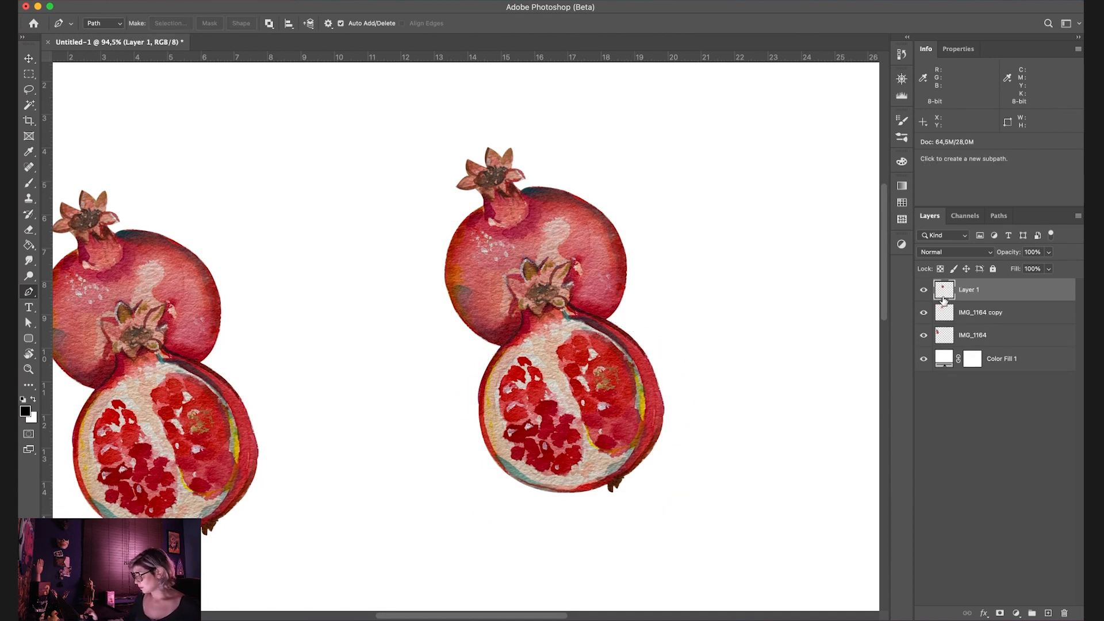
pyautogui.click(923, 290)
pyautogui.click(923, 289)
pyautogui.click(922, 313)
pyautogui.click(922, 313)
# Step: Turn on layer Auto-Select and move the two pieces apart, with the cut half to the right of the remaining upper pomegranate
pyautogui.press('v')
pyautogui.moveTo(611, 285); pyautogui.dragTo(806, 320)
pyautogui.moveTo(599, 253); pyautogui.dragTo(606, 260)
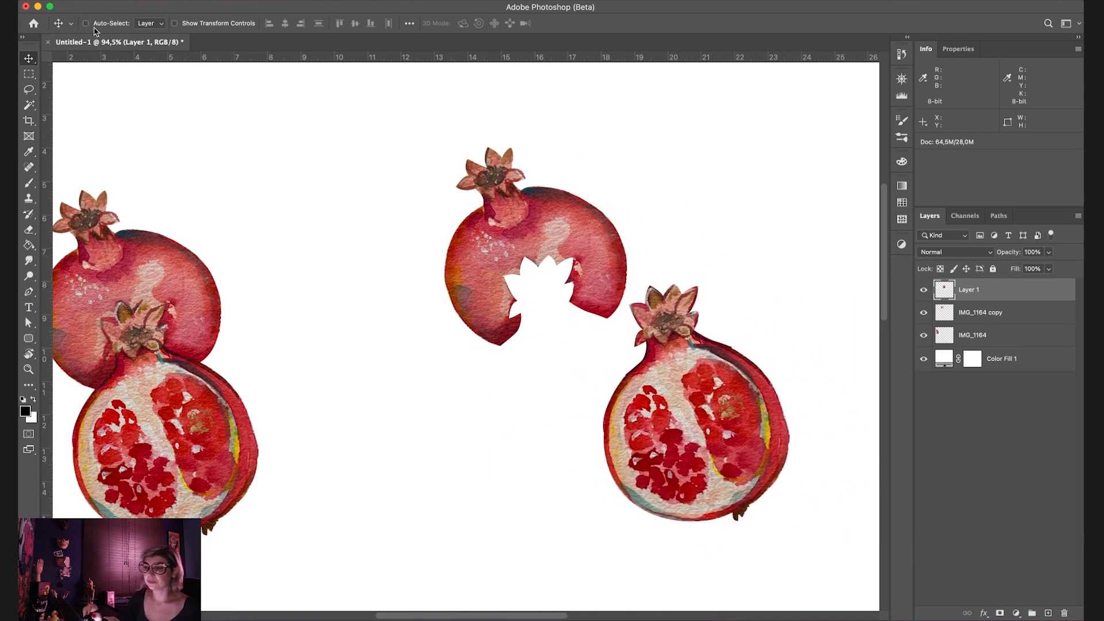
pyautogui.moveTo(595, 241); pyautogui.dragTo(502, 237)
pyautogui.moveTo(718, 415); pyautogui.dragTo(679, 304)
pyautogui.moveTo(517, 286); pyautogui.dragTo(509, 321)
pyautogui.moveTo(714, 367); pyautogui.dragTo(729, 356)
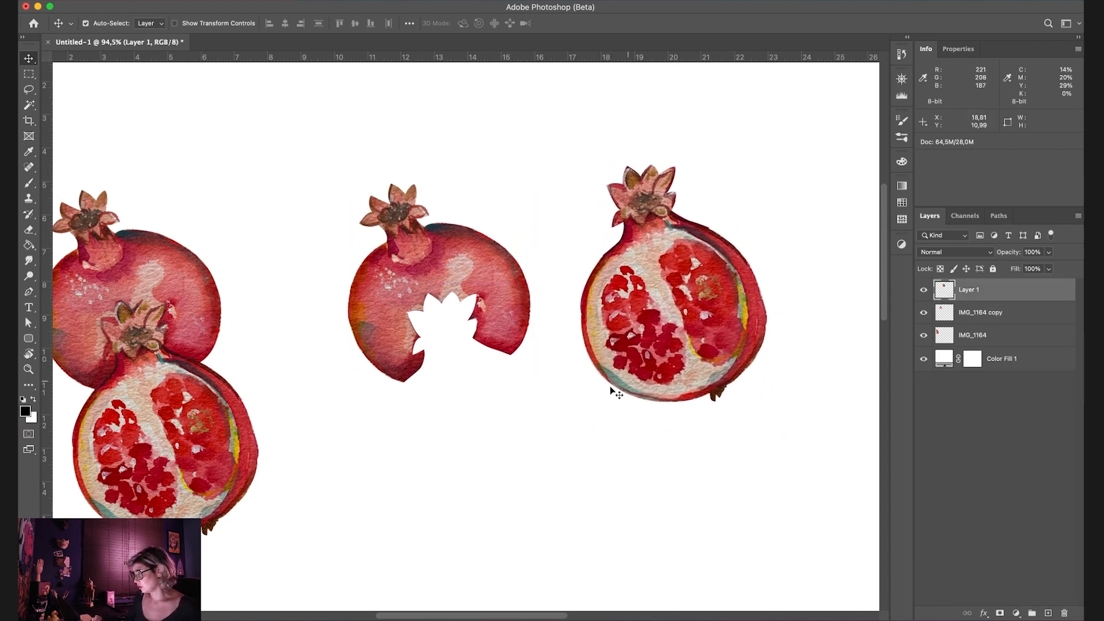
# Step: Rename the original fruit's IMG_1164 layer as R1
pyautogui.press('e')
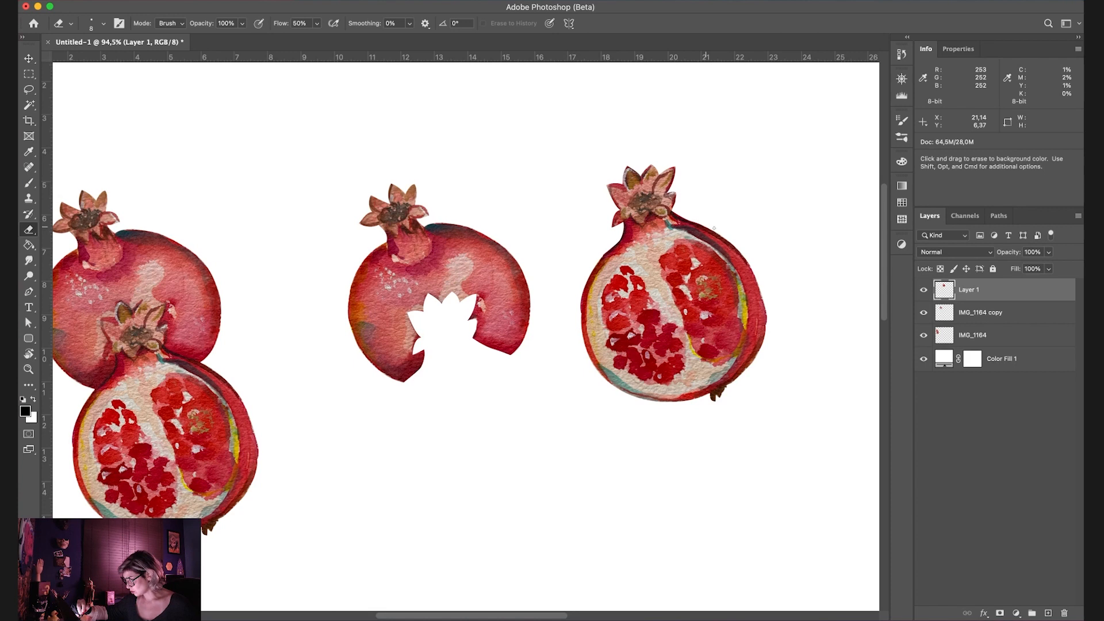
pyautogui.click(952, 353)
pyautogui.click(923, 335)
pyautogui.click(923, 335)
pyautogui.doubleClick(966, 336)
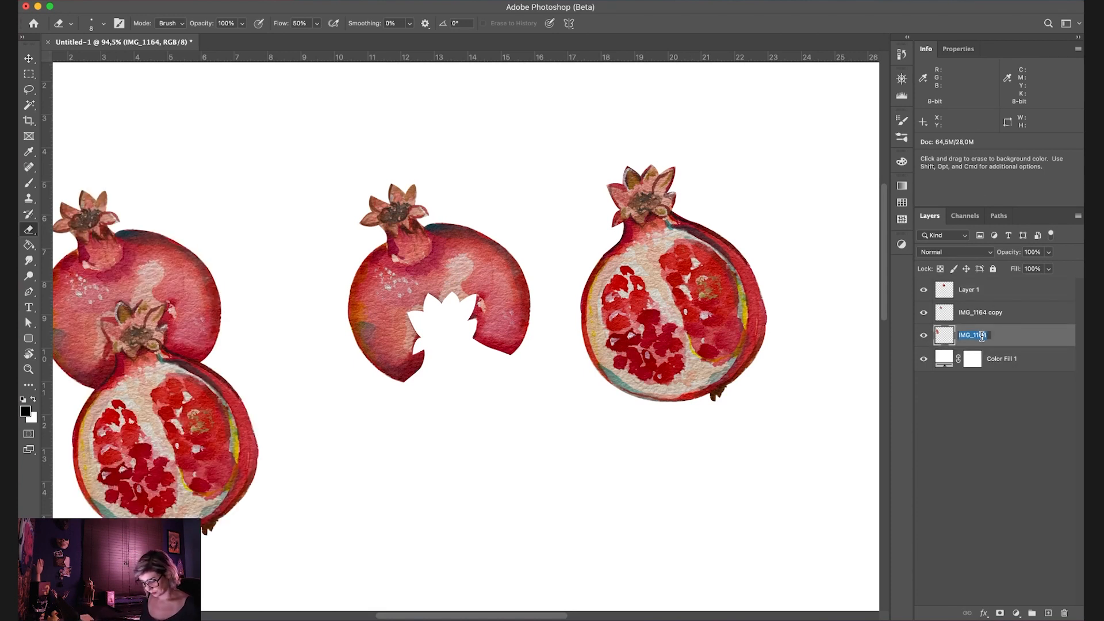
pyautogui.write('R1')
pyautogui.press('Return')
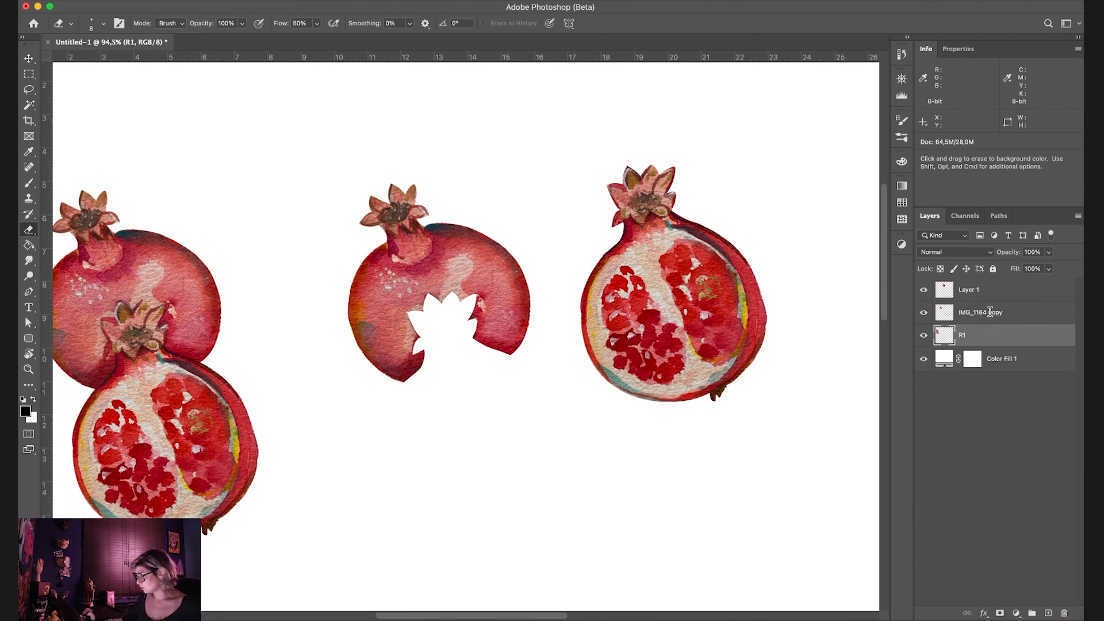
# Step: Rename the IMG_1164 copy layer as R2
pyautogui.doubleClick(988, 312)
pyautogui.write('R')
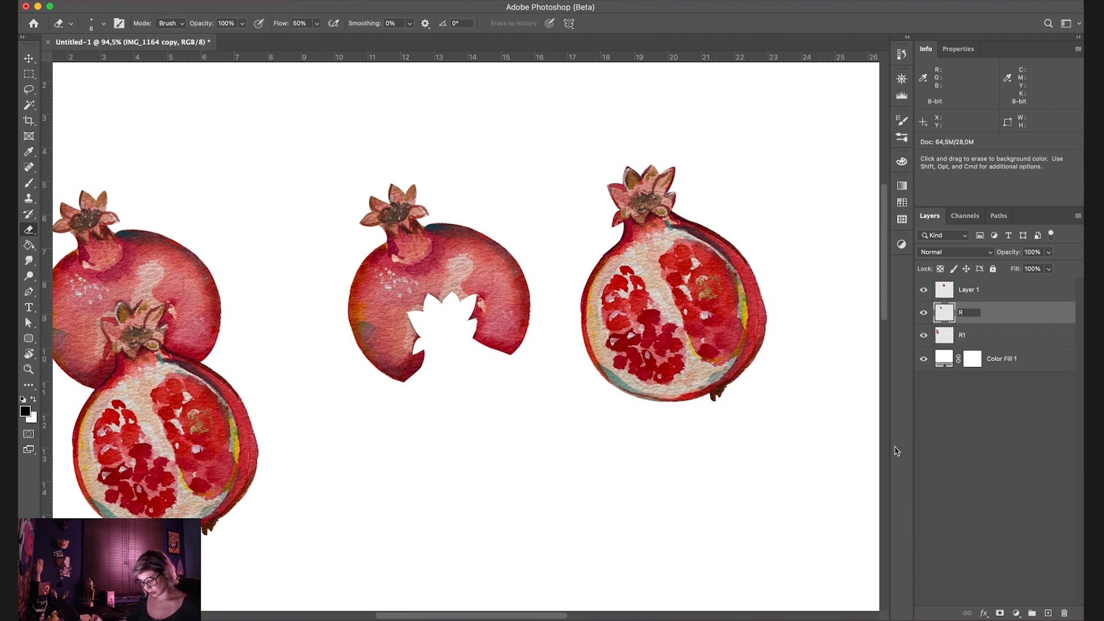
pyautogui.write('2')
pyautogui.press('Return')
# Step: Rename Layer 1, the cut half pomegranate, as R3
pyautogui.doubleClick(970, 289)
pyautogui.write('R')
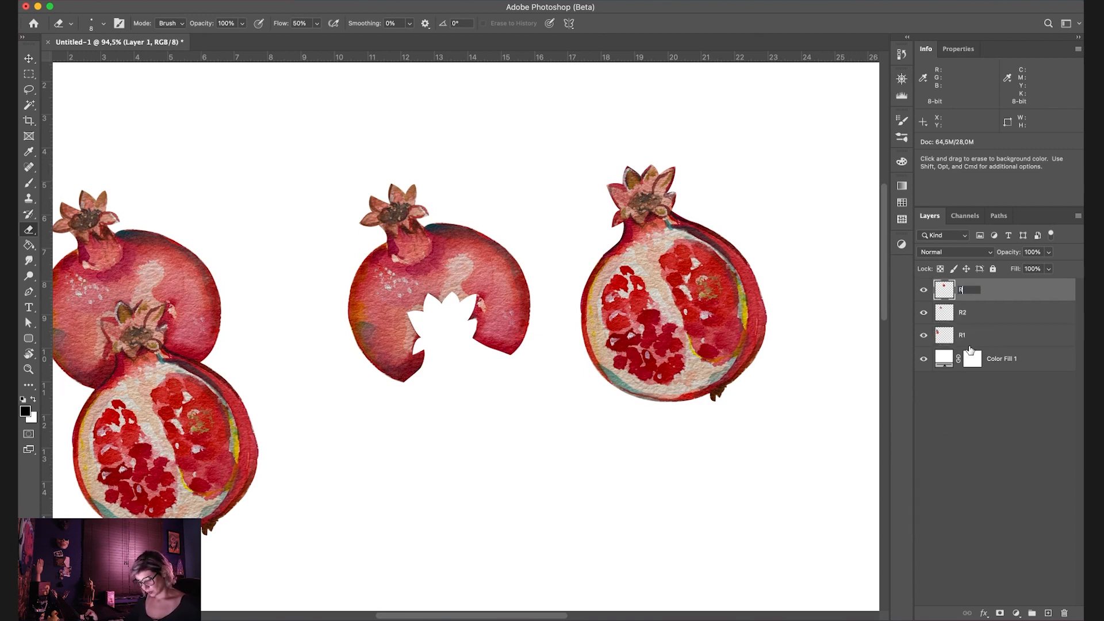
pyautogui.write('3')
pyautogui.press('Return')
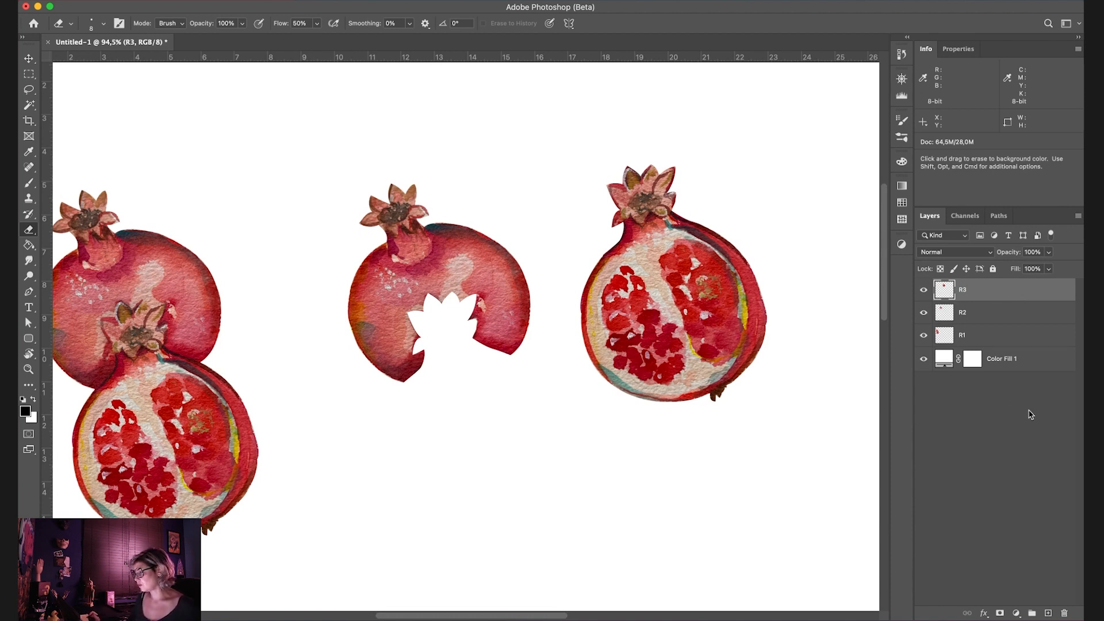
# Step: Rearrange the fruits so the cut half sits beside the original pair and the pomegranate with the hole stands clear at their lower right
pyautogui.press('v')
pyautogui.moveTo(523, 327); pyautogui.dragTo(536, 288)
pyautogui.moveTo(178, 302); pyautogui.dragTo(212, 220)
pyautogui.click(536, 319)
pyautogui.moveTo(529, 254); pyautogui.dragTo(508, 307)
pyautogui.moveTo(719, 317); pyautogui.dragTo(630, 226)
pyautogui.moveTo(499, 330); pyautogui.dragTo(758, 414)
pyautogui.click(636, 230)
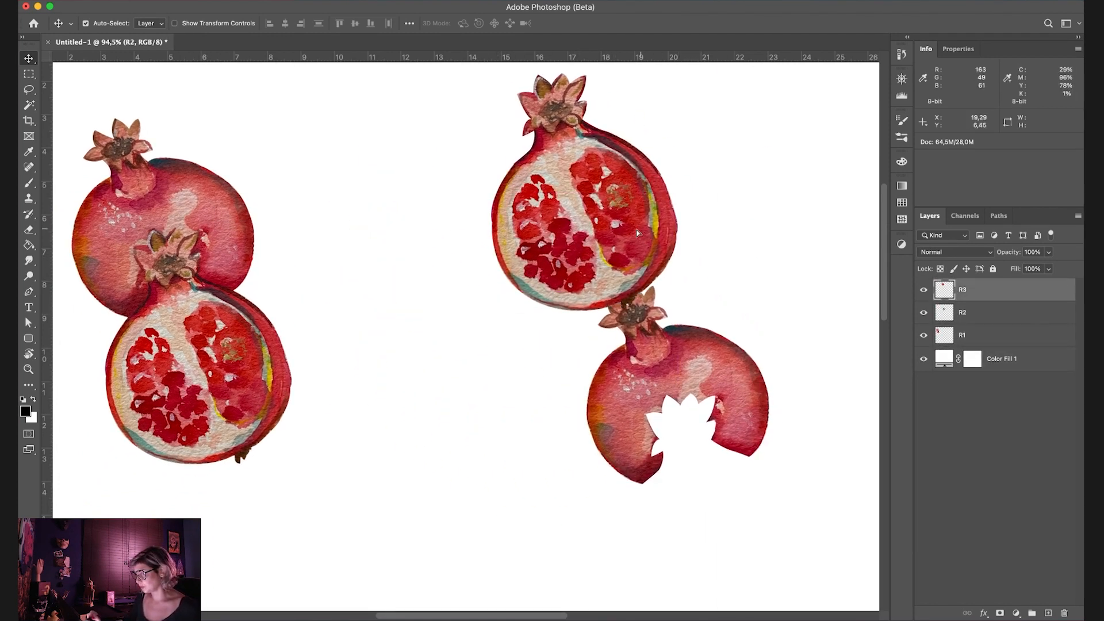
pyautogui.moveTo(636, 230); pyautogui.dragTo(470, 262)
pyautogui.moveTo(748, 362); pyautogui.dragTo(707, 319)
# Step: With the R2 layer active, draw a closed Pen path around the hole, completing the pomegranate's missing round lower edge
pyautogui.press('z')
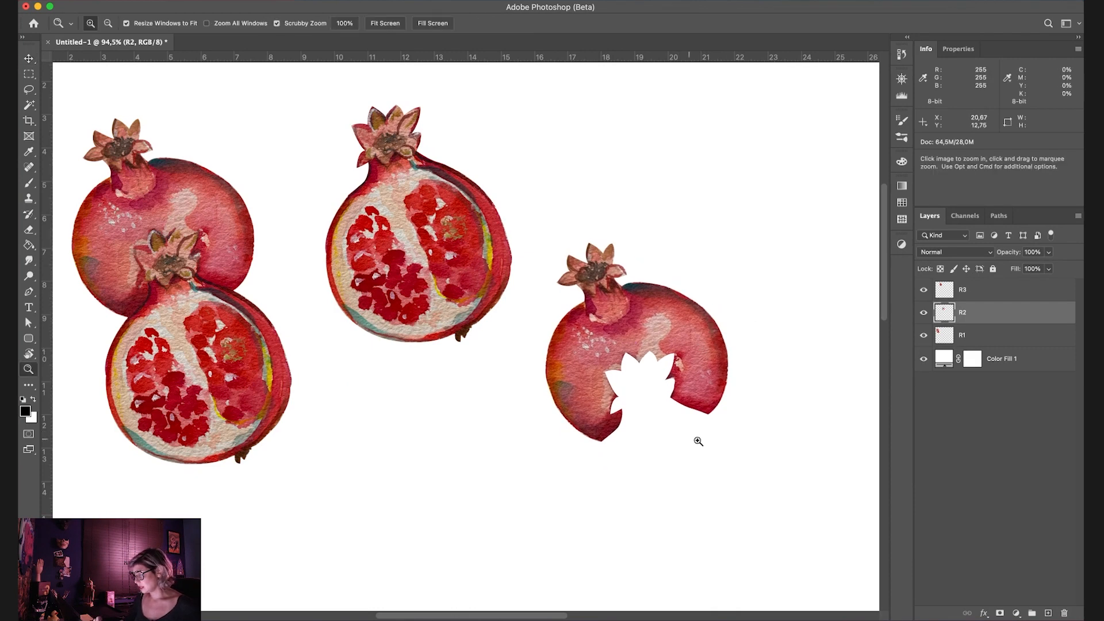
pyautogui.moveTo(692, 440); pyautogui.dragTo(739, 428)
pyautogui.press('p')
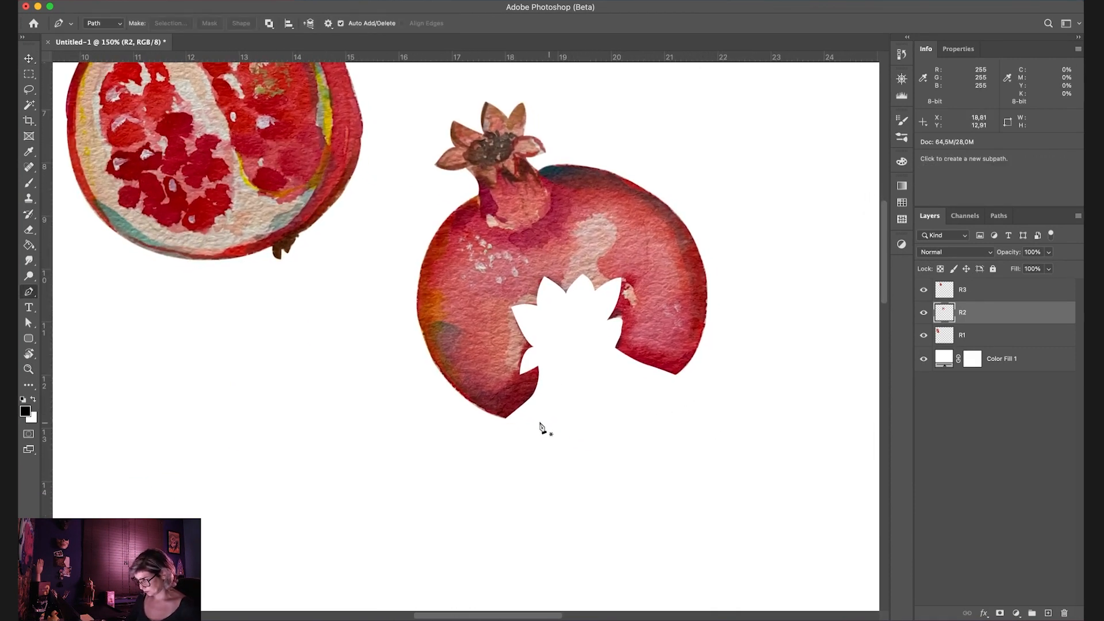
pyautogui.click(501, 418)
pyautogui.moveTo(607, 413); pyautogui.dragTo(693, 354)
pyautogui.moveTo(668, 273); pyautogui.dragTo(653, 254)
pyautogui.moveTo(604, 233); pyautogui.dragTo(576, 229)
pyautogui.moveTo(529, 242); pyautogui.dragTo(506, 255)
pyautogui.moveTo(485, 283); pyautogui.dragTo(478, 300)
pyautogui.moveTo(470, 334); pyautogui.dragTo(472, 354)
pyautogui.click(502, 418)
# Step: Convert the path to a selection, fill it with matching pomegranate texture using Content-Aware Fill, and deselect
pyautogui.press('super+Return')
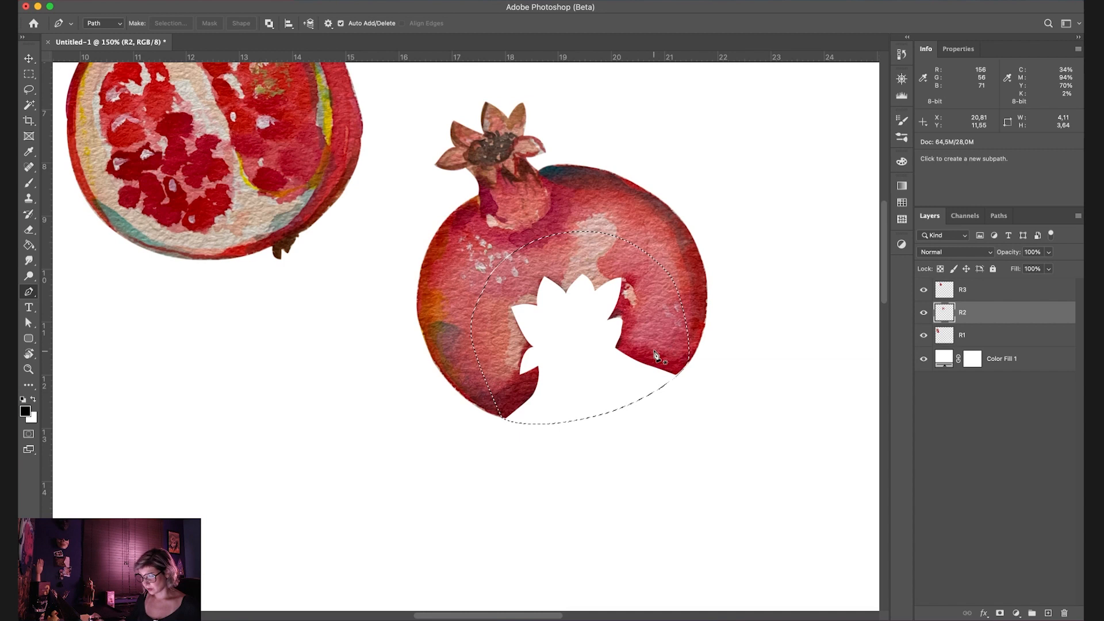
pyautogui.hotkey('shift', 'BackSpace')
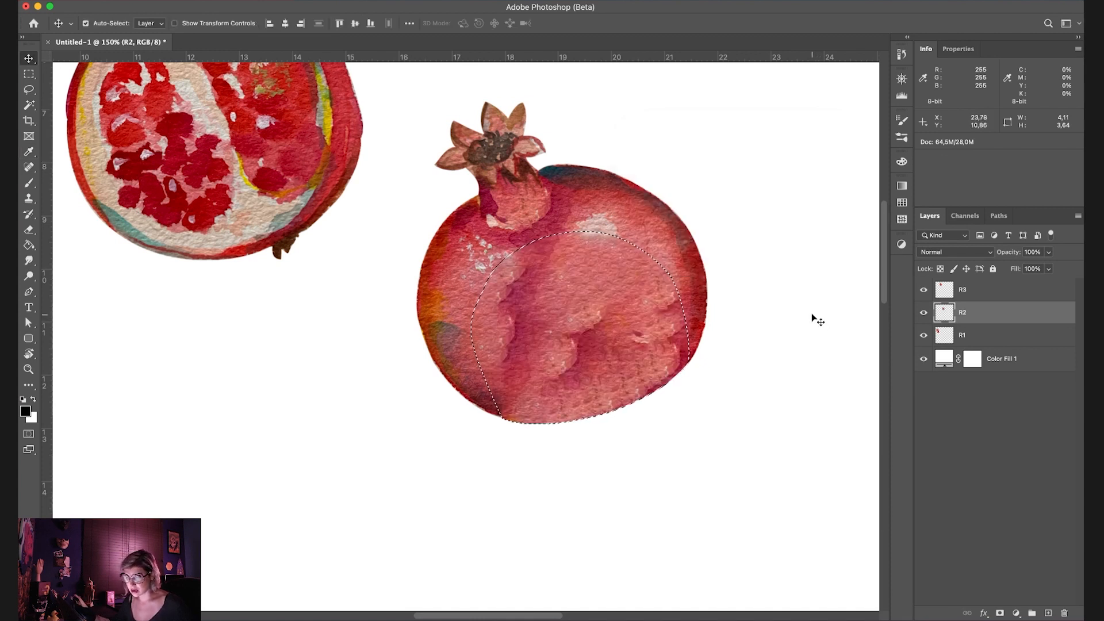
pyautogui.press('super+d')
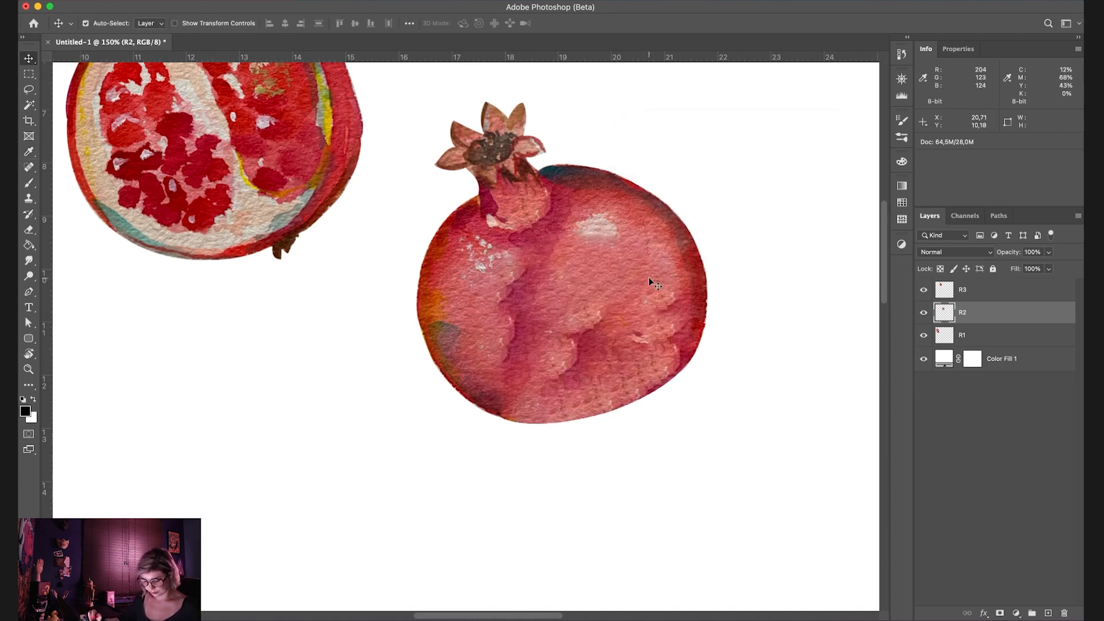
# Step: Smooth the patchy filled texture with the Clone Stamp and extend the R2 pomegranate's lower edge into a rounder shape
pyautogui.press('s')
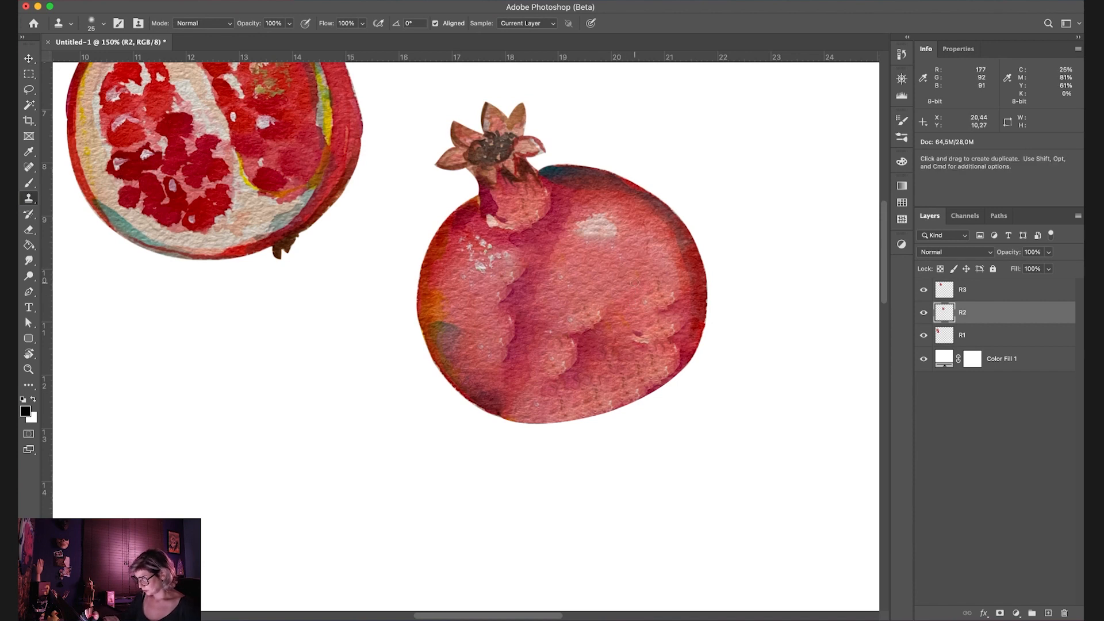
pyautogui.keyDown('alt'); pyautogui.click(616, 291); pyautogui.keyUp('alt')
pyautogui.moveTo(598, 312)
pyautogui.mouseDown()
pyautogui.moveTo(584, 352)
pyautogui.moveTo(583, 338)
pyautogui.moveTo(562, 343)
pyautogui.moveTo(555, 371)
pyautogui.mouseUp()
pyautogui.keyDown('alt'); pyautogui.click(579, 313); pyautogui.keyUp('alt')
pyautogui.moveTo(567, 322)
pyautogui.mouseDown()
pyautogui.moveTo(546, 359)
pyautogui.moveTo(561, 375)
pyautogui.mouseUp()
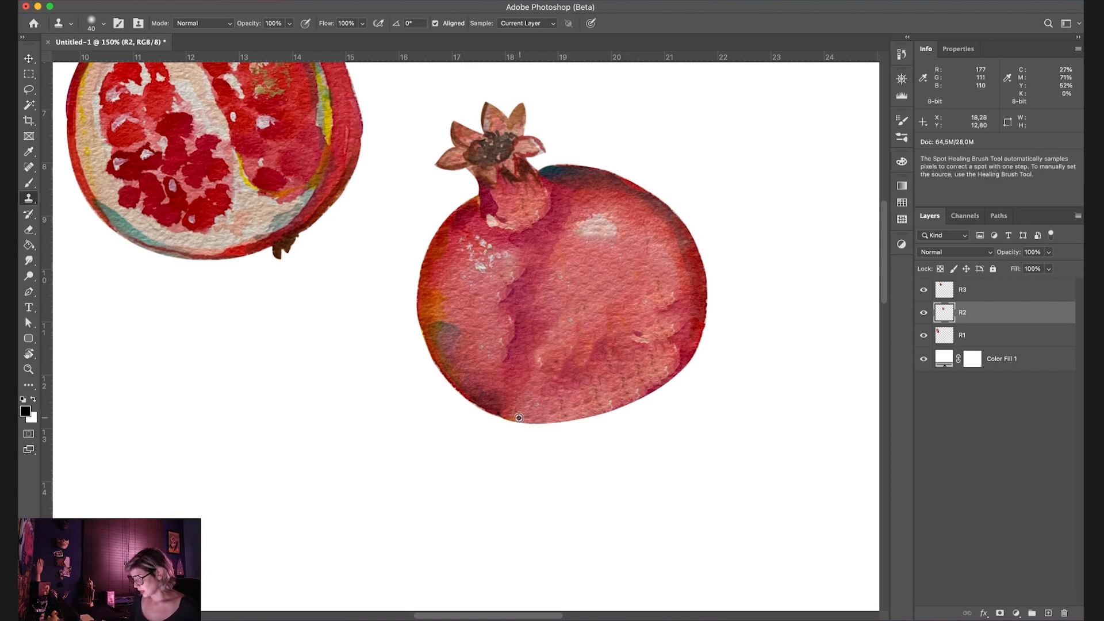
pyautogui.moveTo(560, 413)
pyautogui.mouseDown()
pyautogui.moveTo(644, 402)
pyautogui.moveTo(687, 357)
pyautogui.moveTo(671, 384)
pyautogui.moveTo(534, 421)
pyautogui.mouseUp()
pyautogui.moveTo(681, 373); pyautogui.dragTo(543, 426)
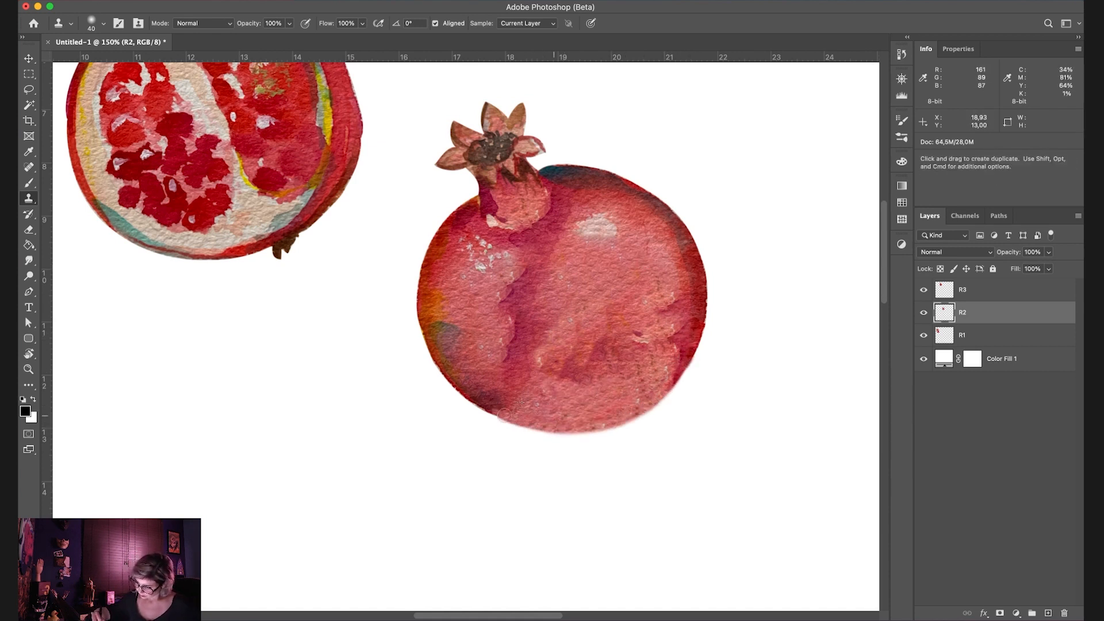
# Step: Rotate the canvas view to clean the R2 pomegranate's soft lower edge with the Eraser, then reset the view
pyautogui.press('e')
pyautogui.press('r')
pyautogui.moveTo(412, 251)
pyautogui.mouseDown()
pyautogui.moveTo(564, 318)
pyautogui.moveTo(641, 263)
pyautogui.mouseUp()
pyautogui.press('space')
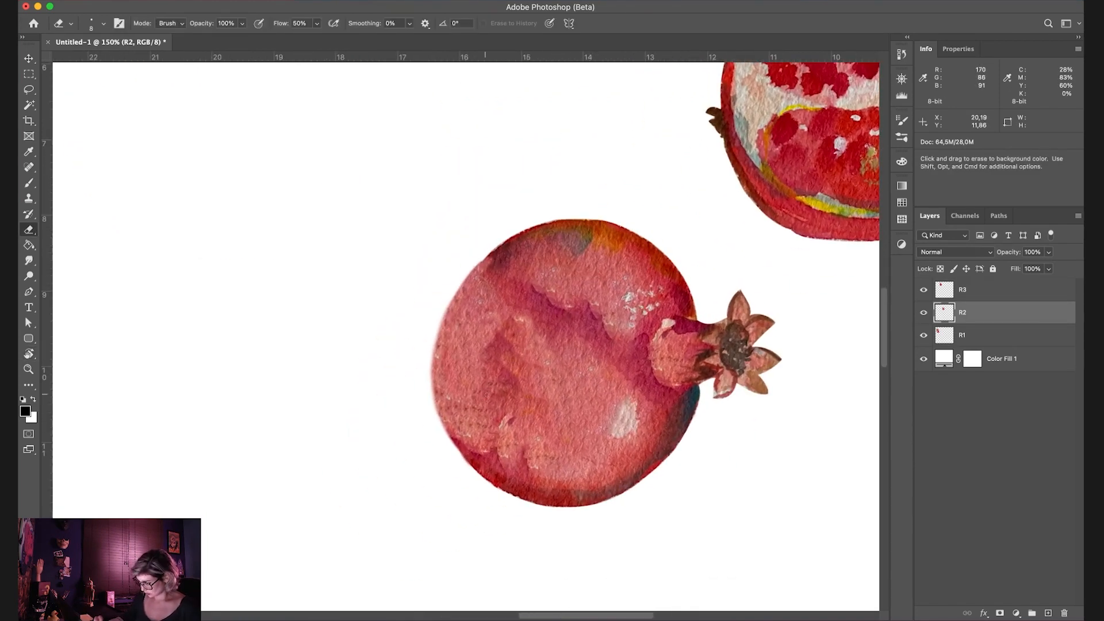
pyautogui.moveTo(436, 411)
pyautogui.mouseDown()
pyautogui.moveTo(470, 464)
pyautogui.moveTo(435, 406)
pyautogui.mouseUp()
pyautogui.press('super+z')
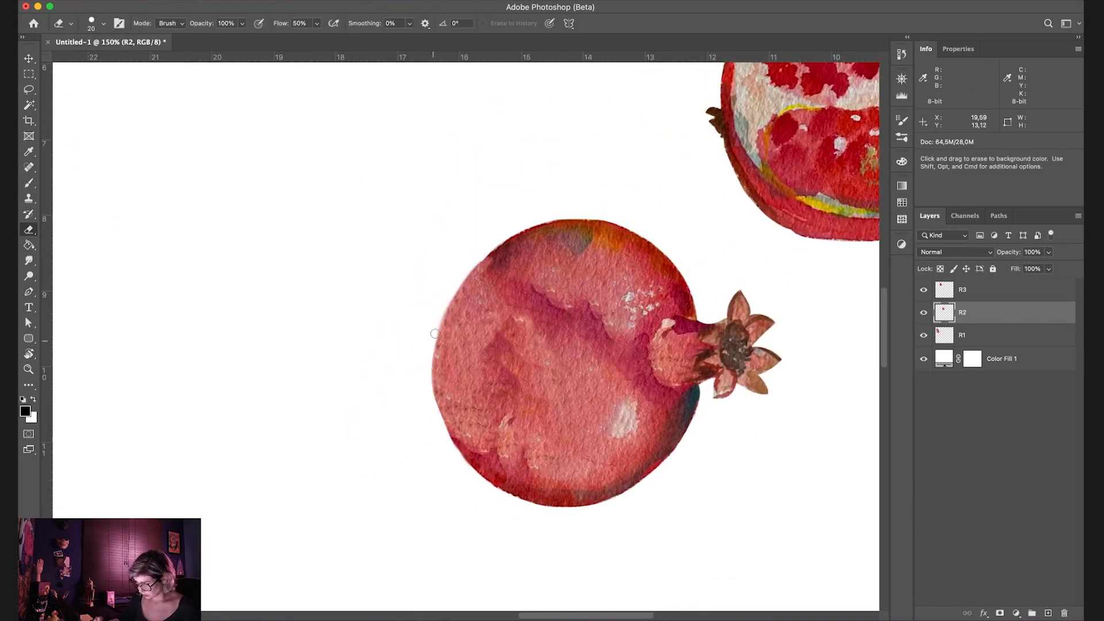
pyautogui.press('Escape')
pyautogui.press('space')
pyautogui.moveTo(652, 291); pyautogui.dragTo(725, 400)
# Step: Lasso an irregular patch on the lower middle of the R2 pomegranate and lighten it with Hue/Saturation into a pale highlight
pyautogui.press('j')
pyautogui.press('l')
pyautogui.moveTo(545, 340); pyautogui.dragTo(520, 396)
pyautogui.moveTo(605, 402); pyautogui.dragTo(574, 318)
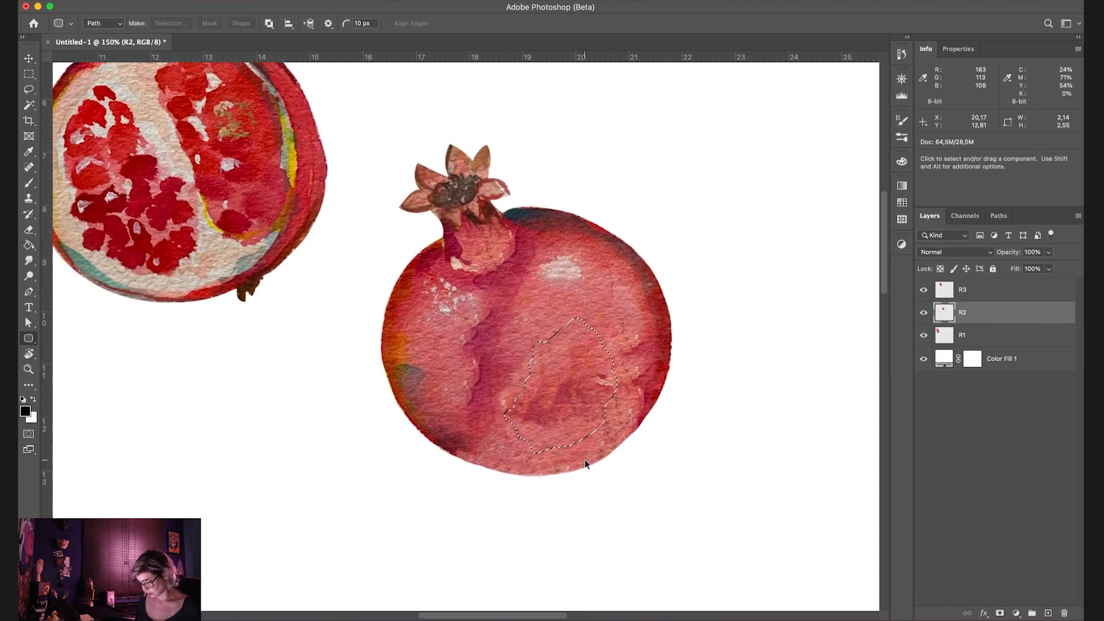
pyautogui.hotkey('ctrl', 'u')
pyautogui.click(931, 227)
pyautogui.moveTo(818, 218); pyautogui.dragTo(835, 218)
pyautogui.moveTo(759, 162); pyautogui.dragTo(794, 190)
pyautogui.click(760, 163)
pyautogui.press('Return')
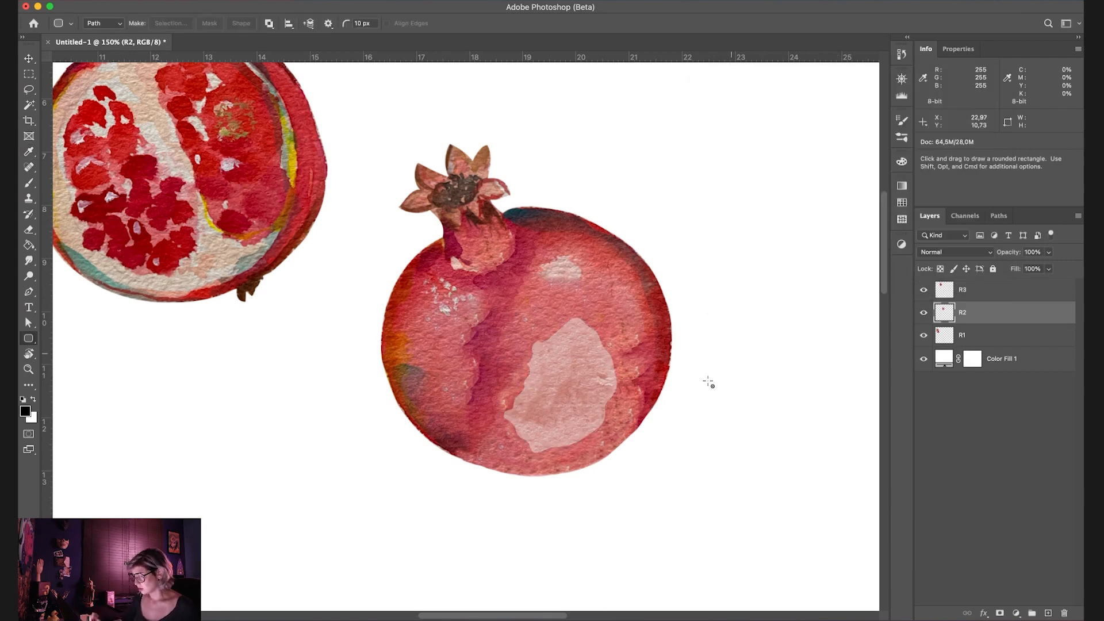
pyautogui.press('super+d')
# Step: Soften the hard edges of the pale patch with the Clone Stamp, sampling nearby skin and enlarging the brush to 60
pyautogui.press('s')
pyautogui.scroll(2, 634, 328)
pyautogui.moveTo(580, 319); pyautogui.dragTo(551, 342)
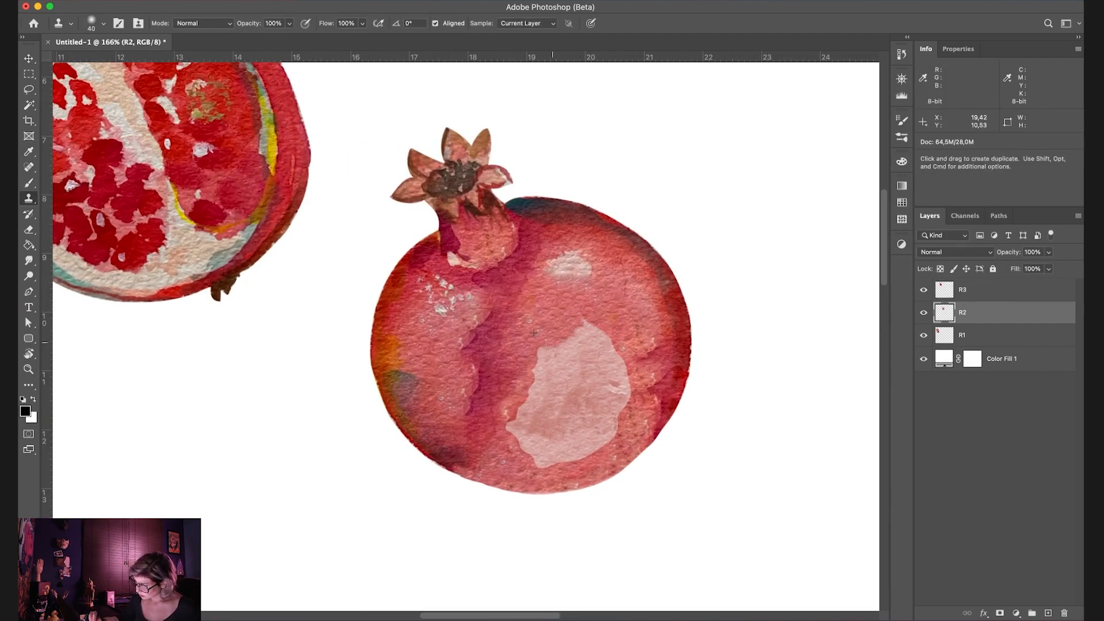
pyautogui.moveTo(625, 414); pyautogui.dragTo(629, 361)
pyautogui.keyDown('alt'); pyautogui.click(491, 431); pyautogui.keyUp('alt')
pyautogui.moveTo(512, 436)
pyautogui.mouseDown()
pyautogui.moveTo(530, 377)
pyautogui.moveTo(521, 431)
pyautogui.moveTo(559, 459)
pyautogui.mouseUp()
pyautogui.keyDown('alt'); pyautogui.click(488, 356); pyautogui.keyUp('alt')
pyautogui.keyDown('alt'); pyautogui.click(507, 411); pyautogui.keyUp('alt')
pyautogui.press(']')
pyautogui.press(']')
pyautogui.keyDown('alt'); pyautogui.click(557, 427); pyautogui.keyUp('alt')
pyautogui.keyDown('alt'); pyautogui.click(592, 421); pyautogui.keyUp('alt')
pyautogui.moveTo(606, 430); pyautogui.dragTo(608, 441)
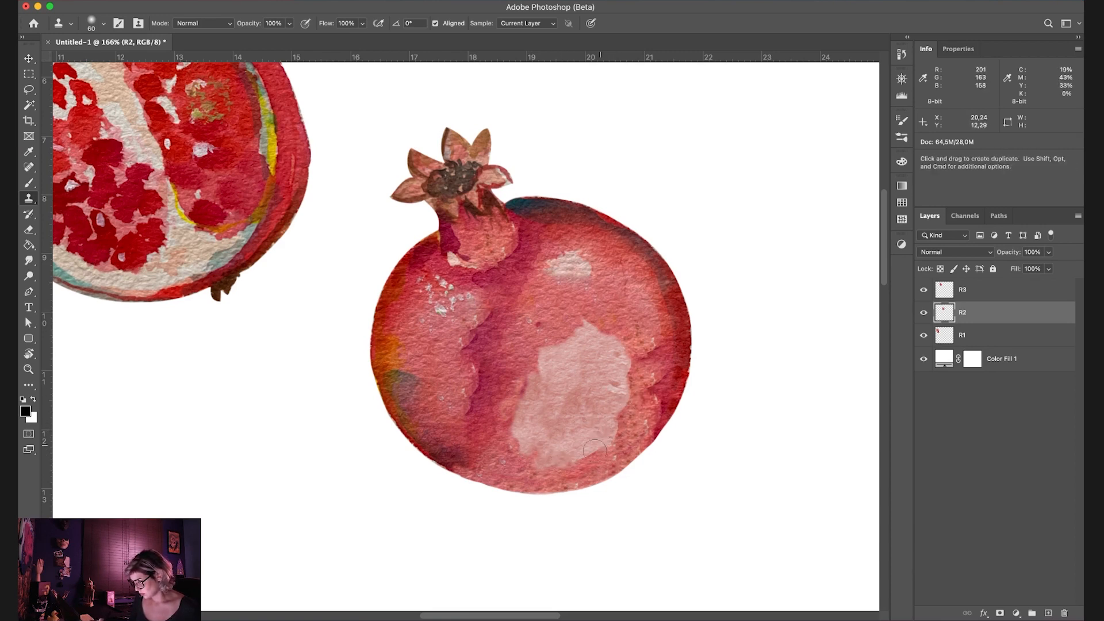
# Step: Move the repaired R2 pomegranate below the R3 half and line the two up beside the original pair
pyautogui.press('z')
pyautogui.moveTo(574, 410); pyautogui.dragTo(520, 411)
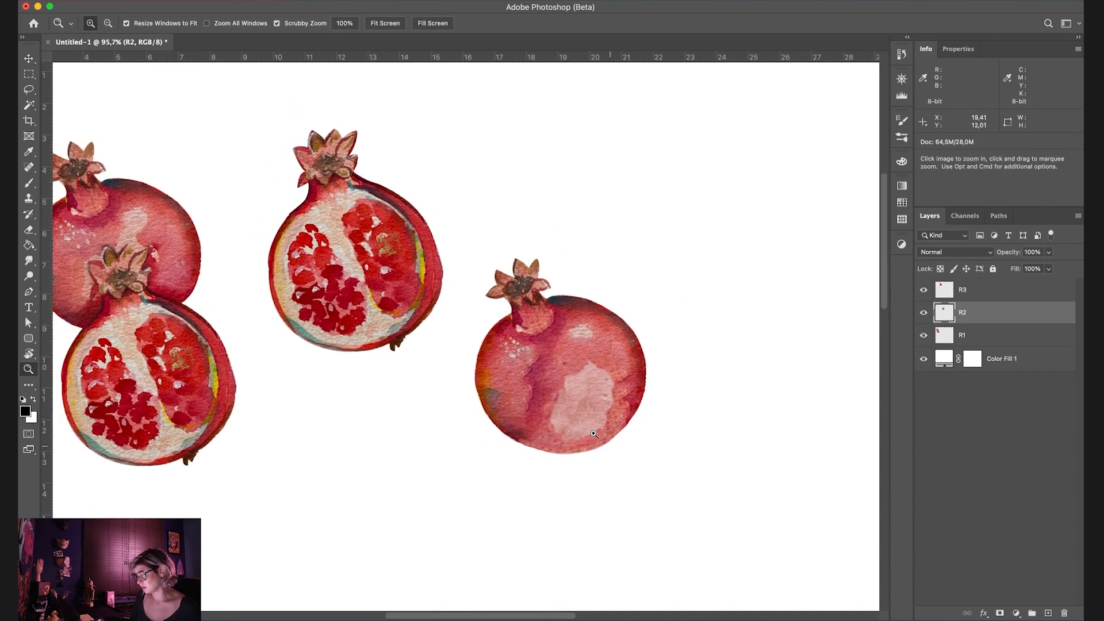
pyautogui.moveTo(681, 336); pyautogui.dragTo(658, 333)
pyautogui.press('v')
pyautogui.moveTo(635, 379); pyautogui.dragTo(496, 445)
pyautogui.moveTo(489, 294); pyautogui.dragTo(495, 276)
pyautogui.moveTo(500, 450); pyautogui.dragTo(500, 450)
pyautogui.moveTo(373, 356); pyautogui.dragTo(357, 356)
pyautogui.moveTo(493, 443); pyautogui.dragTo(486, 443)
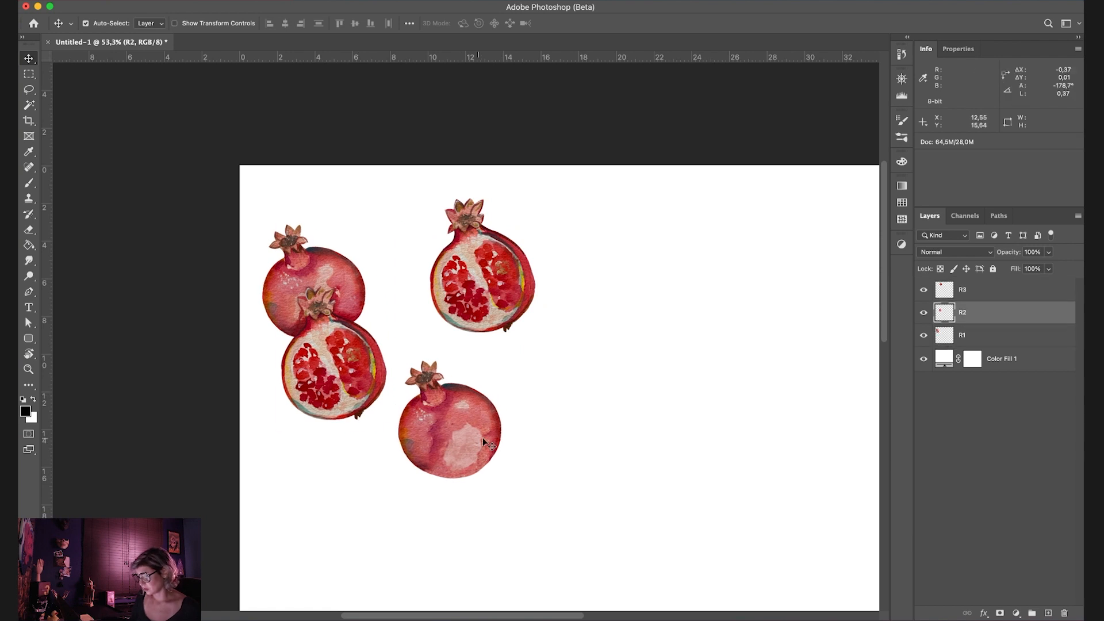
pyautogui.moveTo(494, 276); pyautogui.dragTo(463, 281)
# Step: Choose the Brush tool and pick the preset just below KYLE Ultimate Pencil Hard in the Dry Media Brushes
pyautogui.press('z')
pyautogui.moveTo(369, 367); pyautogui.dragTo(426, 368)
pyautogui.moveTo(471, 362); pyautogui.dragTo(638, 359)
pyautogui.moveTo(727, 356); pyautogui.dragTo(736, 356)
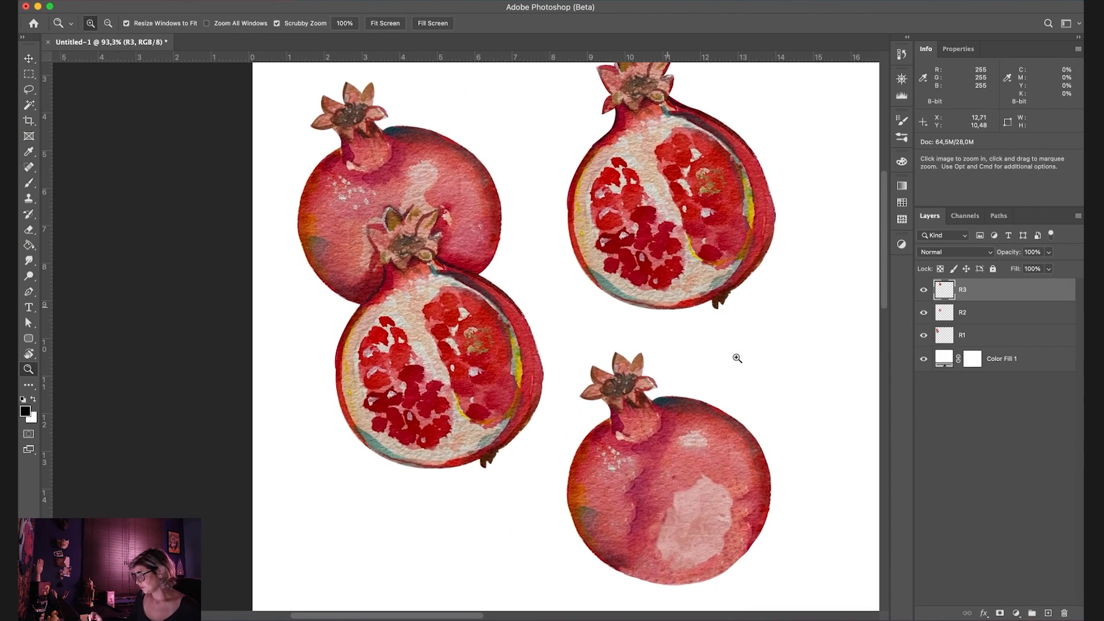
pyautogui.moveTo(655, 412); pyautogui.dragTo(617, 425)
pyautogui.press('b')
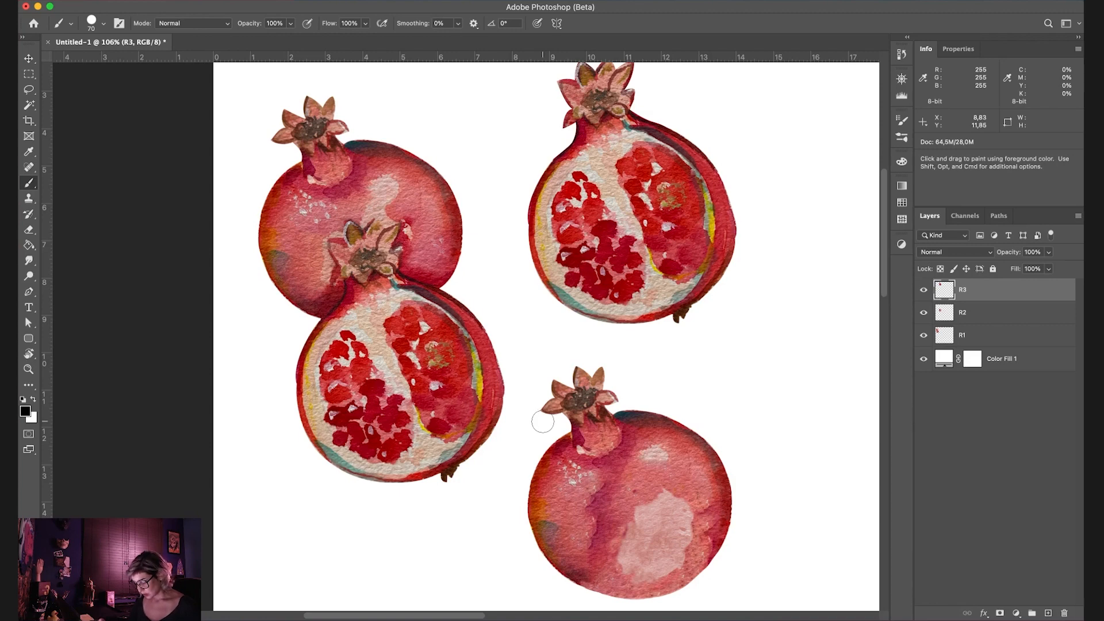
pyautogui.press('F5')
pyautogui.click(708, 138)
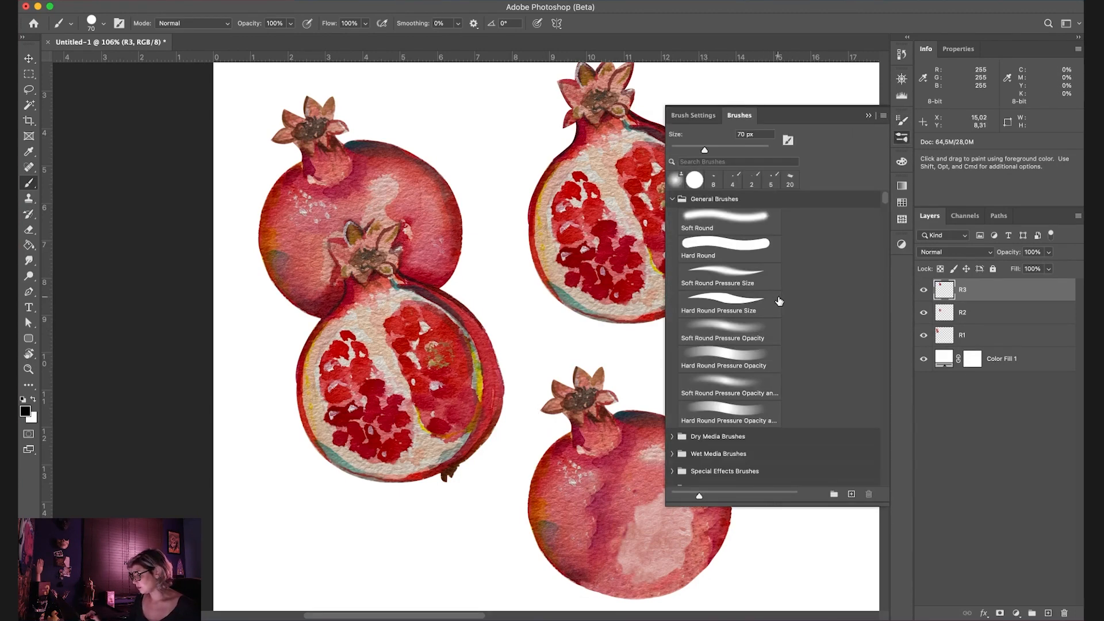
pyautogui.moveTo(883, 197); pyautogui.dragTo(883, 197)
pyautogui.click(684, 435)
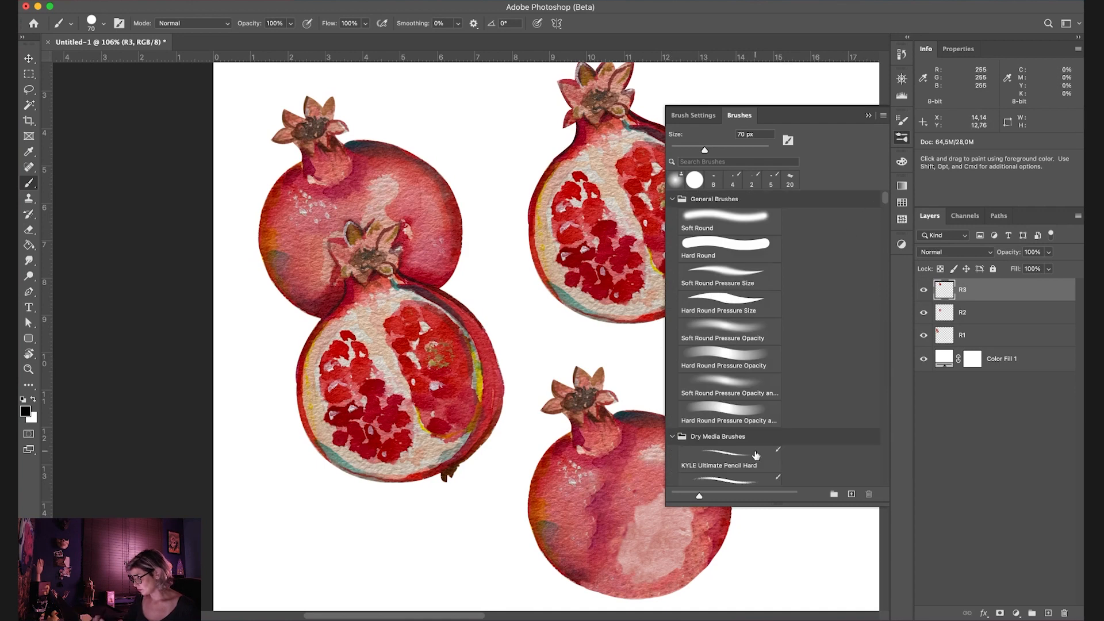
pyautogui.click(748, 481)
pyautogui.click(868, 117)
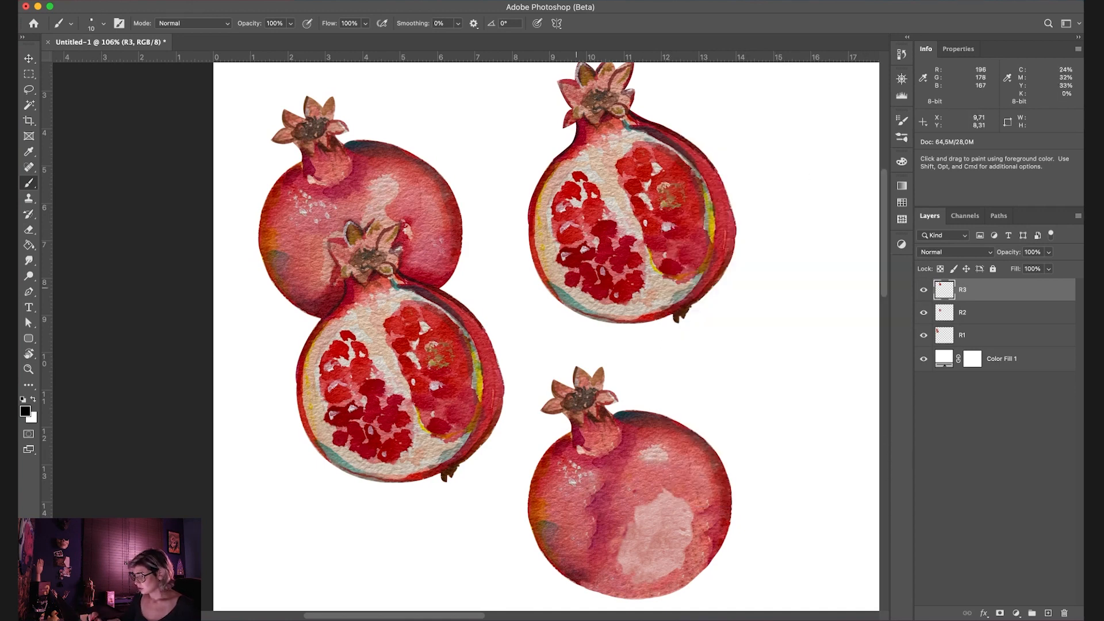
# Step: Move the R1 pair slightly down and paint white highlights on the whole fruit's upper left edge and the front crown
pyautogui.moveTo(425, 219); pyautogui.dragTo(422, 252)
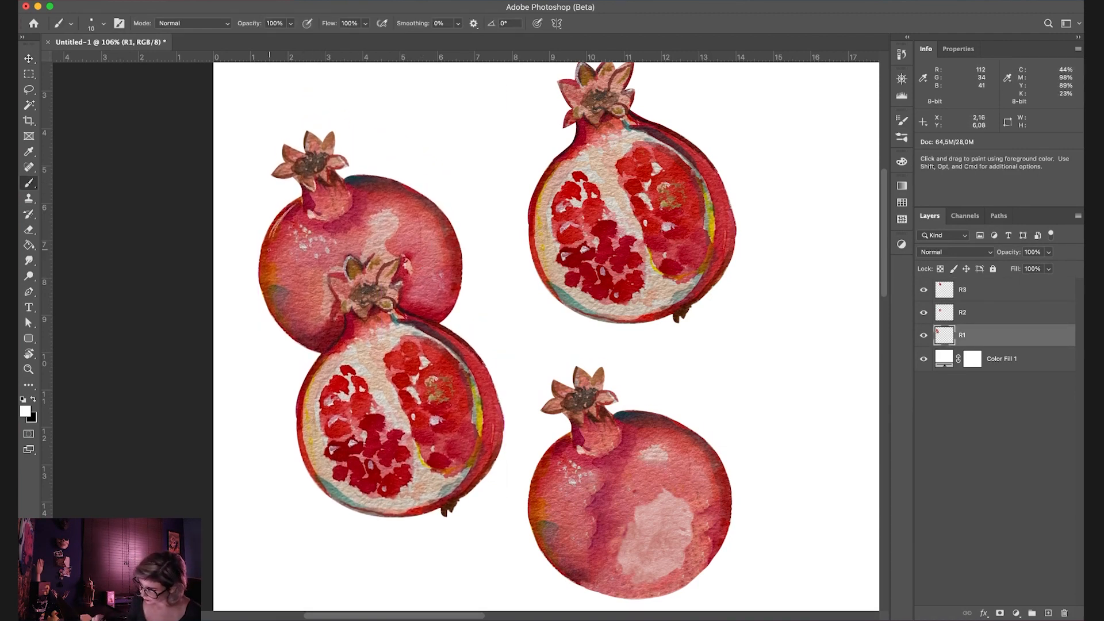
pyautogui.press('super+z')
pyautogui.moveTo(267, 246); pyautogui.dragTo(295, 204)
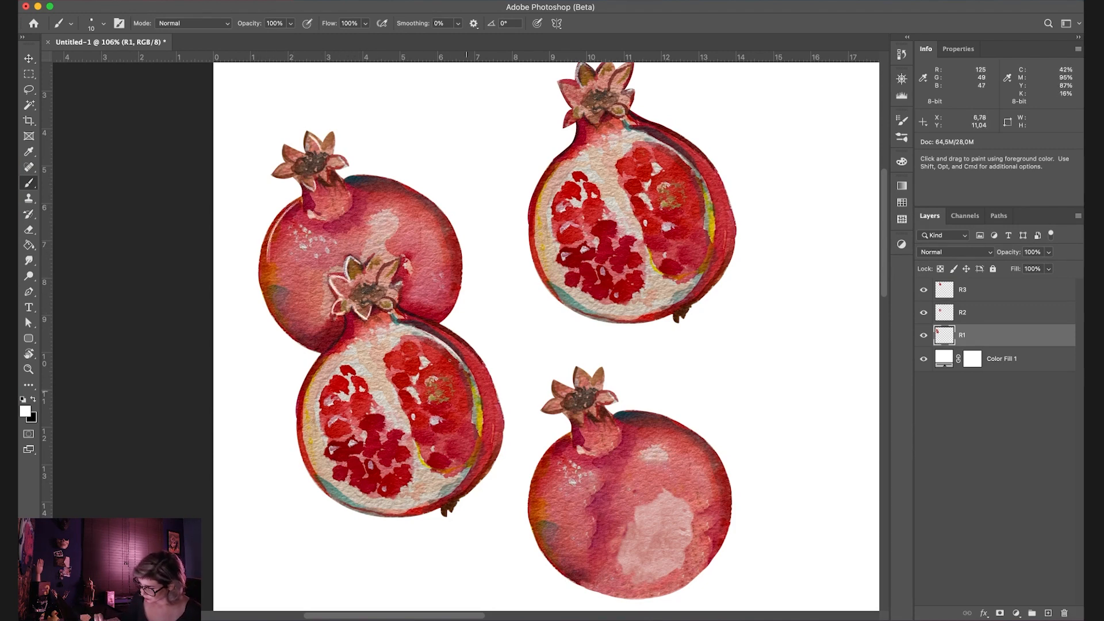
# Step: Paint white highlights along the lower rim of the R1 cut half with a larger brush, then dot its seeds with a smaller one
pyautogui.moveTo(325, 474); pyautogui.dragTo(324, 467)
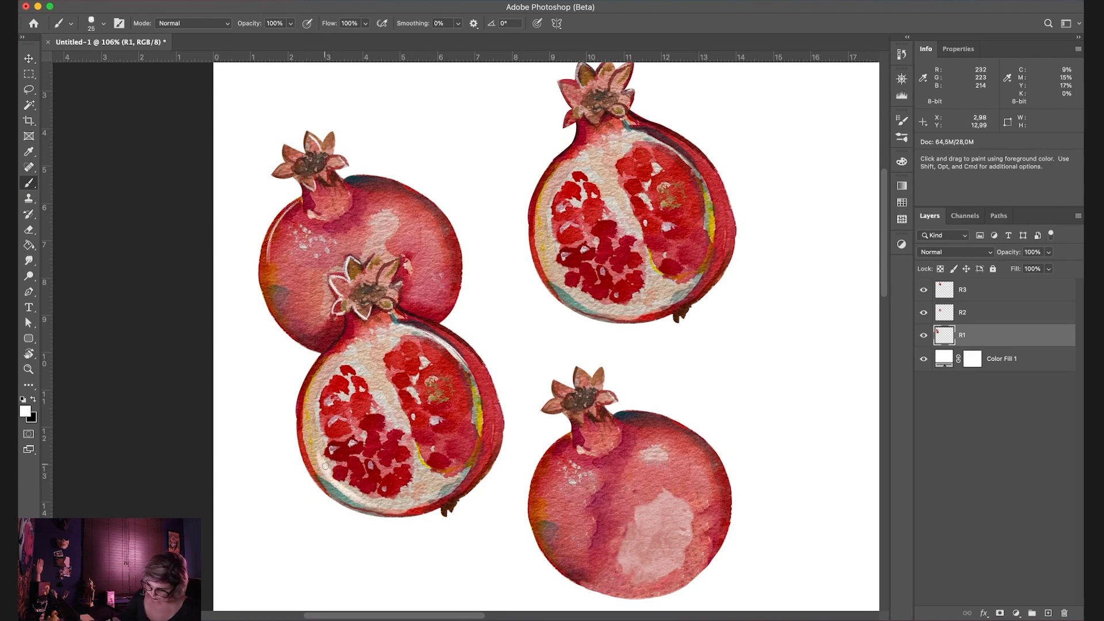
pyautogui.moveTo(377, 501); pyautogui.dragTo(457, 491)
pyautogui.press('[')
pyautogui.press('[')
pyautogui.press('[')
pyautogui.press('[')
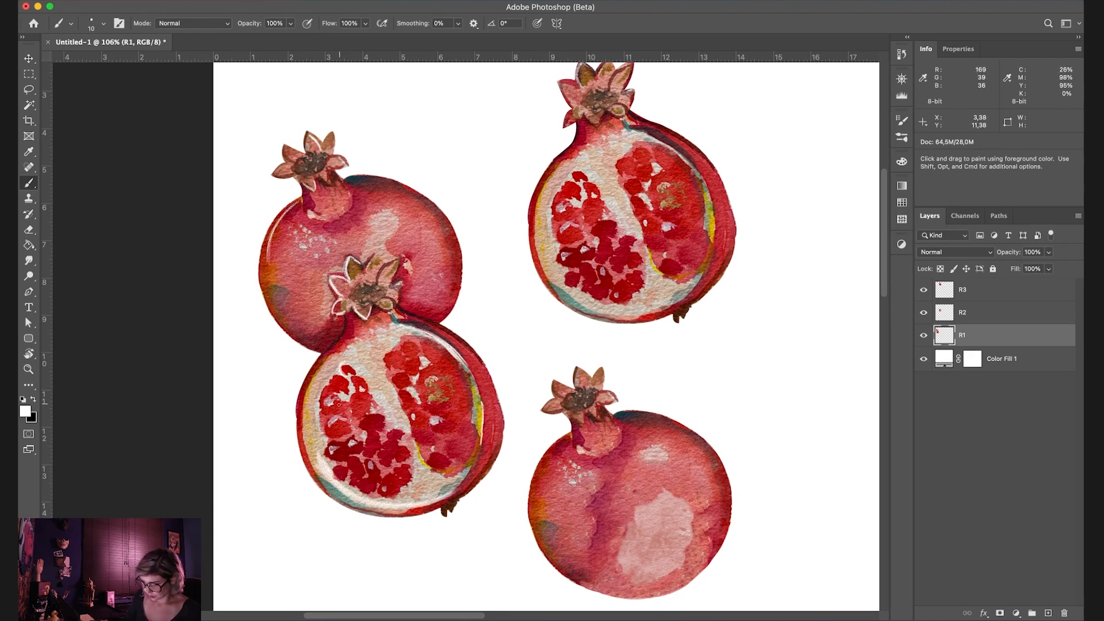
pyautogui.moveTo(375, 420); pyautogui.dragTo(377, 421)
# Step: Select the R2 layer and paint thin white highlights on the whole pomegranate's crown, neck and outer edges
pyautogui.moveTo(650, 523); pyautogui.dragTo(575, 421)
pyautogui.keyDown('super'); pyautogui.click(579, 460); pyautogui.keyUp('super')
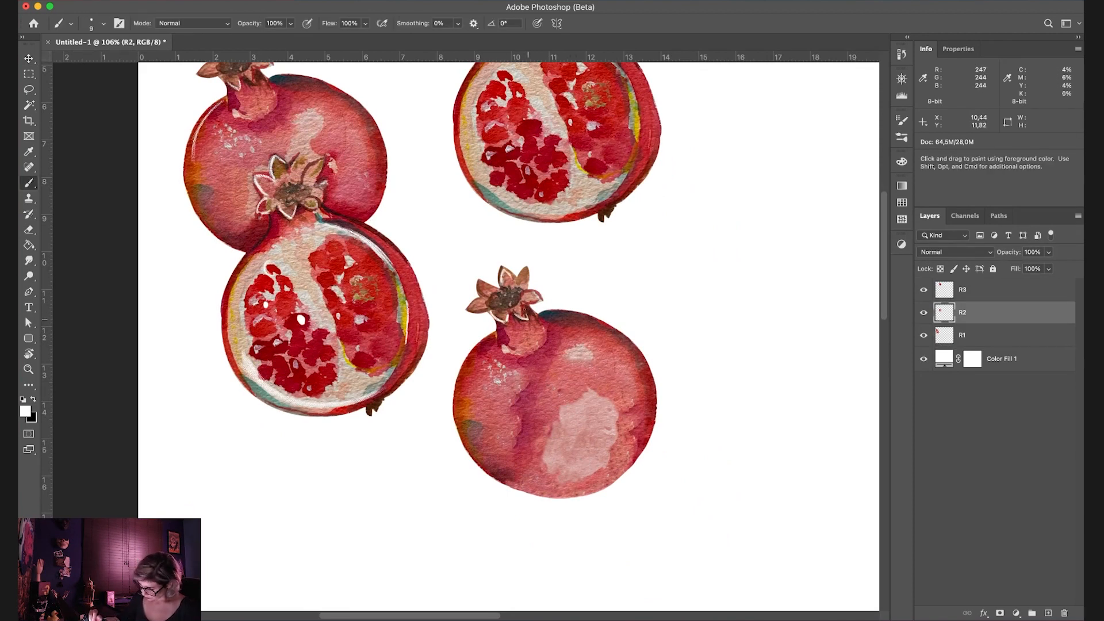
pyautogui.moveTo(490, 341)
pyautogui.mouseDown()
pyautogui.moveTo(462, 418)
pyautogui.moveTo(470, 430)
pyautogui.mouseUp()
pyautogui.moveTo(619, 470); pyautogui.dragTo(635, 451)
# Step: Enlarge the brush and paint broader white highlights over the R2 pomegranate's upper light spot and pale lower patch
pyautogui.press(']')
pyautogui.press(']')
pyautogui.press(']')
pyautogui.press(']')
pyautogui.press(']')
pyautogui.press(']')
pyautogui.press(']')
pyautogui.press(']')
pyautogui.moveTo(585, 358); pyautogui.dragTo(584, 366)
pyautogui.moveTo(607, 411); pyautogui.dragTo(605, 446)
# Step: Set the brush size to 10 and paint a white highlight along the upper right rim of the separate half pomegranate
pyautogui.press('z')
pyautogui.moveTo(503, 498); pyautogui.dragTo(454, 498)
pyautogui.press('super+1')
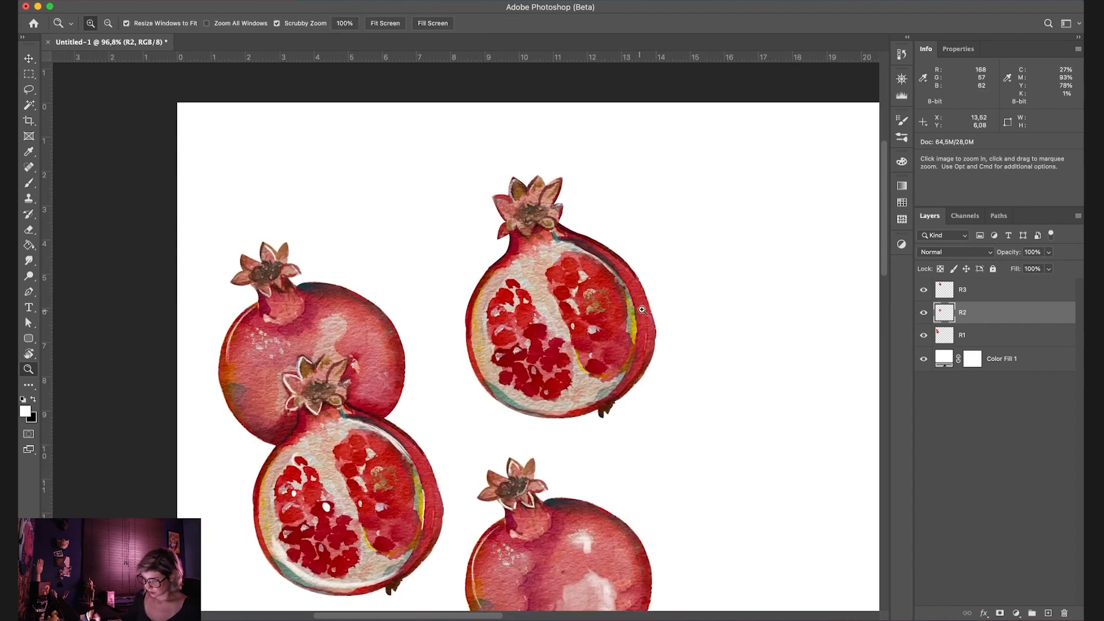
pyautogui.press('b')
pyautogui.scroll(2, 520, 426)
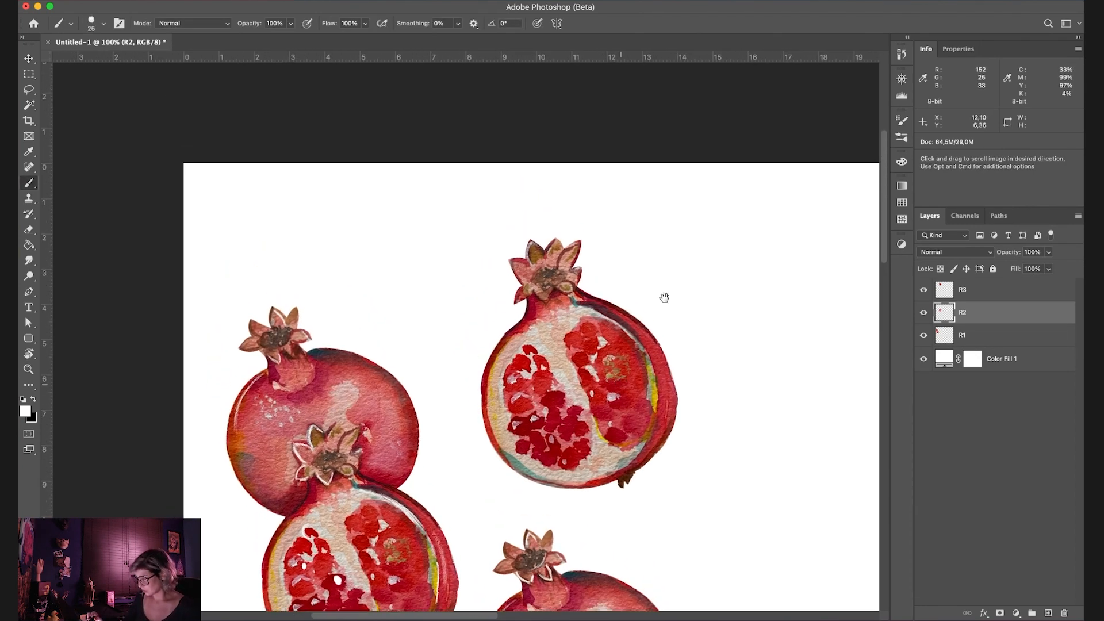
pyautogui.press(']')
pyautogui.press('[')
pyautogui.press('[')
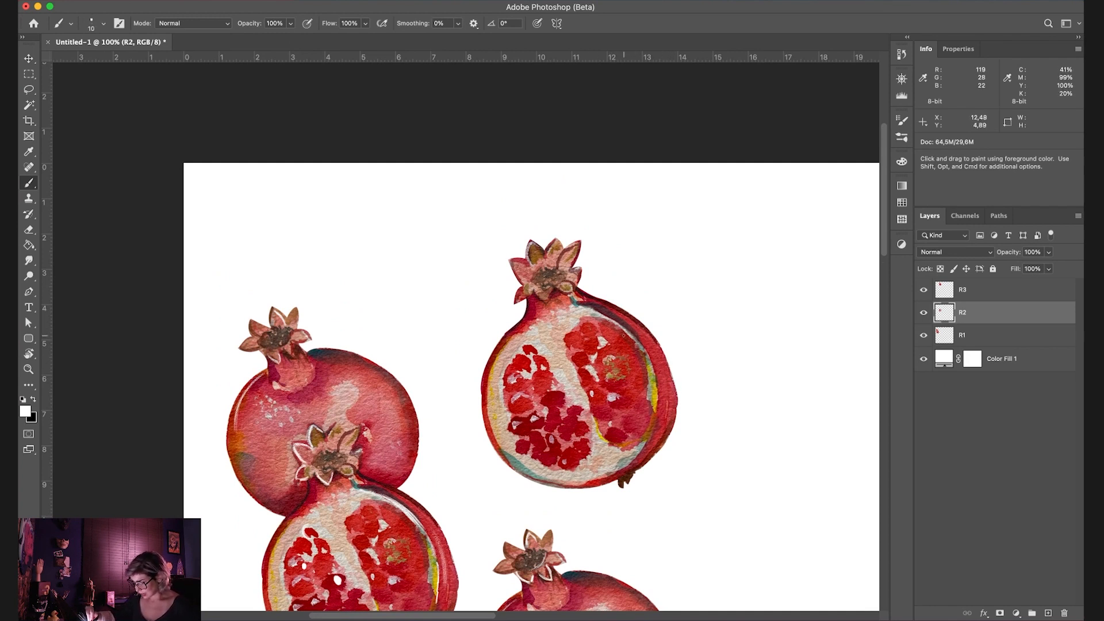
# Step: Hide the R3 layer and toggle the Color Fill 1 background to check the painted white strokes against transparency
pyautogui.click(923, 290)
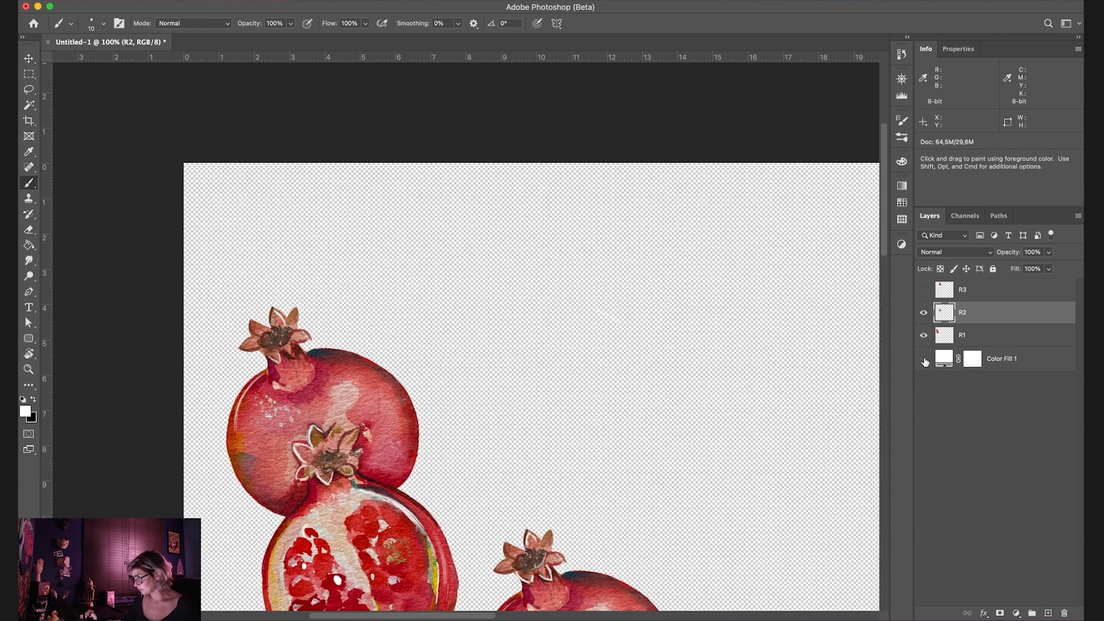
pyautogui.click(923, 359)
pyautogui.click(923, 359)
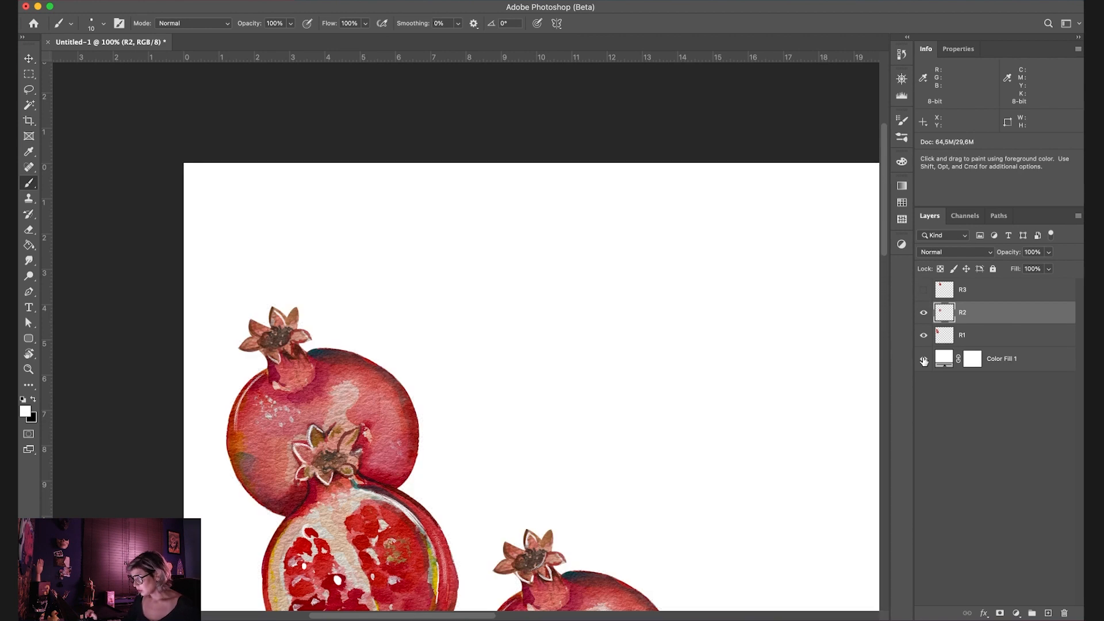
pyautogui.click(924, 360)
pyautogui.click(923, 360)
pyautogui.click(922, 362)
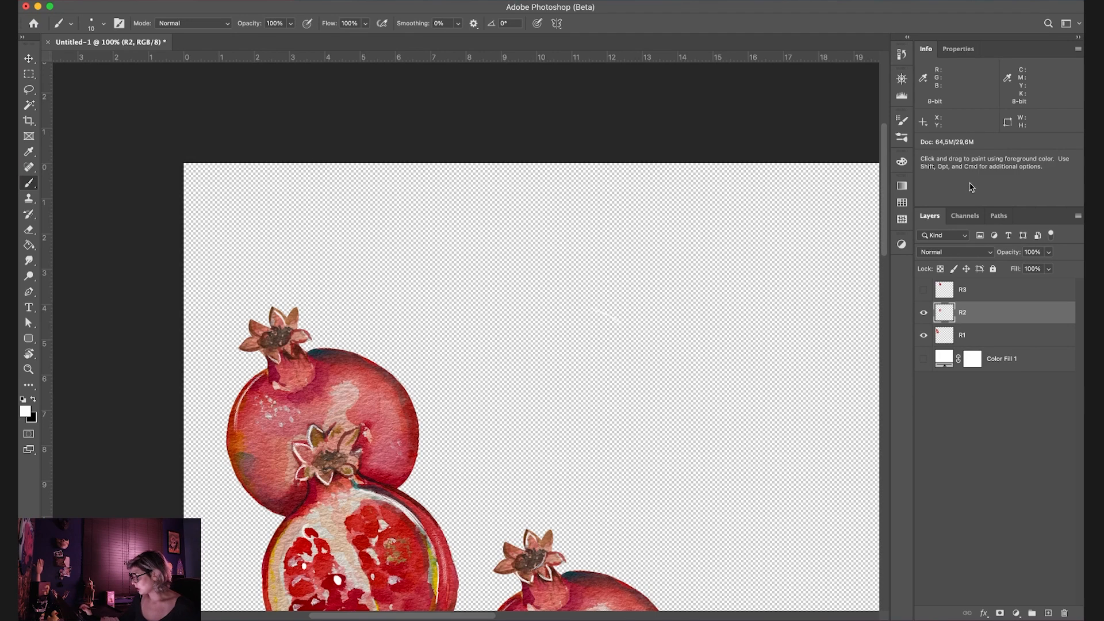
# Step: Step back in the history to before the rim highlight painted on the R2 layer, and check the result against transparency
pyautogui.click(901, 55)
pyautogui.click(820, 326)
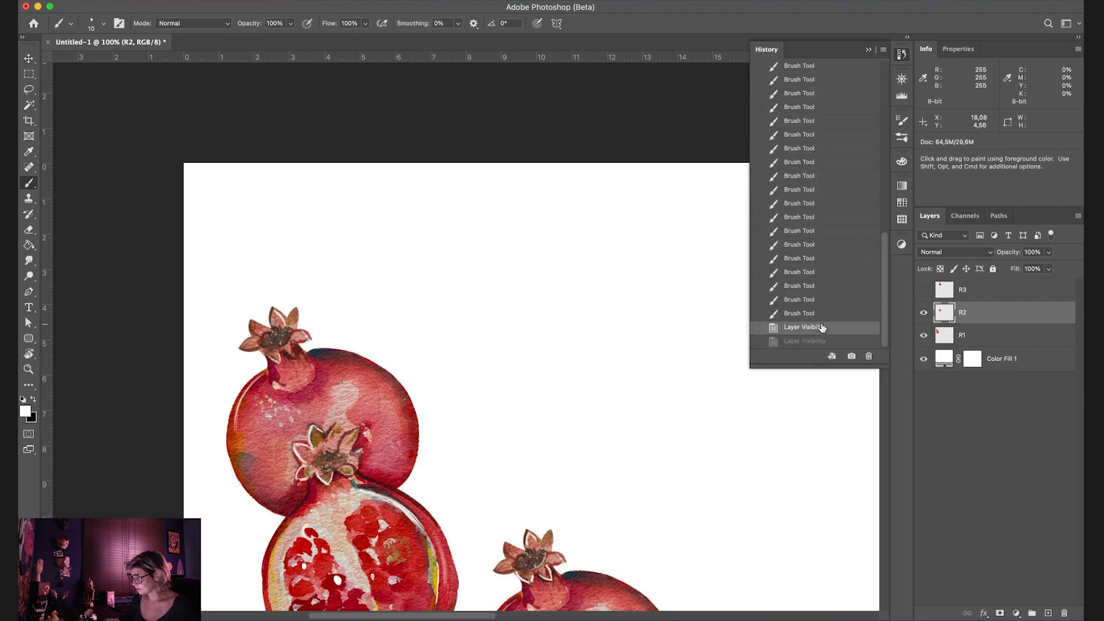
pyautogui.click(823, 314)
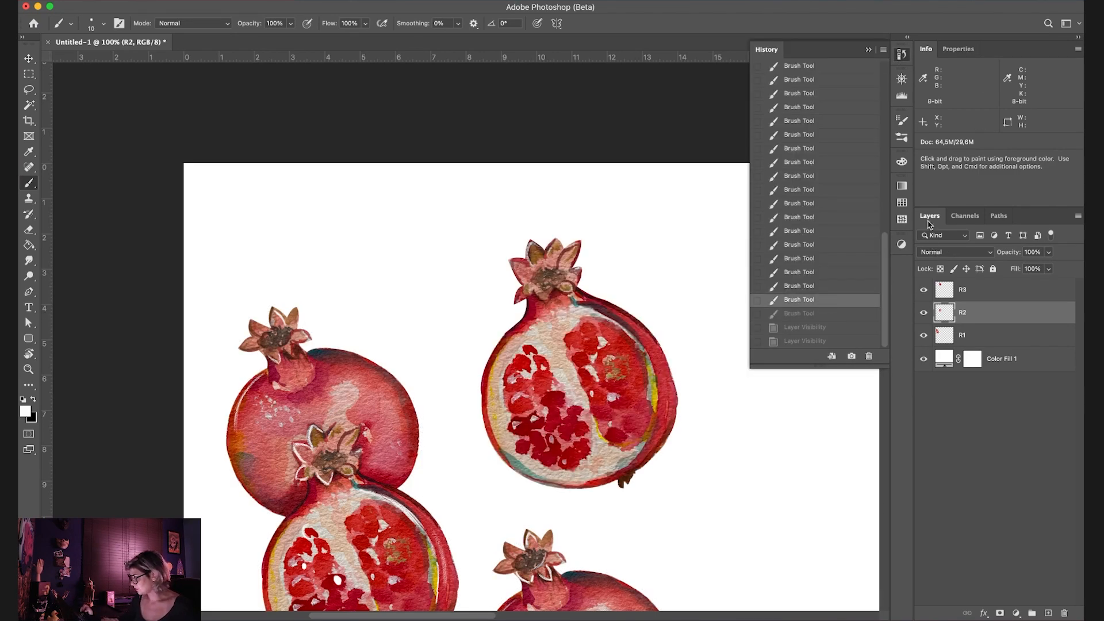
pyautogui.click(869, 50)
pyautogui.click(923, 359)
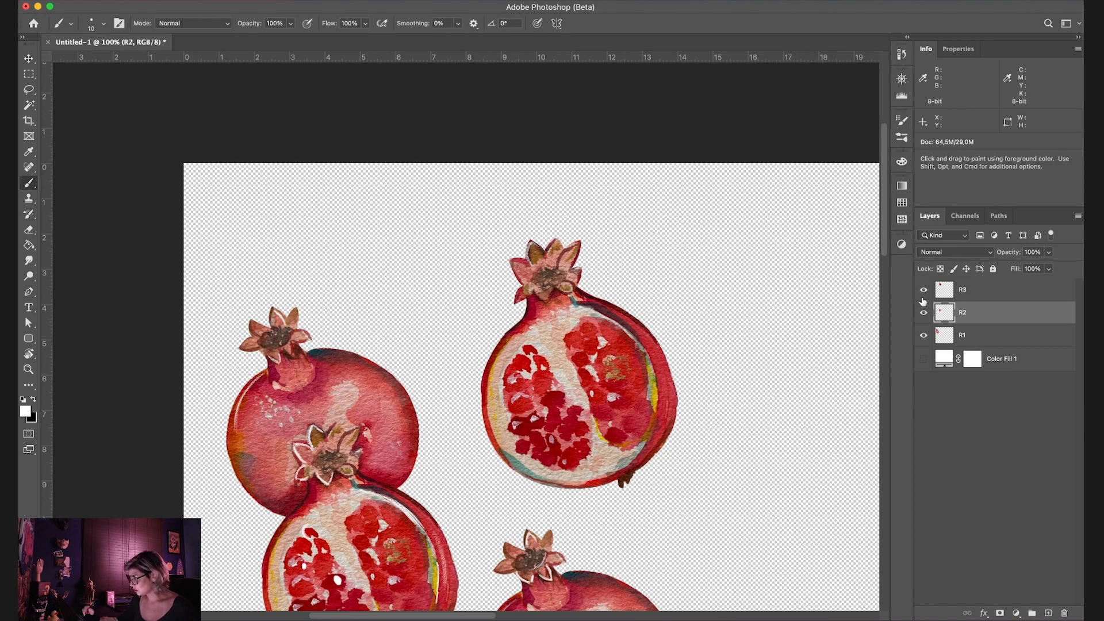
pyautogui.click(923, 289)
pyautogui.click(923, 290)
pyautogui.click(924, 358)
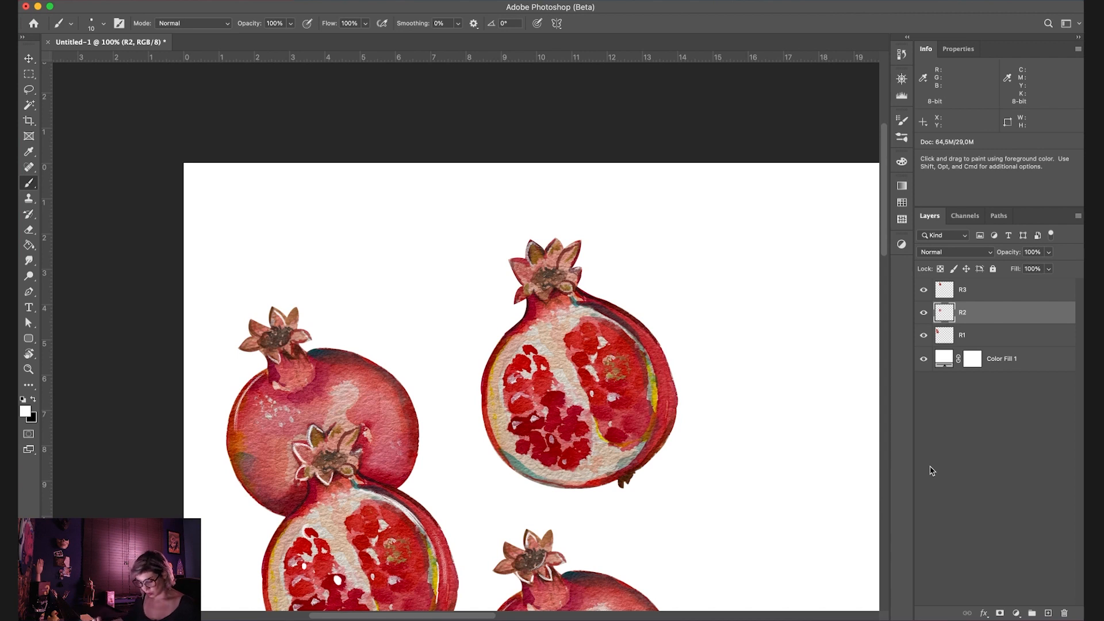
# Step: Select the R3 layer and paint white highlight dots on the half pomegranate's seeds and thin highlights on its crown
pyautogui.click(923, 313)
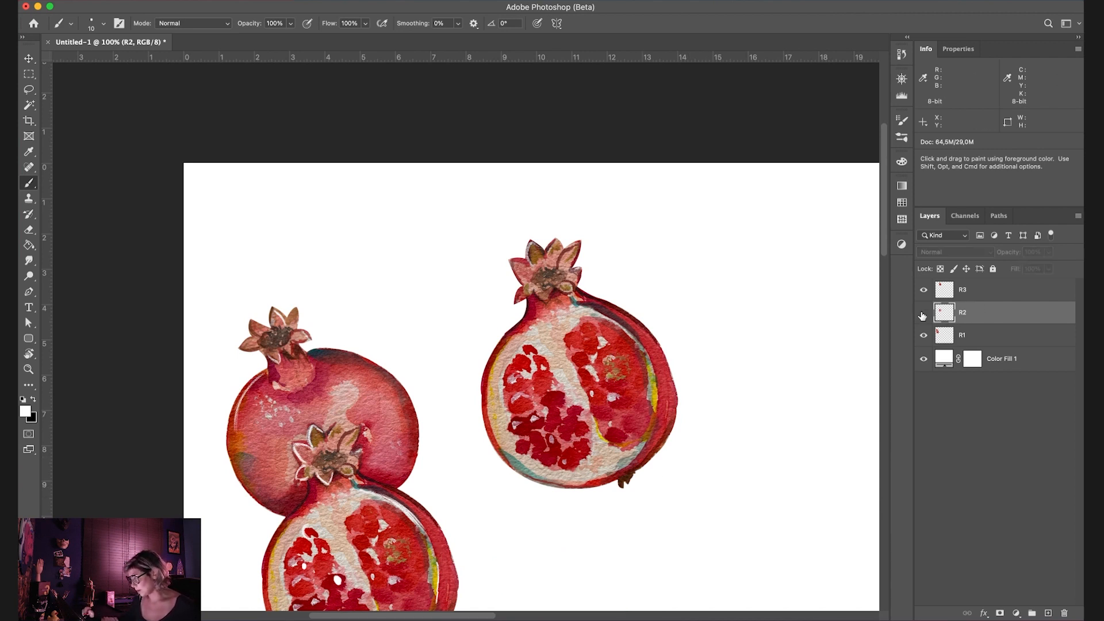
pyautogui.click(922, 313)
pyautogui.click(965, 294)
pyautogui.click(922, 291)
pyautogui.click(923, 290)
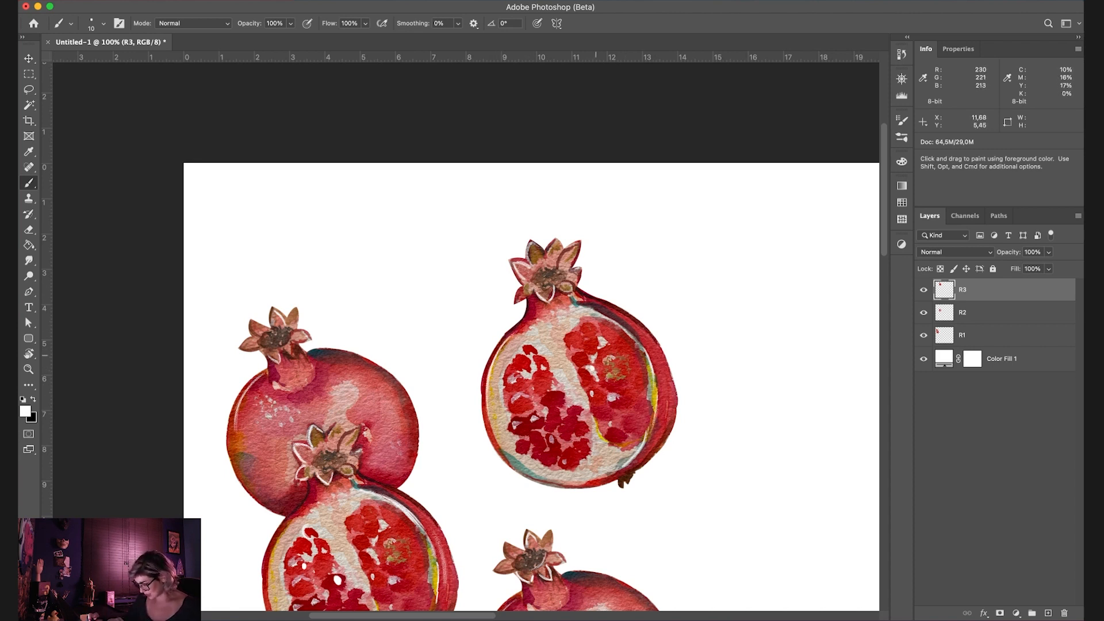
pyautogui.press(']')
pyautogui.press(']')
pyautogui.click(522, 373)
pyautogui.click(588, 327)
pyautogui.press('[')
pyautogui.press('[')
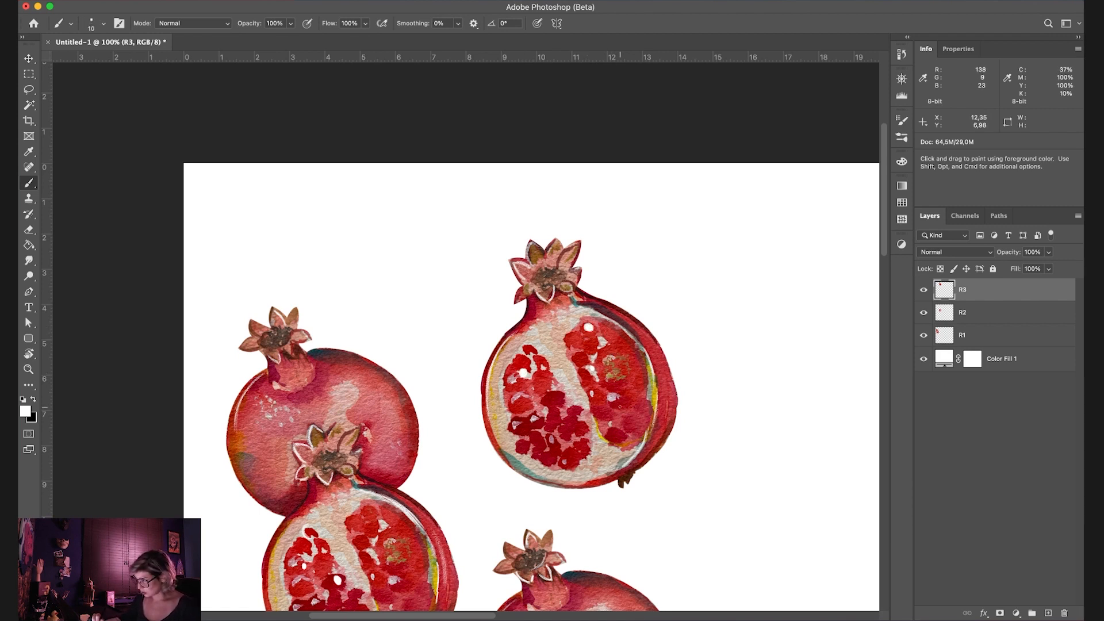
pyautogui.click(623, 435)
pyautogui.click(565, 462)
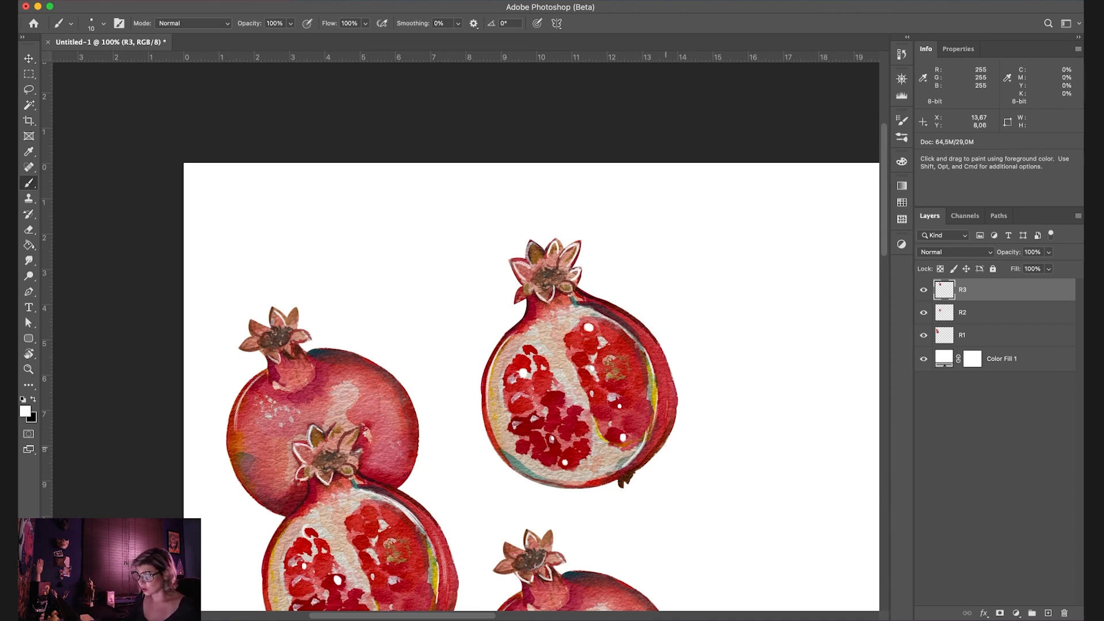
# Step: Try white highlights along the upper whole pomegranate's outer edge on the R3 layer, and erase them with a lasso selection
pyautogui.moveTo(410, 448)
pyautogui.mouseDown()
pyautogui.moveTo(409, 414)
pyautogui.moveTo(410, 457)
pyautogui.mouseUp()
pyautogui.moveTo(393, 382)
pyautogui.mouseDown()
pyautogui.moveTo(412, 418)
pyautogui.moveTo(404, 475)
pyautogui.mouseUp()
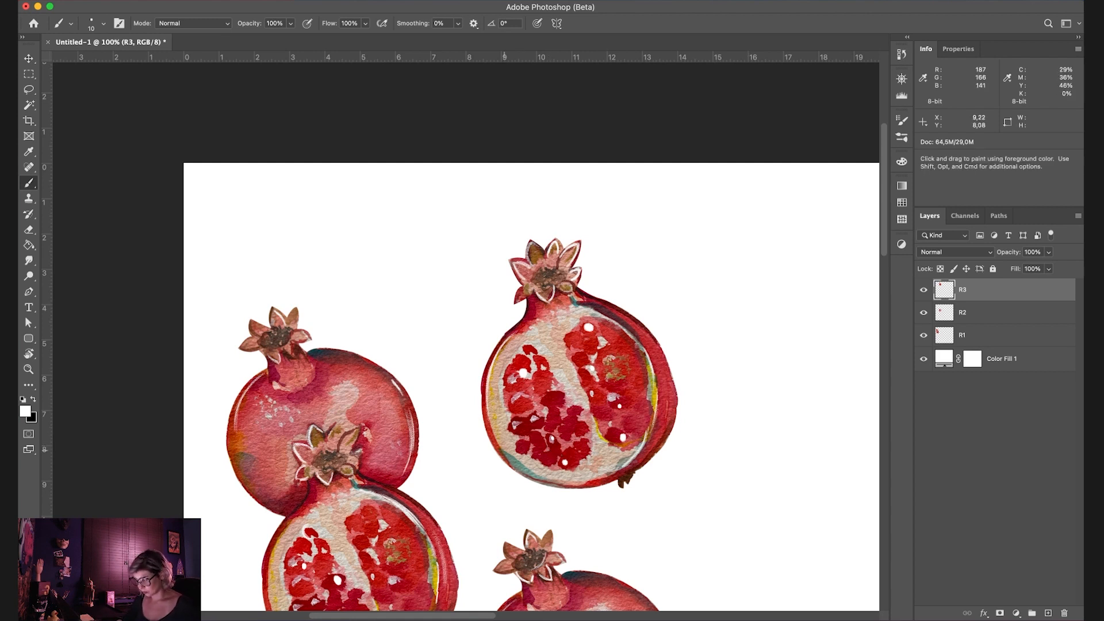
pyautogui.click(922, 291)
pyautogui.click(922, 289)
pyautogui.press('l')
pyautogui.moveTo(433, 434)
pyautogui.mouseDown()
pyautogui.moveTo(376, 403)
pyautogui.moveTo(426, 480)
pyautogui.mouseUp()
pyautogui.press('Delete')
pyautogui.press('super+d')
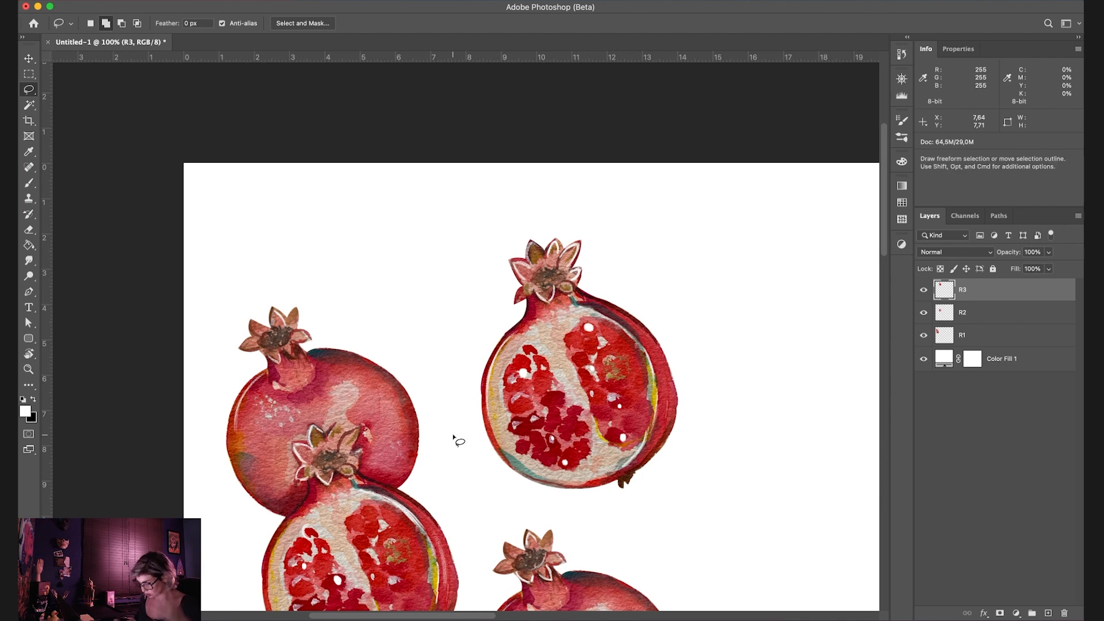
# Step: Select the R1 layer and paint thin white highlights along the right edge of its whole pomegranate
pyautogui.click(974, 335)
pyautogui.click(923, 335)
pyautogui.click(923, 336)
pyautogui.press('b')
pyautogui.moveTo(412, 453); pyautogui.dragTo(407, 471)
pyautogui.moveTo(412, 416); pyautogui.dragTo(411, 461)
pyautogui.moveTo(381, 371); pyautogui.dragTo(403, 394)
pyautogui.moveTo(411, 457); pyautogui.dragTo(413, 442)
pyautogui.moveTo(672, 390); pyautogui.dragTo(661, 436)
# Step: Hide R3 and the background, shift the R1 artwork slightly left, and delete its stray white stroke with a lasso selection
pyautogui.click(924, 312)
pyautogui.click(924, 312)
pyautogui.click(924, 289)
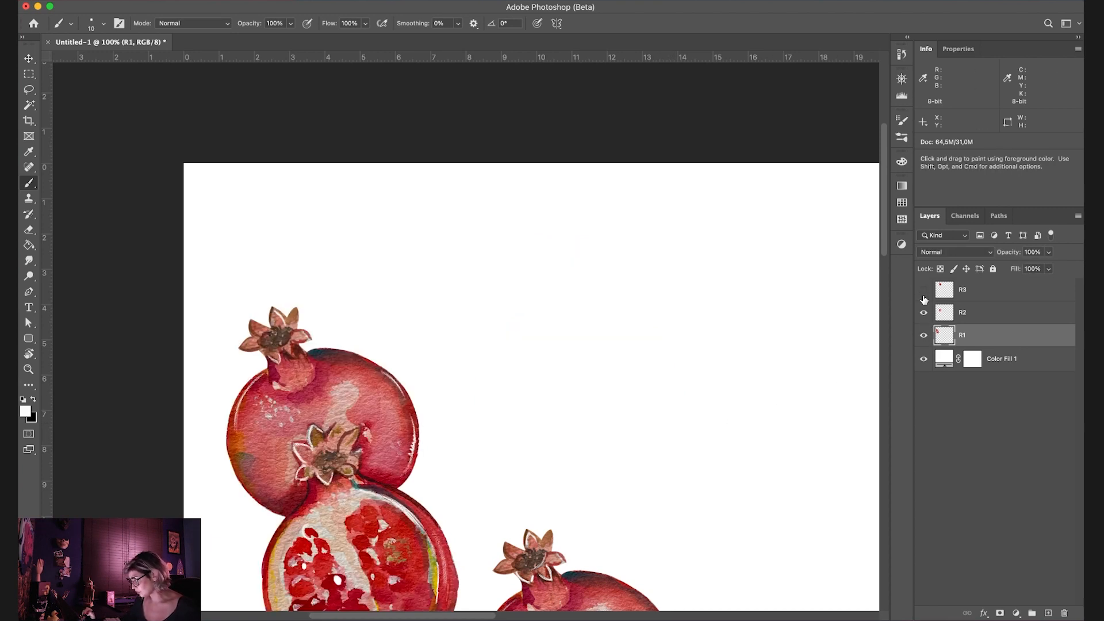
pyautogui.click(923, 358)
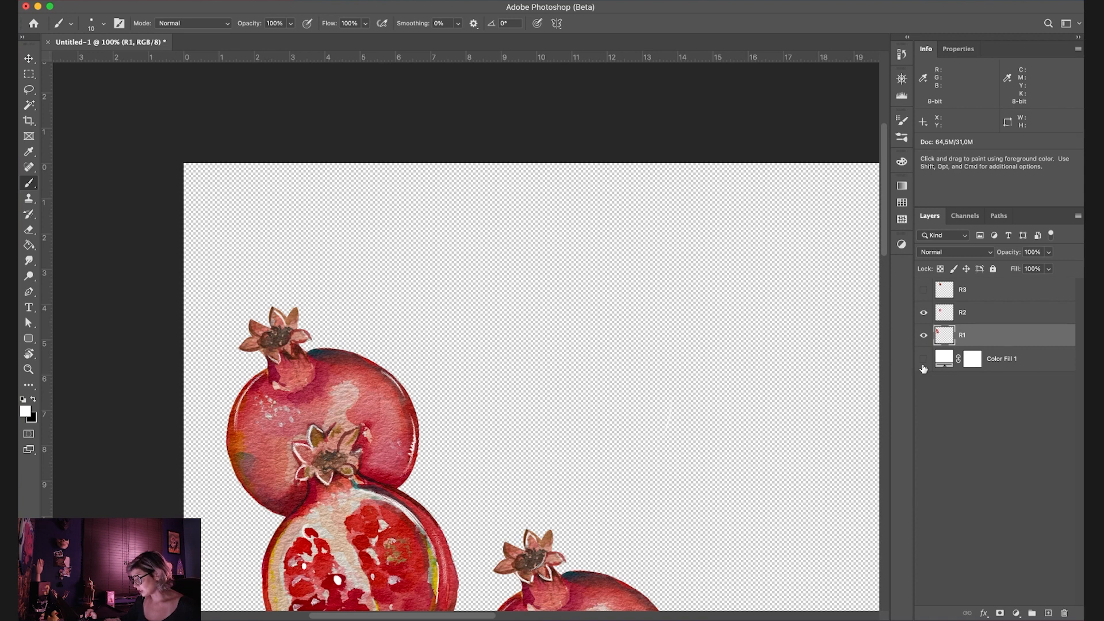
pyautogui.press('v')
pyautogui.moveTo(397, 440); pyautogui.dragTo(373, 443)
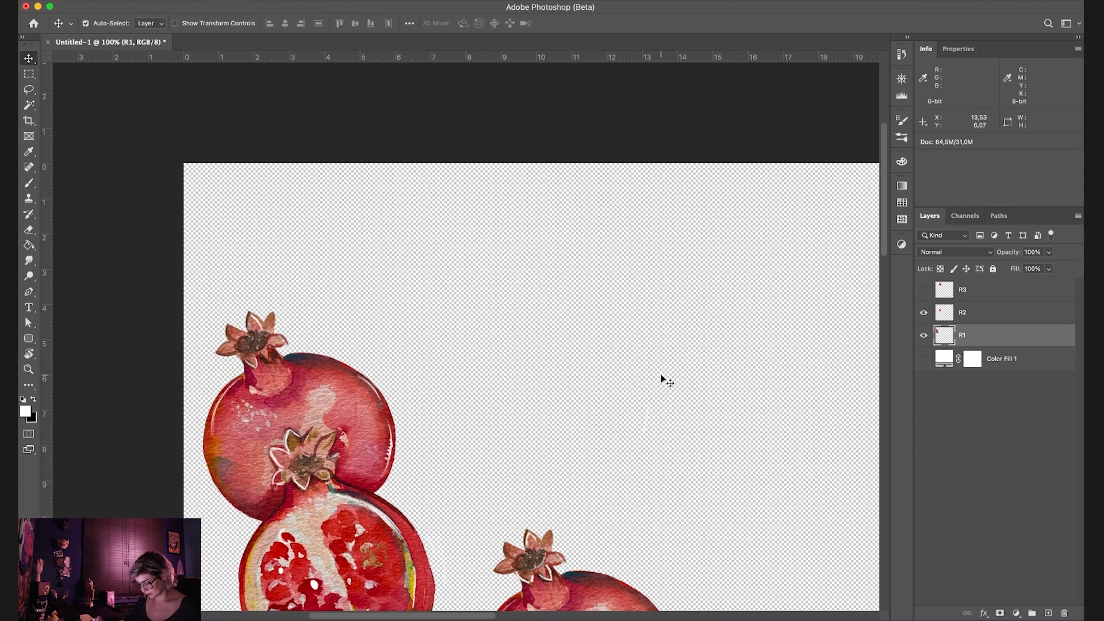
pyautogui.press('l')
pyautogui.moveTo(689, 467)
pyautogui.mouseDown()
pyautogui.moveTo(672, 524)
pyautogui.moveTo(702, 517)
pyautogui.mouseUp()
pyautogui.press('BackSpace')
pyautogui.press('super+d')
# Step: Show R3 and the background again and arrange the three pomegranate elements in a column along the canvas's left edge
pyautogui.click(923, 290)
pyautogui.click(923, 358)
pyautogui.press('v')
pyautogui.scroll(-3, 633, 407)
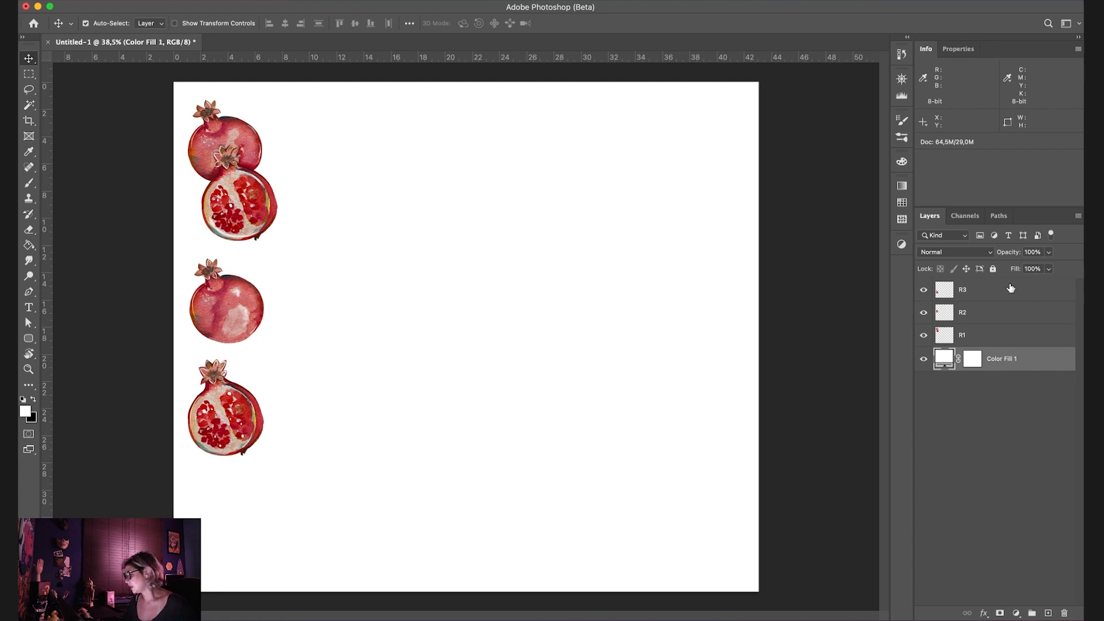
# Step: Save the document on the desktop as Arte 01 in Photoshop format with layers and maximized compatibility
pyautogui.press('super')
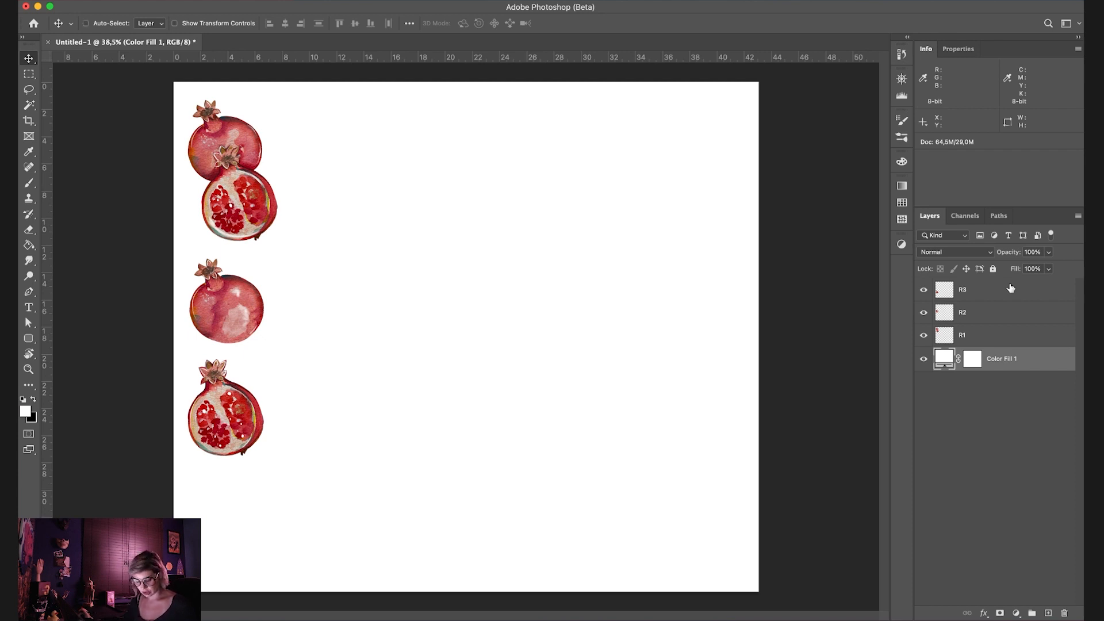
pyautogui.press('super+shift+s')
pyautogui.press('Escape')
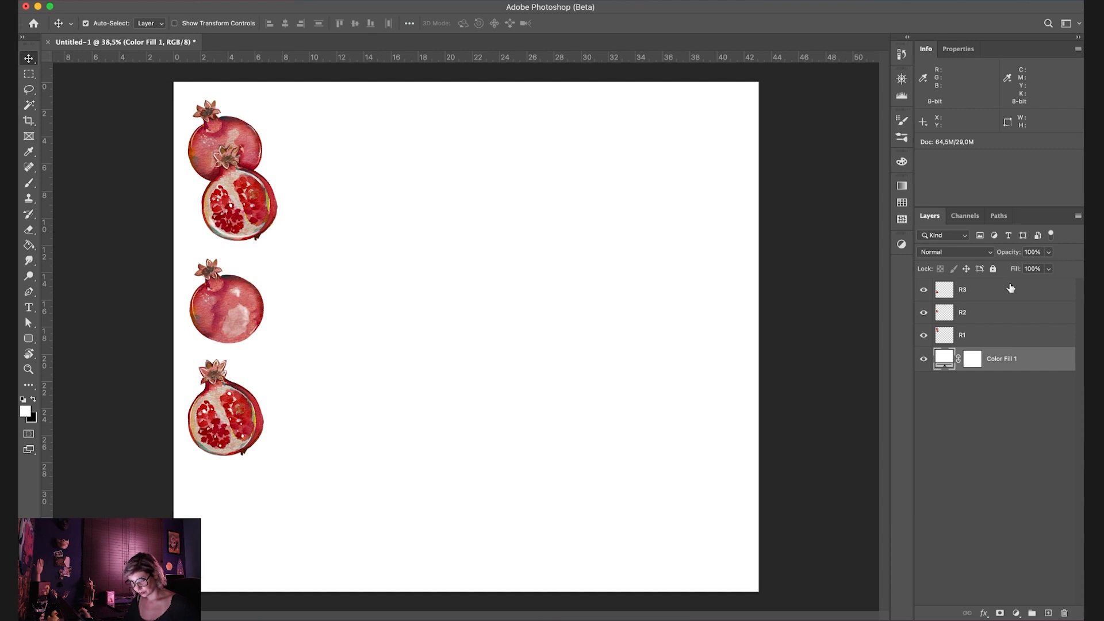
pyautogui.press('super+shift+s')
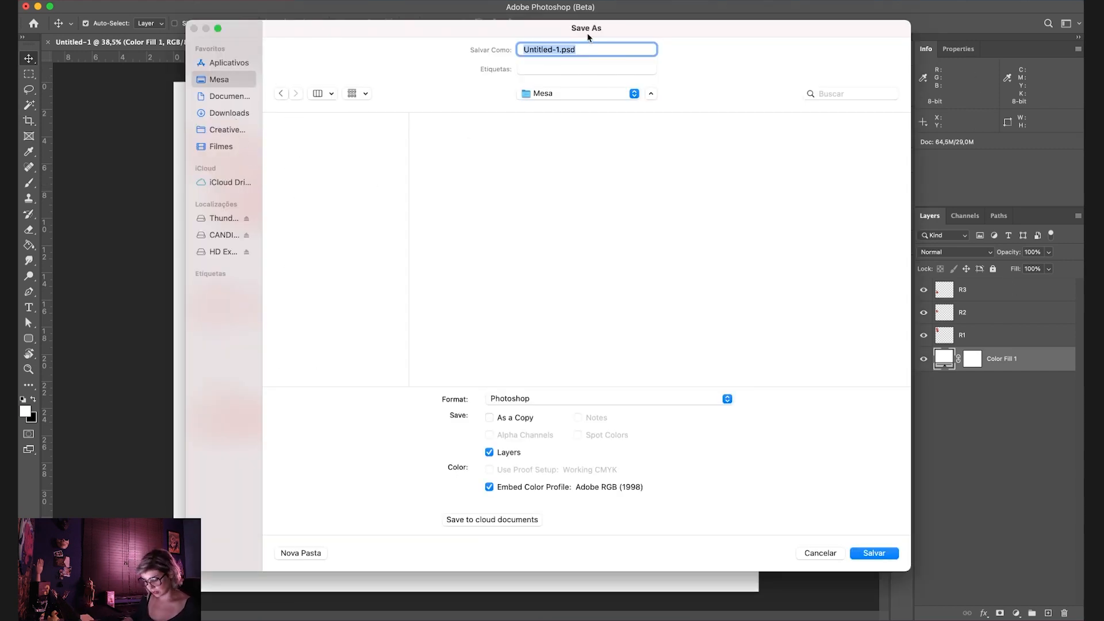
pyautogui.write('Arte 01')
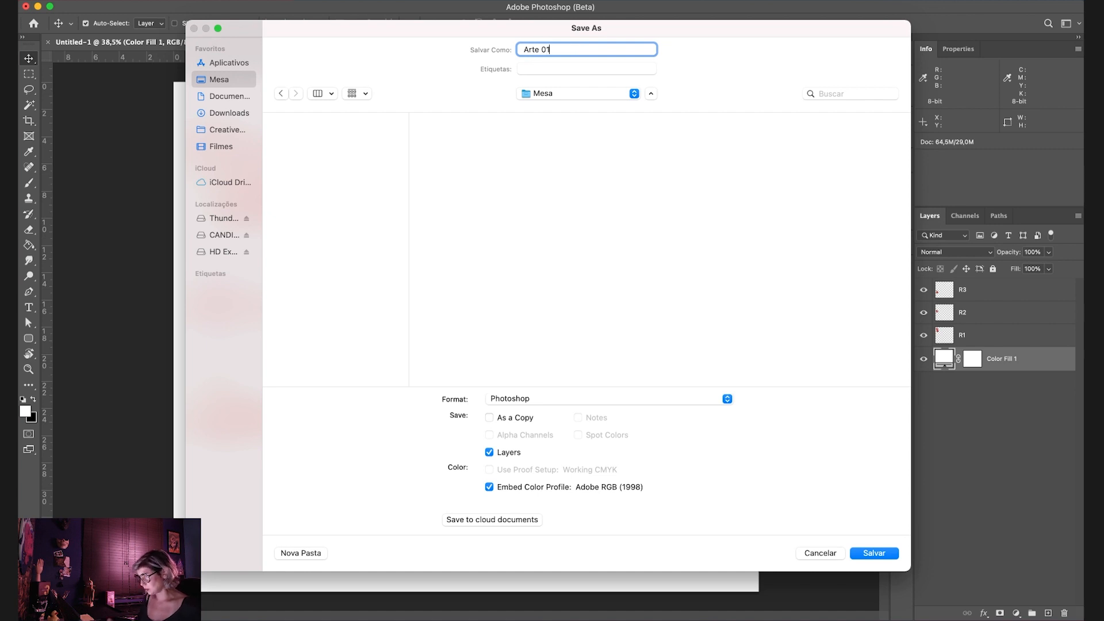
pyautogui.click(875, 553)
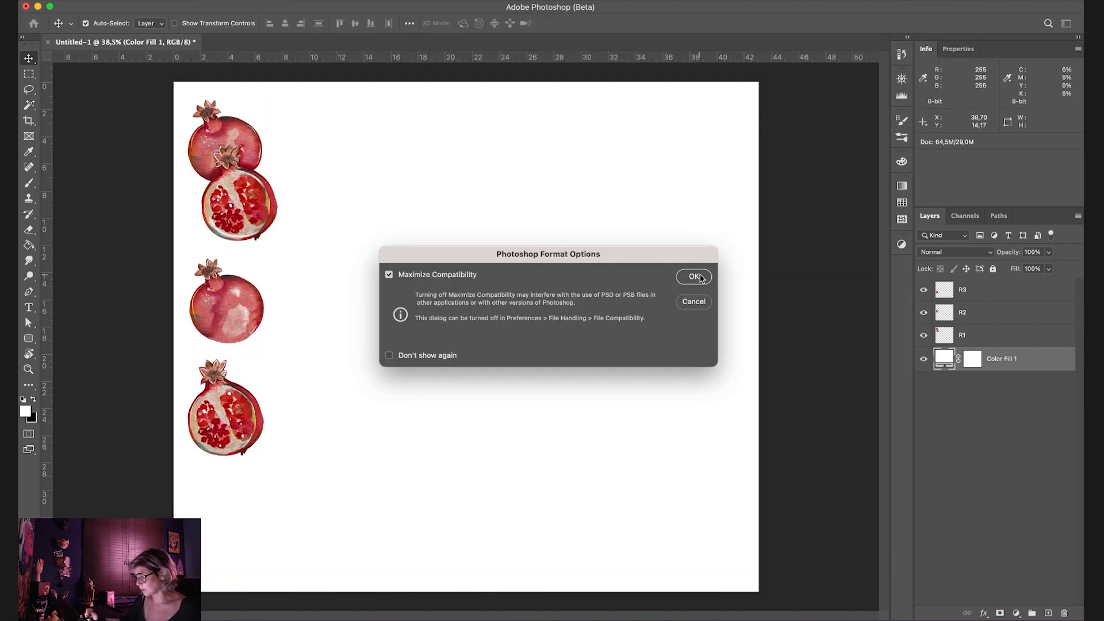
pyautogui.click(695, 277)
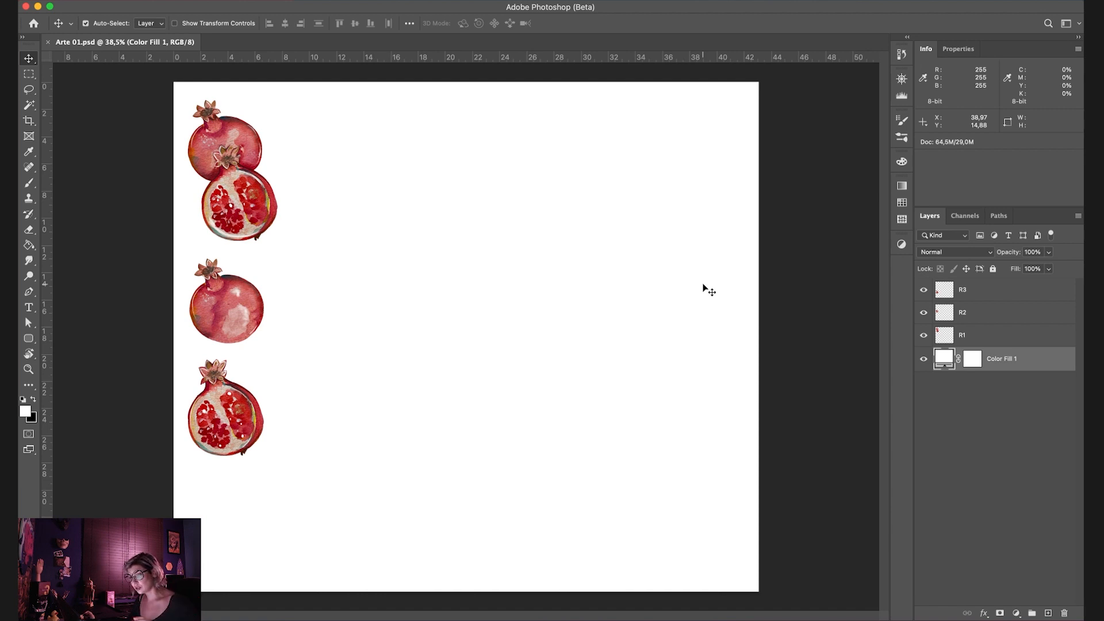
# Step: Change the Color Fill 1 background to a light cream, RGB 254, 242, 218
pyautogui.press('x')
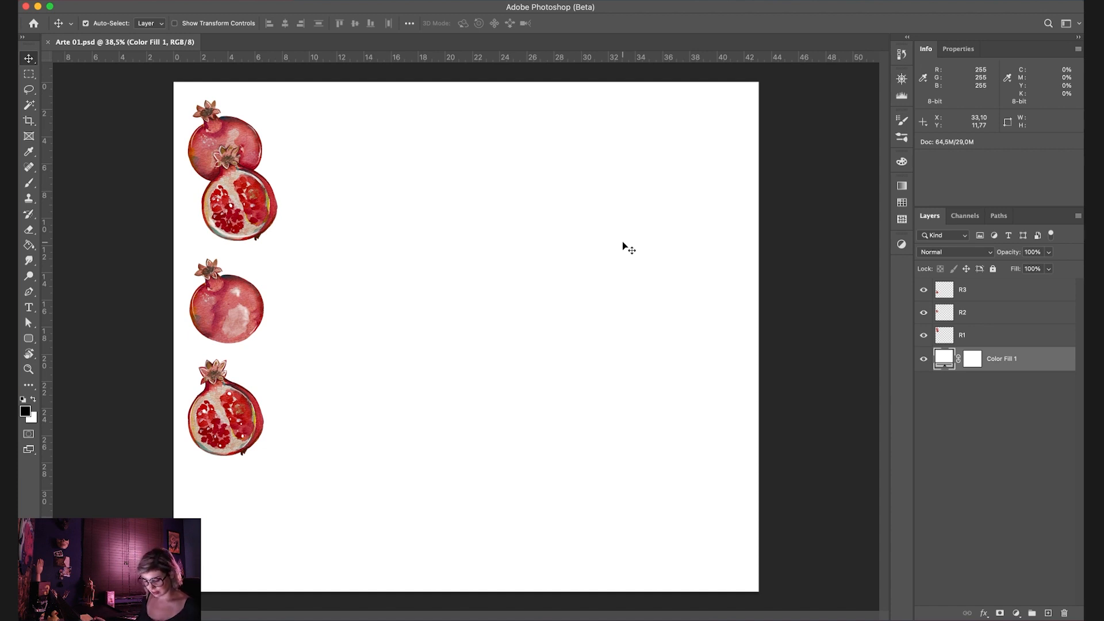
pyautogui.press('z')
pyautogui.moveTo(710, 330); pyautogui.dragTo(701, 337)
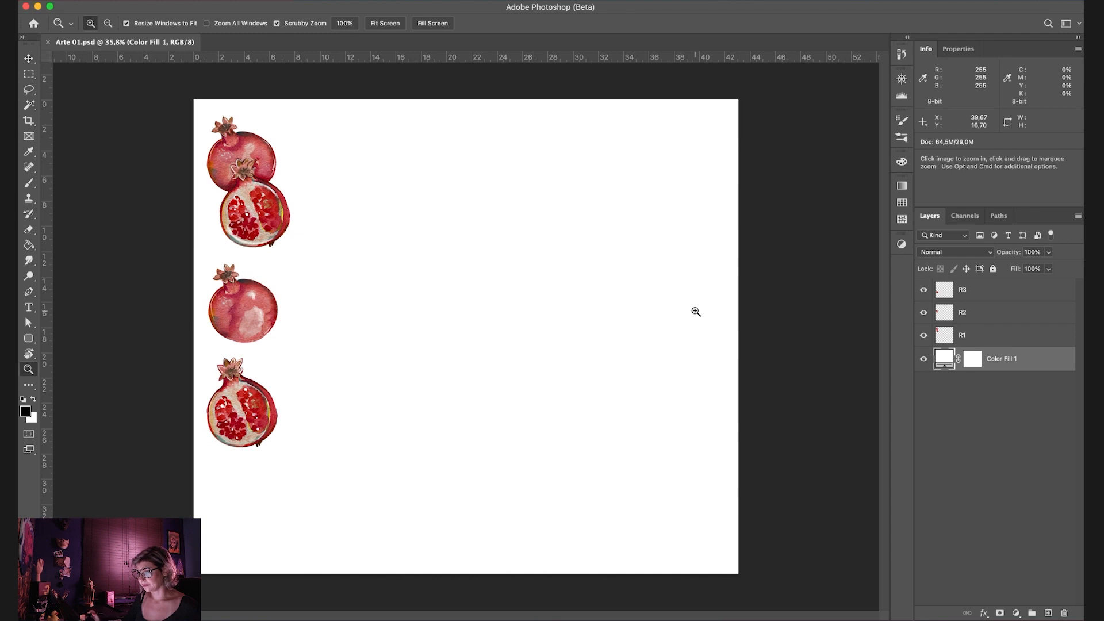
pyautogui.doubleClick(943, 357)
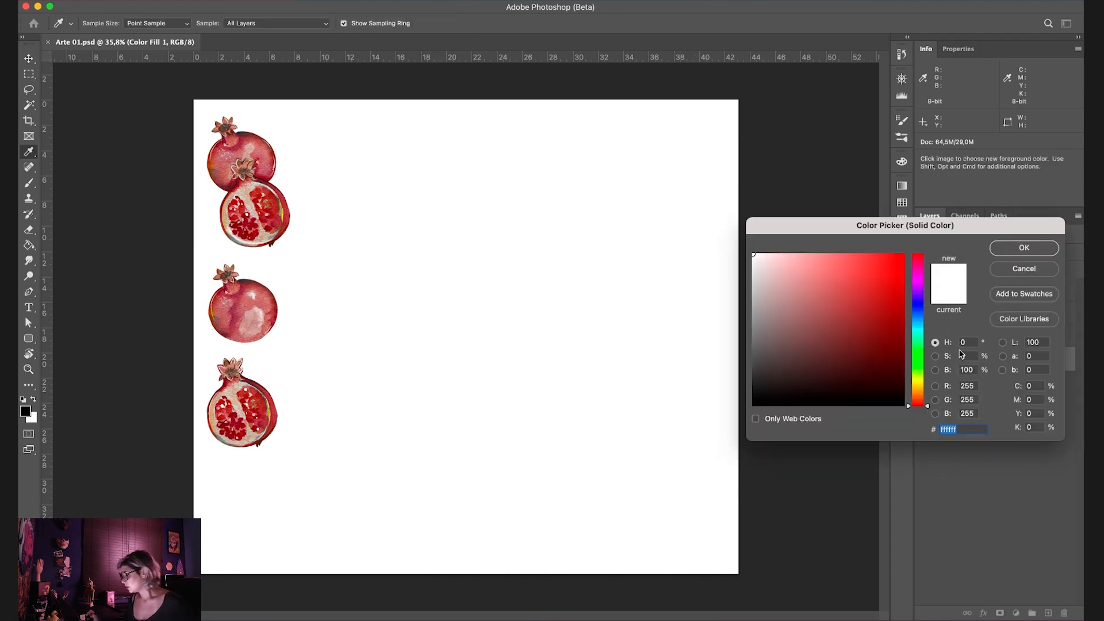
pyautogui.moveTo(920, 361); pyautogui.dragTo(920, 337)
pyautogui.moveTo(781, 271)
pyautogui.mouseDown()
pyautogui.moveTo(799, 260)
pyautogui.moveTo(776, 258)
pyautogui.mouseUp()
pyautogui.click(917, 372)
pyautogui.click(918, 390)
pyautogui.write('e6dac2')
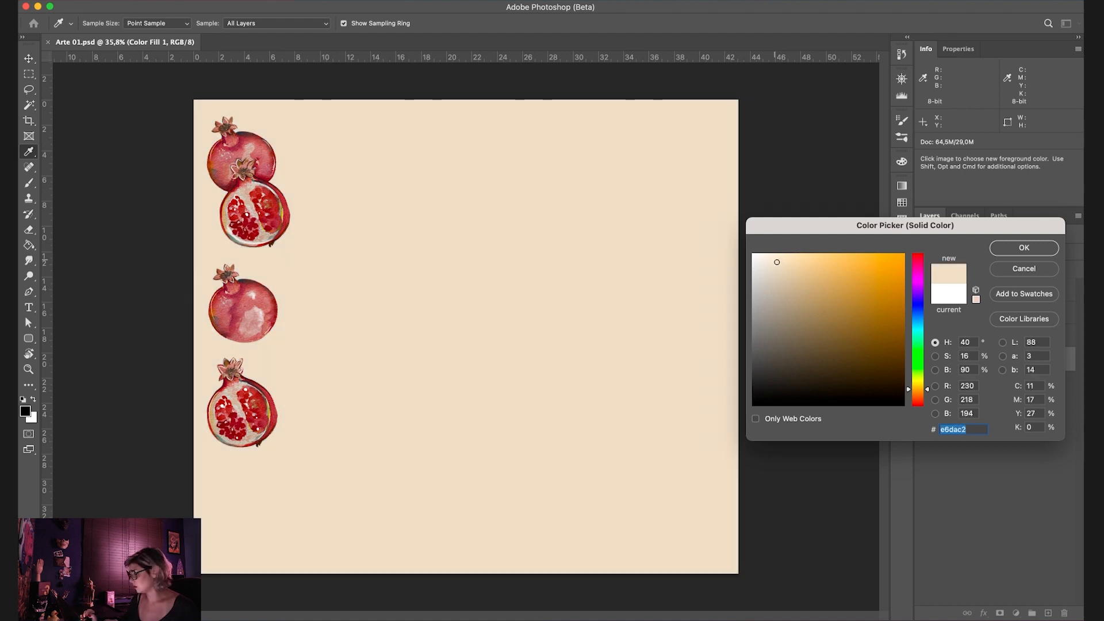
pyautogui.moveTo(777, 262)
pyautogui.mouseDown()
pyautogui.moveTo(782, 240)
pyautogui.moveTo(774, 254)
pyautogui.mouseUp()
pyautogui.click(1024, 248)
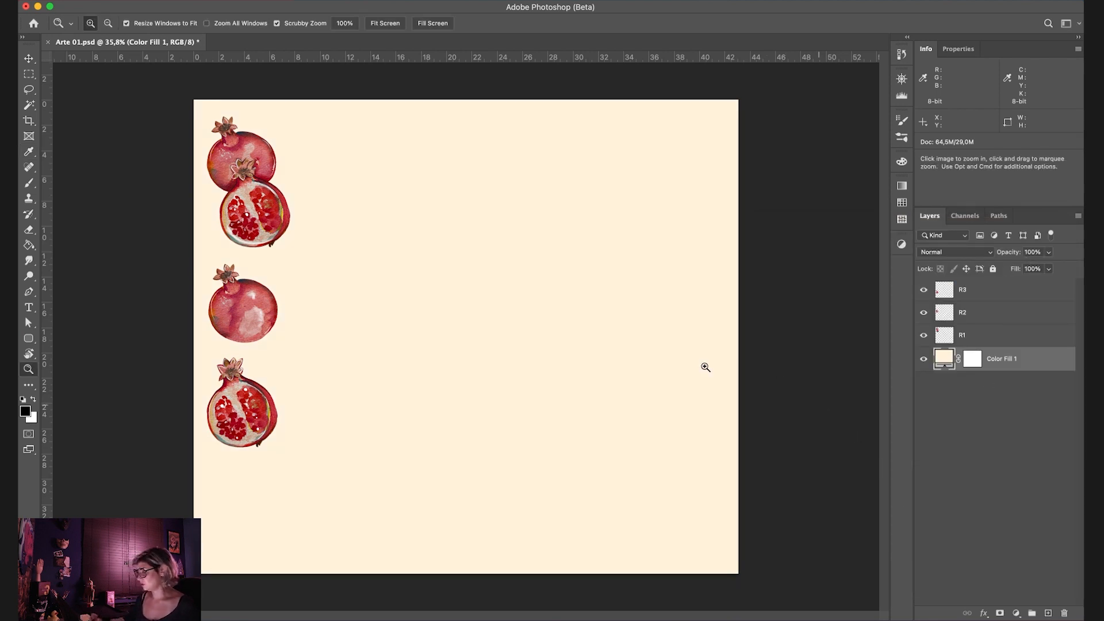
# Step: Duplicate the R2 whole pomegranate and place the copy in the upper middle of the canvas
pyautogui.click(1002, 317)
pyautogui.press('v')
pyautogui.moveTo(253, 306); pyautogui.dragTo(488, 239)
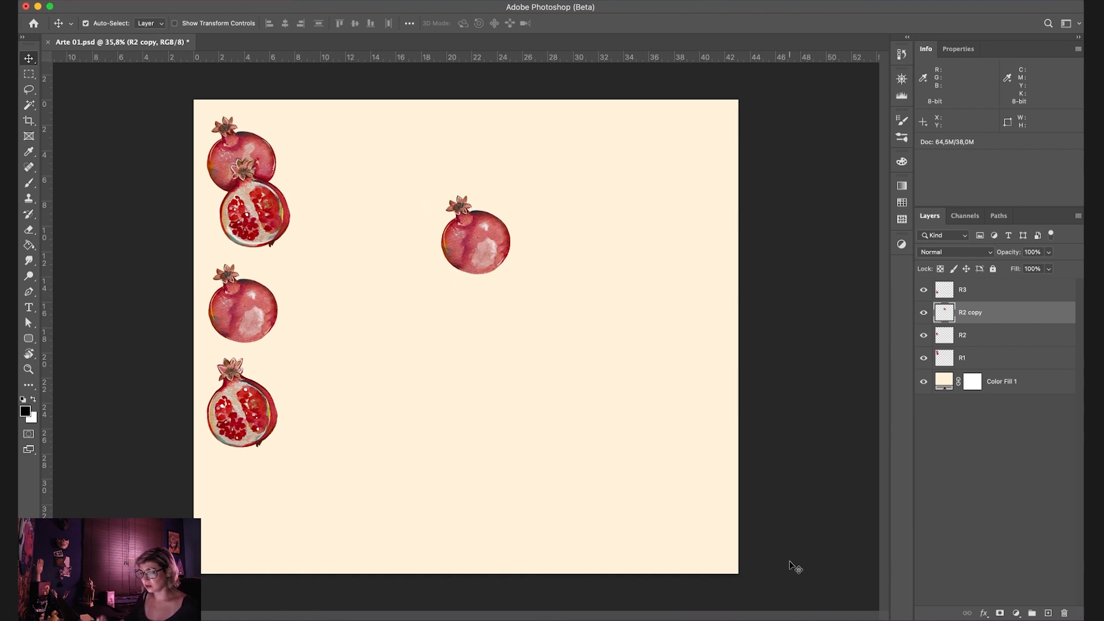
# Step: Duplicate the R3 half pomegranate, rotate it about 90° clockwise and fit it against the R2 copy's lower right side
pyautogui.moveTo(242, 403); pyautogui.dragTo(543, 307)
pyautogui.hotkey('ctrl', 't')
pyautogui.moveTo(597, 340); pyautogui.dragTo(472, 368)
pyautogui.moveTo(560, 318)
pyautogui.mouseDown()
pyautogui.moveTo(543, 238)
pyautogui.moveTo(543, 304)
pyautogui.mouseUp()
pyautogui.press('Return')
# Step: Duplicate the R1 pair, rotate it 180°, scale it down slightly and place it above and right of the other copies
pyautogui.moveTo(270, 216); pyautogui.dragTo(639, 231)
pyautogui.hotkey('ctrl', 't')
pyautogui.rightClick(660, 175)
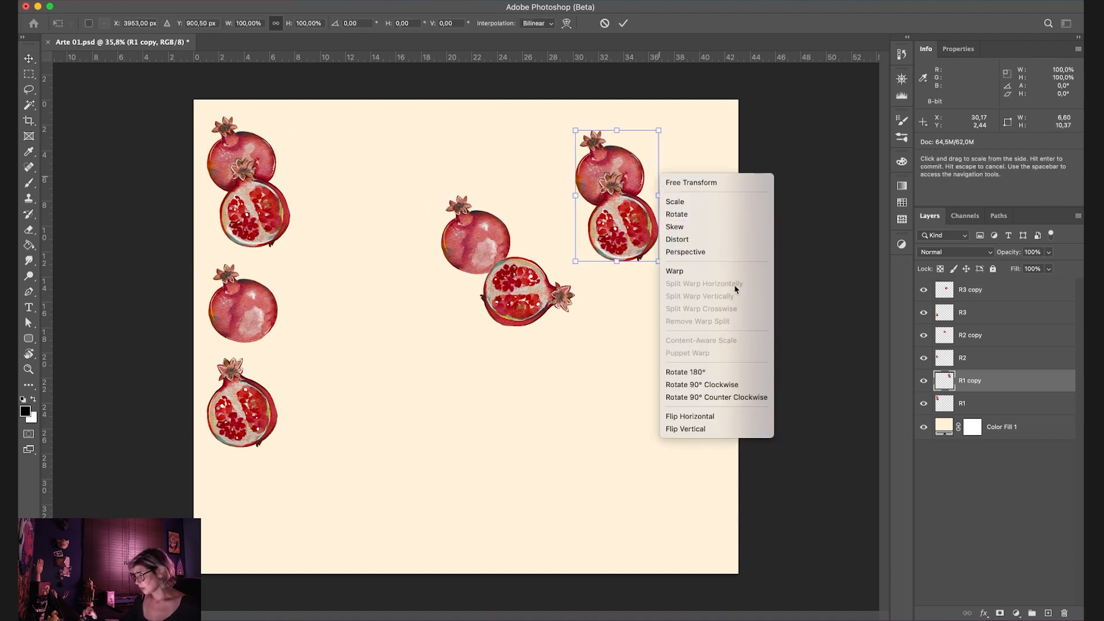
pyautogui.click(721, 372)
pyautogui.moveTo(658, 137); pyautogui.dragTo(614, 181)
pyautogui.press('Return')
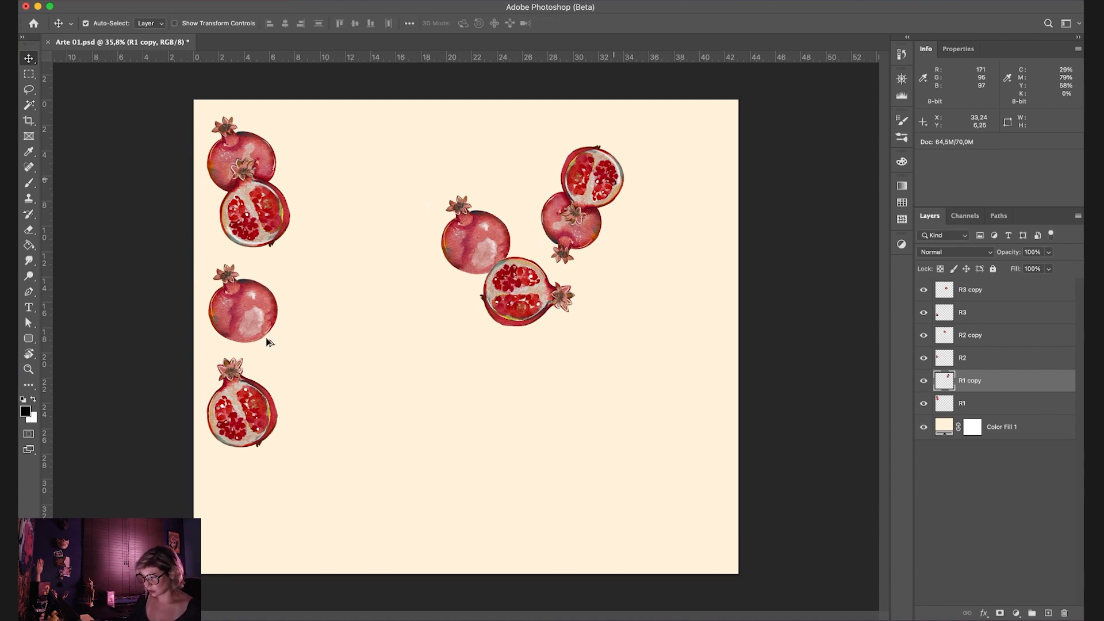
# Step: Duplicate the R3 half pomegranate again, scale it down, tilt its crown to the upper right and place it left of the rotated half
pyautogui.moveTo(261, 406); pyautogui.dragTo(484, 402)
pyautogui.press('super+t')
pyautogui.moveTo(501, 350); pyautogui.dragTo(476, 381)
pyautogui.moveTo(500, 395); pyautogui.dragTo(490, 452)
pyautogui.moveTo(467, 423); pyautogui.dragTo(460, 347)
pyautogui.press('Return')
# Step: Duplicate the R2 whole pomegranate again, rotate it and place it below the rotated half pomegranate
pyautogui.moveTo(251, 311); pyautogui.dragTo(542, 439)
pyautogui.press('super+t')
pyautogui.moveTo(604, 462); pyautogui.dragTo(526, 506)
pyautogui.moveTo(539, 453); pyautogui.dragTo(591, 401)
pyautogui.press('Return')
pyautogui.press('z')
pyautogui.moveTo(626, 455); pyautogui.dragTo(601, 455)
pyautogui.press('v')
pyautogui.moveTo(577, 392); pyautogui.dragTo(537, 391)
# Step: Reorder the layers so the originals R3, R2 and R1 sit beneath their copies, and select all five copies
pyautogui.press('z')
pyautogui.moveTo(1010, 339); pyautogui.dragTo(1010, 371)
pyautogui.doubleClick(1010, 404)
pyautogui.press('Escape')
pyautogui.keyDown('shift'); pyautogui.click(1012, 383); pyautogui.keyUp('shift')
pyautogui.keyDown('shift'); pyautogui.click(1006, 290); pyautogui.keyUp('shift')
# Step: Move the five selected copies together to the left and duplicate the set toward the canvas's lower right
pyautogui.press('v')
pyautogui.moveTo(537, 381); pyautogui.dragTo(466, 367)
pyautogui.moveTo(471, 363); pyautogui.dragTo(588, 413)
pyautogui.press('super+t')
pyautogui.rightClick(623, 453)
pyautogui.click(651, 560)
pyautogui.moveTo(663, 416); pyautogui.dragTo(614, 472)
pyautogui.moveTo(576, 413); pyautogui.dragTo(601, 343)
pyautogui.press('Escape')
# Step: Turn the duplicated set of five elements upside down by 180° and fit it against the first group's lower right side
pyautogui.press('super+t')
pyautogui.rightClick(624, 361)
pyautogui.click(651, 614)
pyautogui.moveTo(617, 445); pyautogui.dragTo(606, 434)
pyautogui.rightClick(604, 437)
pyautogui.click(676, 605)
pyautogui.moveTo(589, 385); pyautogui.dragTo(589, 391)
pyautogui.press('Return')
# Step: Rotate the duplicated set's small half pomegranate so its crown points to the lower right
pyautogui.keyDown('super'); pyautogui.click(623, 345); pyautogui.keyUp('super')
pyautogui.keyDown('super'); pyautogui.click(611, 330); pyautogui.keyUp('super')
pyautogui.press('super+t')
pyautogui.rightClick(625, 305)
pyautogui.click(694, 521)
pyautogui.rightClick(601, 289)
pyautogui.click(670, 492)
pyautogui.press('Return')
# Step: Nudge individual pomegranates in the arrangement to even out the spacing between them
pyautogui.moveTo(552, 347); pyautogui.dragTo(552, 330)
pyautogui.moveTo(468, 356); pyautogui.dragTo(492, 363)
pyautogui.moveTo(445, 293); pyautogui.dragTo(451, 302)
pyautogui.moveTo(488, 367); pyautogui.dragTo(489, 366)
pyautogui.click(597, 427)
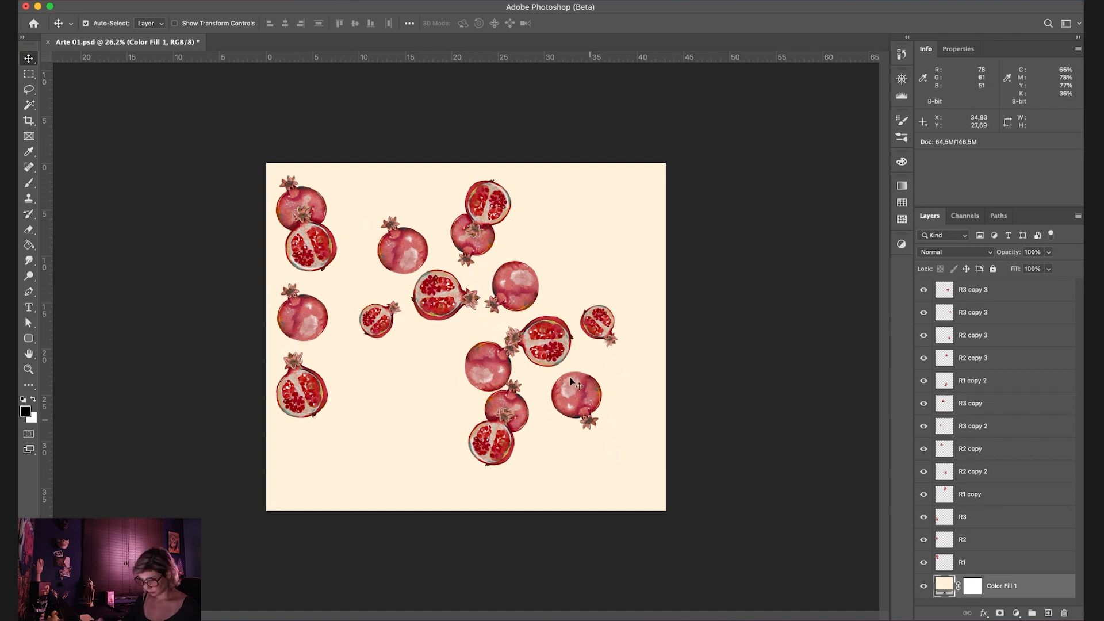
# Step: Place a horizontal guide about 8.4 cm below the canvas's top edge, using a rectangular marquee as reference
pyautogui.press('m')
pyautogui.moveTo(338, 156); pyautogui.dragTo(719, 239)
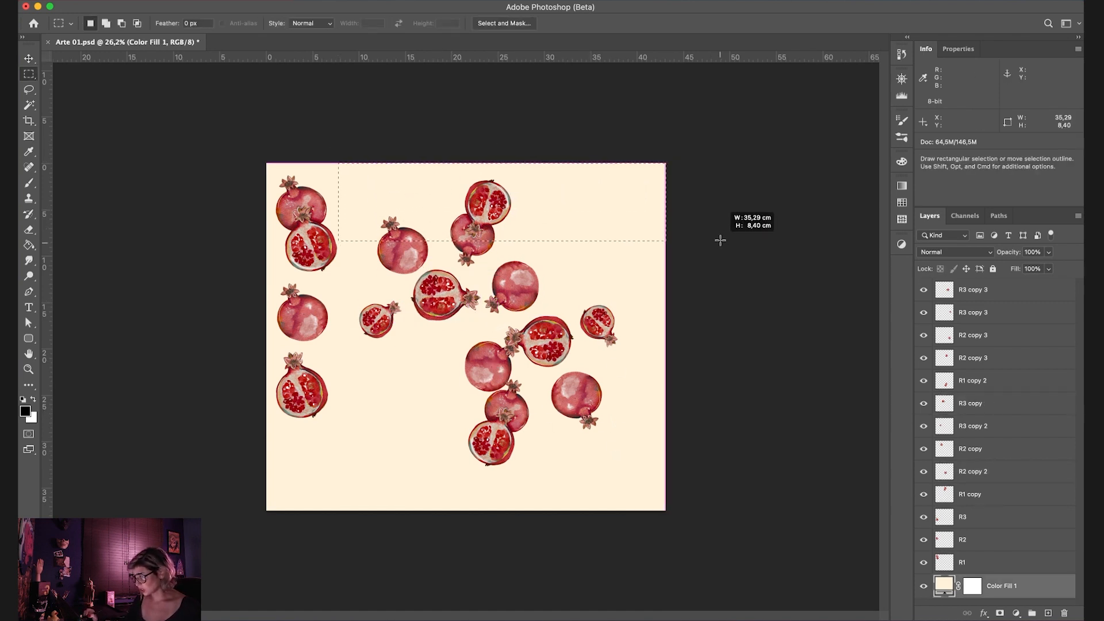
pyautogui.moveTo(609, 57); pyautogui.dragTo(606, 242)
pyautogui.hotkey('ctrl', 'd')
pyautogui.press('v')
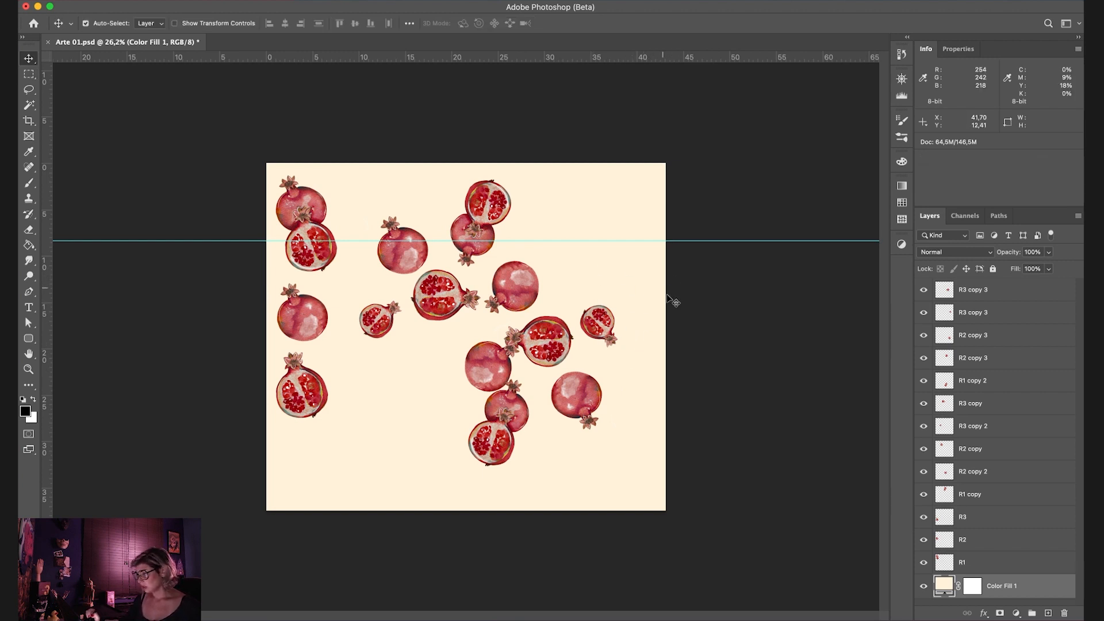
# Step: Merge all ten pomegranate copy layers, from R1 copy up to R3 copy 3, and rename the merged layer Arte
pyautogui.click(1013, 501)
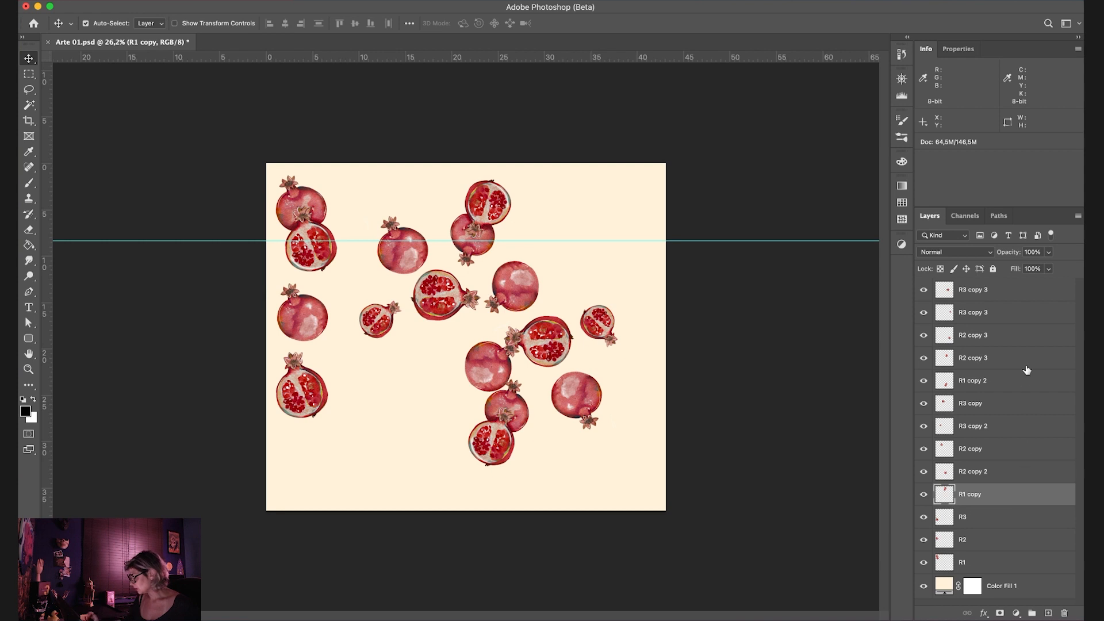
pyautogui.keyDown('shift'); pyautogui.click(1006, 287); pyautogui.keyUp('shift')
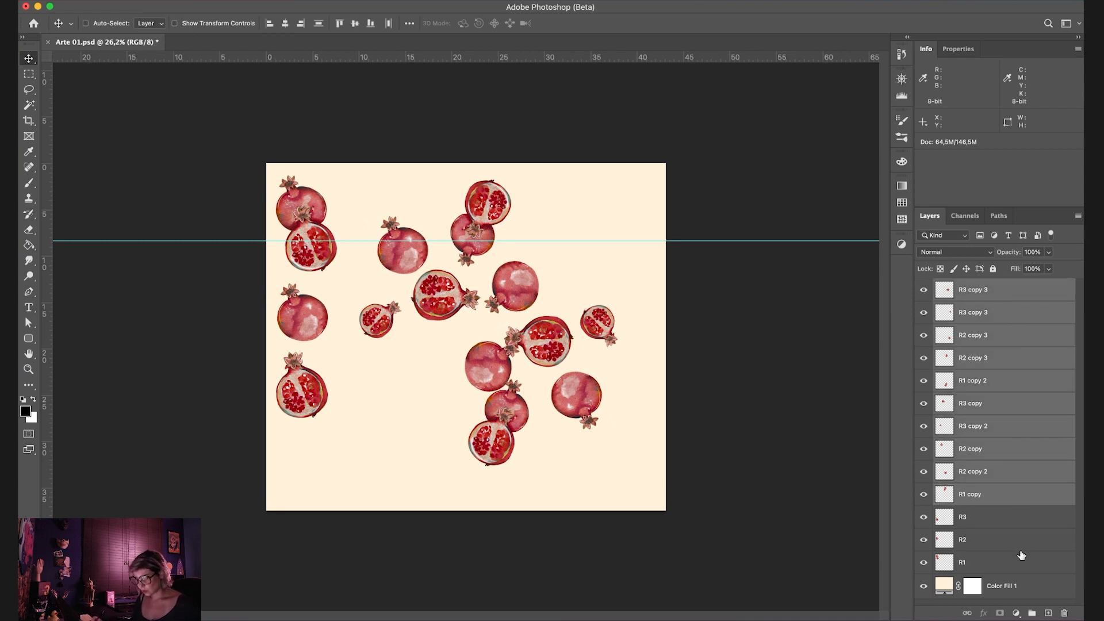
pyautogui.press('super+e')
pyautogui.doubleClick(972, 290)
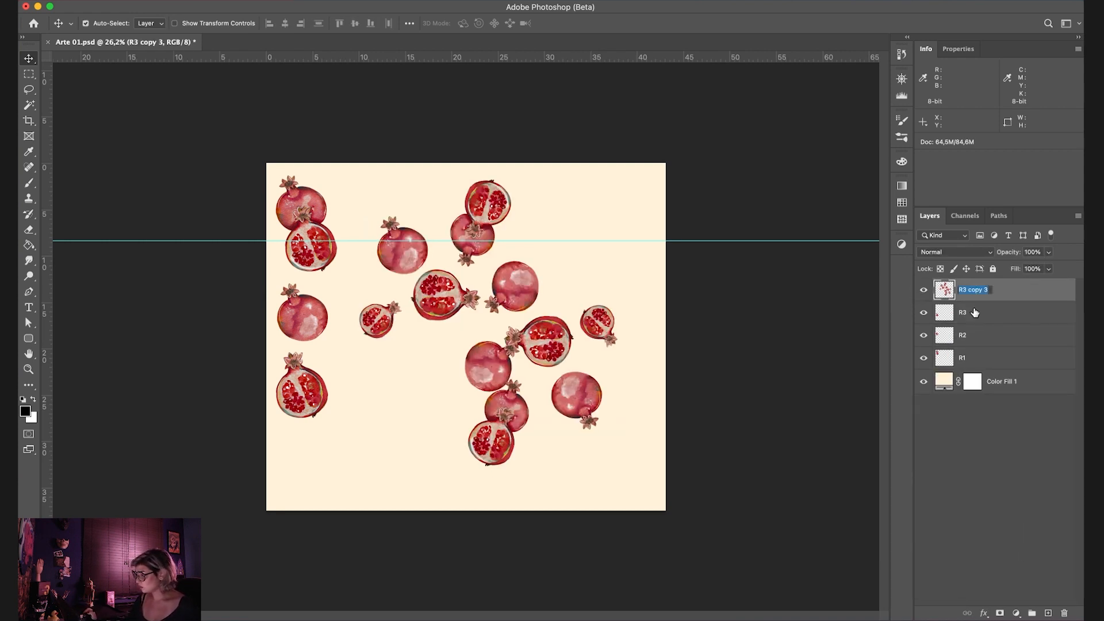
pyautogui.write('Arte')
pyautogui.press('Return')
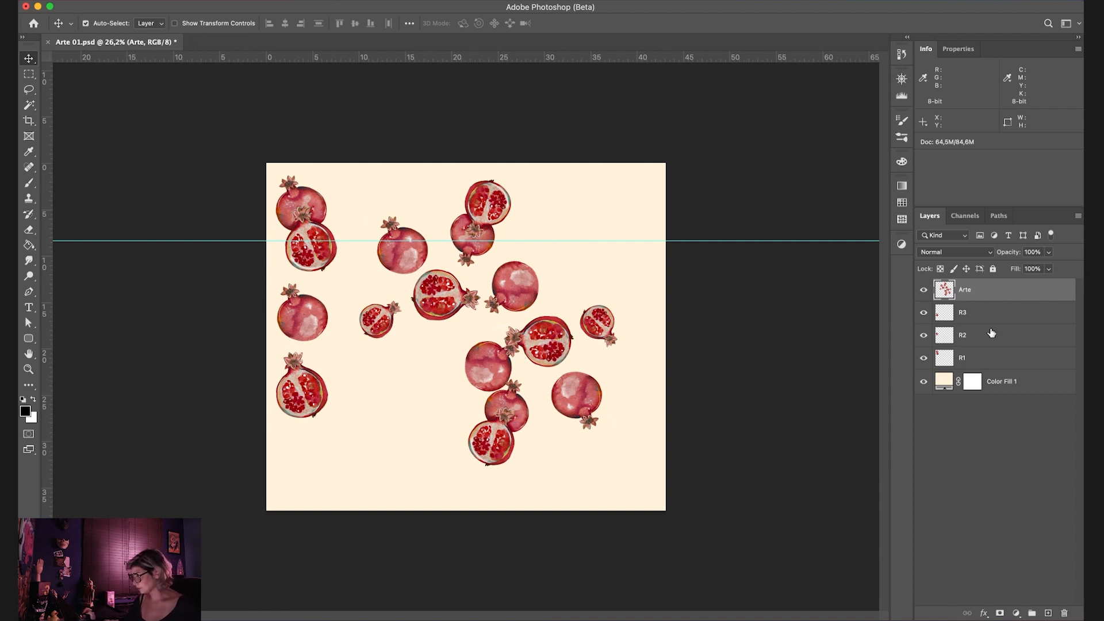
pyautogui.press('m')
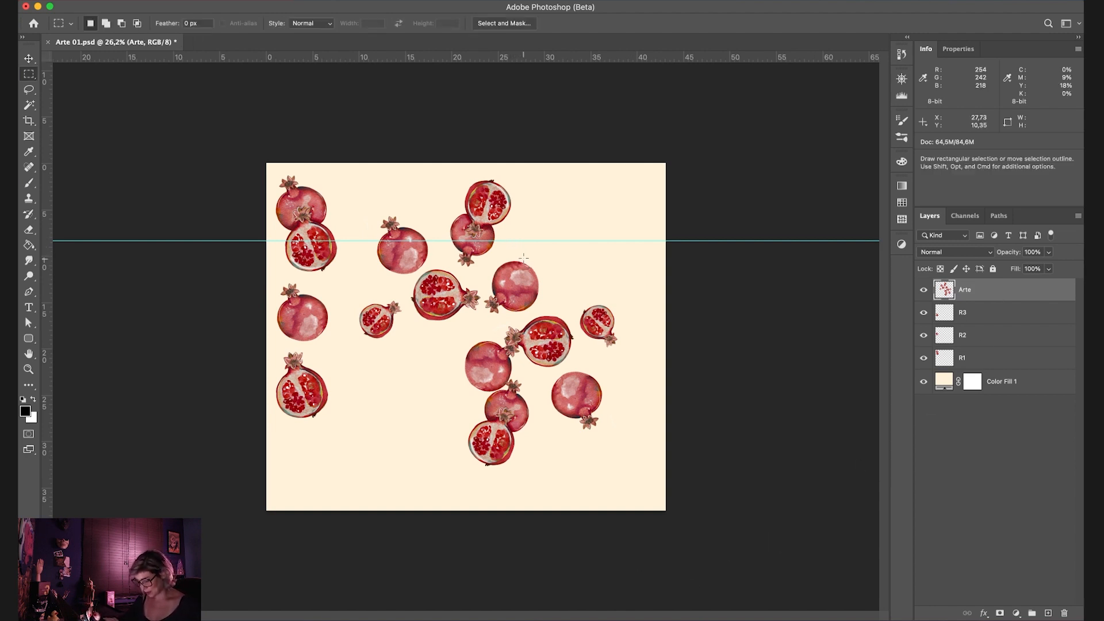
pyautogui.moveTo(344, 161); pyautogui.dragTo(598, 241)
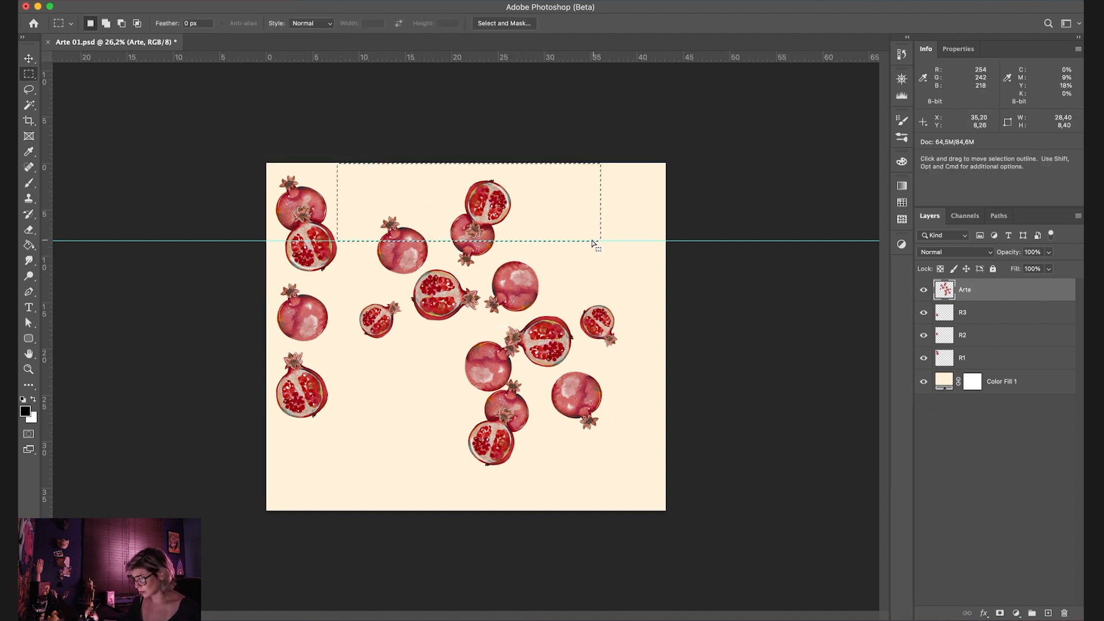
pyautogui.press('v')
pyautogui.moveTo(506, 198); pyautogui.dragTo(506, 491)
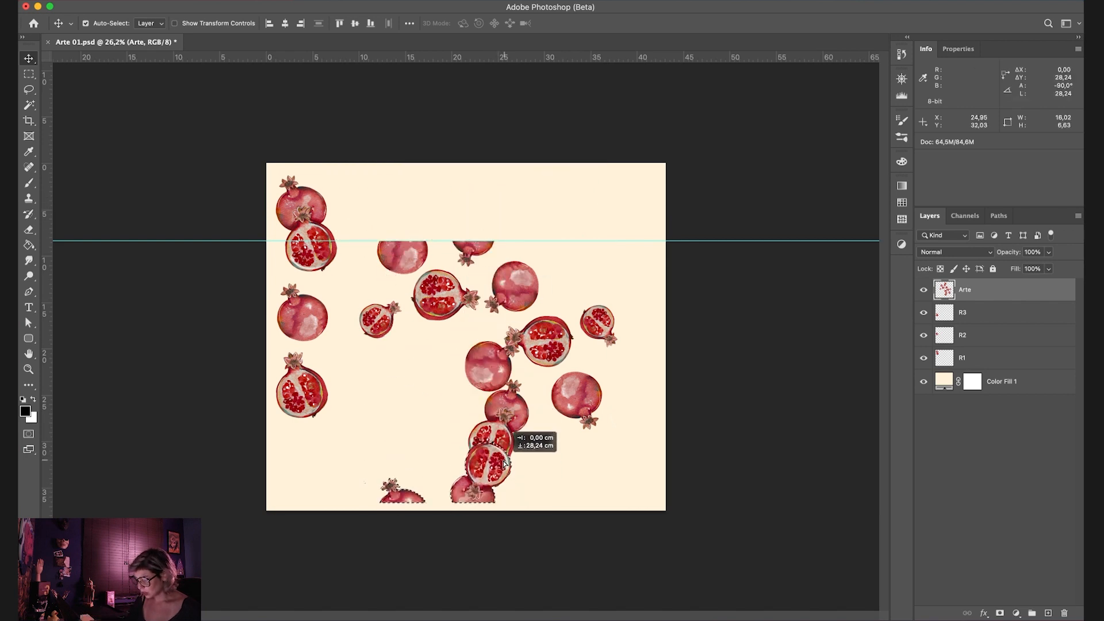
pyautogui.press('super+z')
pyautogui.press('super+d')
# Step: Extend the canvas's lower edge so the canvas is about 48 cm high
pyautogui.press('c')
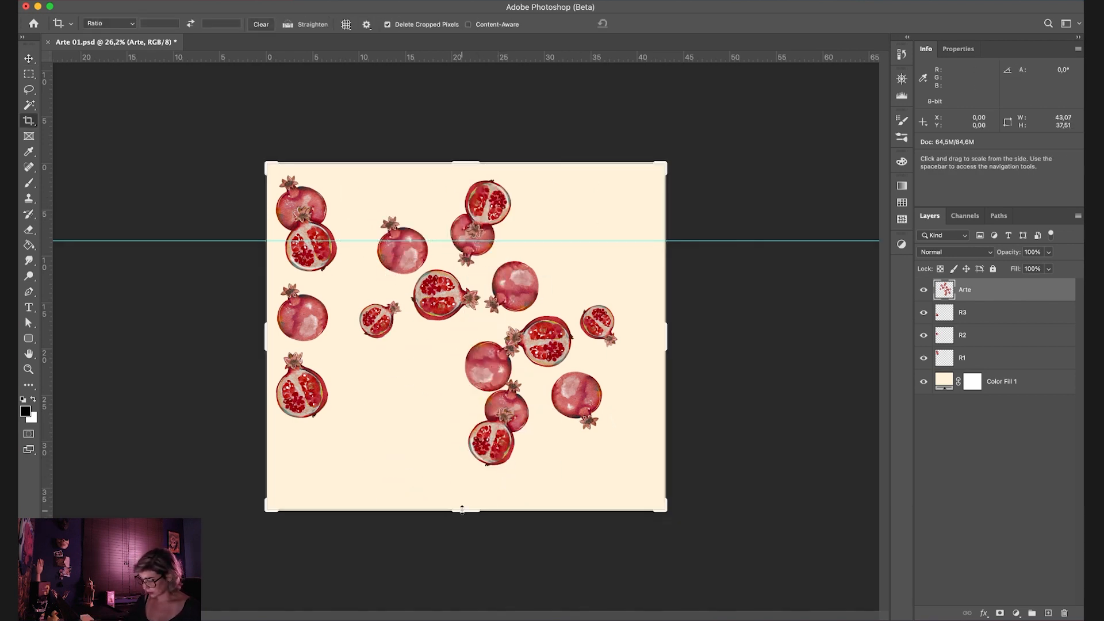
pyautogui.moveTo(466, 510); pyautogui.dragTo(464, 555)
pyautogui.press('Return')
# Step: Move the artwork above the guide straight down about 32 cm and place a horizontal guide at about 40.3 cm along its cut edge
pyautogui.press('super+shift+d')
pyautogui.press('v')
pyautogui.moveTo(501, 167); pyautogui.dragTo(504, 461)
pyautogui.moveTo(594, 59); pyautogui.dragTo(566, 488)
pyautogui.press('super+d')
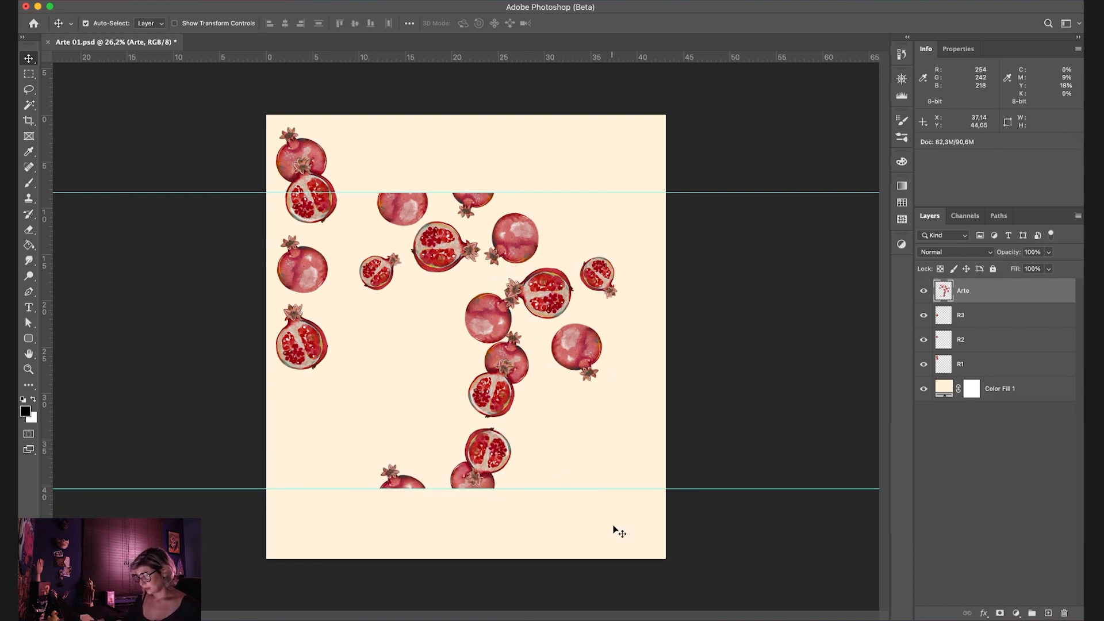
pyautogui.press('l')
pyautogui.moveTo(342, 507)
pyautogui.mouseDown()
pyautogui.moveTo(381, 461)
pyautogui.moveTo(352, 339)
pyautogui.moveTo(288, 490)
pyautogui.mouseUp()
pyautogui.press('super+d')
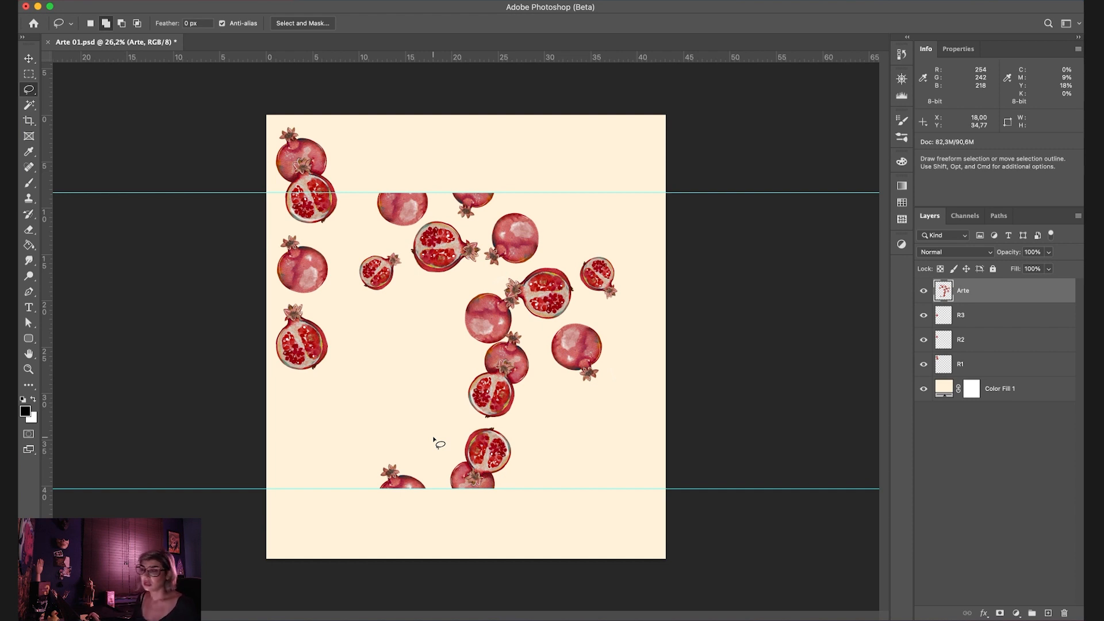
pyautogui.click(923, 291)
pyautogui.click(923, 290)
# Step: Widen the canvas on its right side to about 65 cm and move the Arte artwork horizontally about 22 cm right
pyautogui.press('c')
pyautogui.moveTo(667, 342); pyautogui.dragTo(768, 340)
pyautogui.press('Return')
pyautogui.press('v')
pyautogui.moveTo(492, 363); pyautogui.dragTo(702, 364)
pyautogui.moveTo(705, 380); pyautogui.dragTo(693, 379)
# Step: Undo a first Arte duplicate and extend the canvas's lower edge to make room below the artwork
pyautogui.moveTo(689, 328); pyautogui.dragTo(466, 396)
pyautogui.press('super+z')
pyautogui.press('c')
pyautogui.moveTo(480, 463); pyautogui.dragTo(480, 542)
pyautogui.press('Return')
# Step: Duplicate the Arte layer, offset about 19 cm left and 8 cm down, and keep Arte above its copy
pyautogui.press('z')
pyautogui.moveTo(614, 245); pyautogui.dragTo(641, 245)
pyautogui.press('v')
pyautogui.moveTo(585, 264); pyautogui.dragTo(448, 329)
pyautogui.hotkey('shift', 'Up')
pyautogui.hotkey('shift', 'Up')
pyautogui.hotkey('shift', 'Up')
pyautogui.hotkey('shift', 'Up')
pyautogui.hotkey('shift', 'Up')
pyautogui.hotkey('shift', 'Up')
pyautogui.hotkey('shift', 'Up')
pyautogui.hotkey('shift', 'Up')
pyautogui.hotkey('shift', 'Up')
pyautogui.hotkey('shift', 'Up')
pyautogui.hotkey('shift', 'Up')
pyautogui.hotkey('shift', 'Up')
pyautogui.hotkey('shift', 'Up')
pyautogui.hotkey('shift', 'Up')
pyautogui.hotkey('shift', 'Up')
pyautogui.hotkey('shift', 'Up')
pyautogui.moveTo(946, 315); pyautogui.dragTo(945, 282)
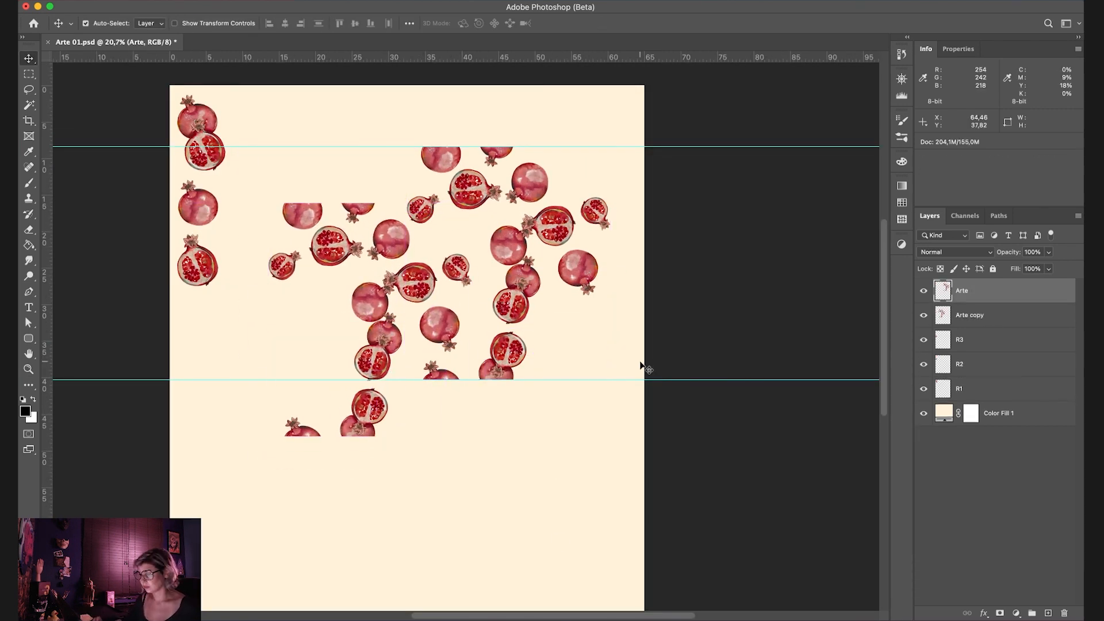
# Step: Move the part of Arte copy below the lower guide straight up 31.94 cm and merge the copy with Arte
pyautogui.click(377, 410)
pyautogui.press('m')
pyautogui.moveTo(548, 491); pyautogui.dragTo(197, 380)
pyautogui.press('v')
pyautogui.moveTo(390, 417); pyautogui.dragTo(390, 184)
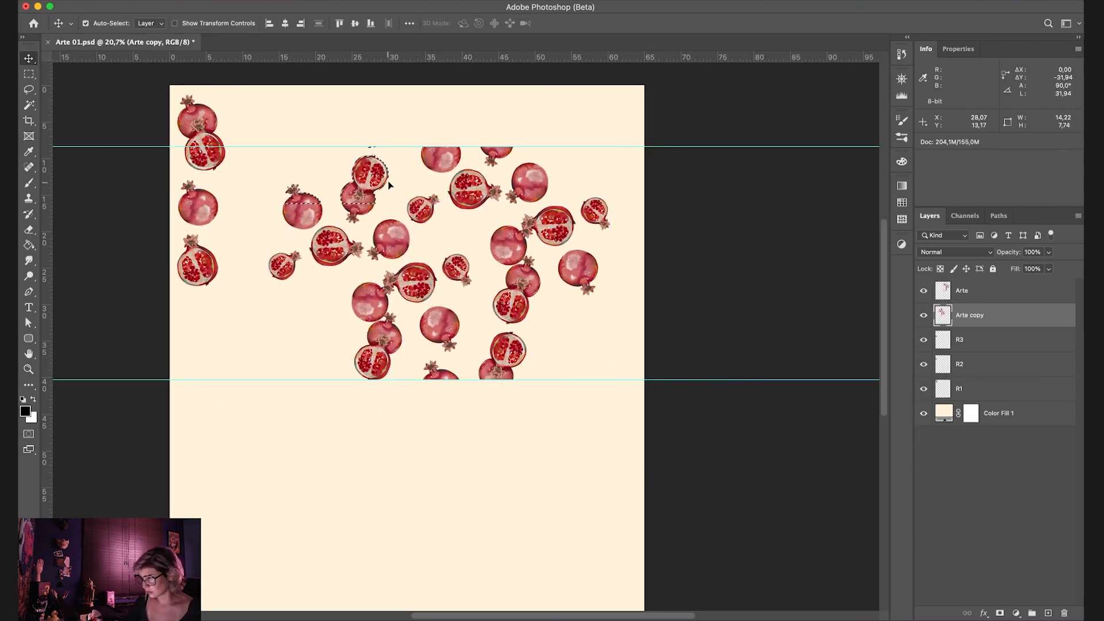
pyautogui.press('super+d')
pyautogui.keyDown('shift'); pyautogui.click(1013, 292); pyautogui.keyUp('shift')
pyautogui.press('super+e')
# Step: Crop the canvas to 99.63 × 52.83 cm, widening its right side and trimming its lower edge
pyautogui.press('z')
pyautogui.keyDown('alt'); pyautogui.click(577, 377); pyautogui.keyUp('alt')
pyautogui.press('c')
pyautogui.moveTo(623, 345); pyautogui.dragTo(709, 338)
pyautogui.moveTo(467, 530); pyautogui.dragTo(467, 463)
pyautogui.press('Return')
pyautogui.press('super+0')
# Step: Place a vertical guide at about 29 cm and move the artwork left of it to the far side of the pattern
pyautogui.press('m')
pyautogui.moveTo(199, 178); pyautogui.dragTo(319, 469)
pyautogui.moveTo(46, 388); pyautogui.dragTo(319, 377)
pyautogui.press('v')
pyautogui.moveTo(315, 367); pyautogui.dragTo(638, 454)
pyautogui.press('super+d')
# Step: Lasso individual pomegranates beside the main cluster and move them into nearby gaps
pyautogui.press('l')
pyautogui.moveTo(537, 322); pyautogui.dragTo(503, 405)
pyautogui.press('v')
pyautogui.press('super+d')
pyautogui.press('l')
pyautogui.moveTo(534, 251)
pyautogui.mouseDown()
pyautogui.moveTo(532, 303)
pyautogui.moveTo(521, 243)
pyautogui.mouseUp()
pyautogui.press('v')
pyautogui.press('super+d')
# Step: Lasso the large half pomegranate in the open area and move it down across the lower guide
pyautogui.press('l')
pyautogui.moveTo(606, 260); pyautogui.dragTo(603, 259)
pyautogui.press('v')
pyautogui.moveTo(613, 310)
pyautogui.mouseDown()
pyautogui.moveTo(583, 414)
pyautogui.moveTo(587, 341)
pyautogui.moveTo(596, 404)
pyautogui.moveTo(556, 455)
pyautogui.mouseUp()
pyautogui.press('super+d')
# Step: Move the artwork overflowing the lower guide straight up about 32 cm to the pattern's upper edge
pyautogui.press('m')
pyautogui.moveTo(607, 489); pyautogui.dragTo(483, 435)
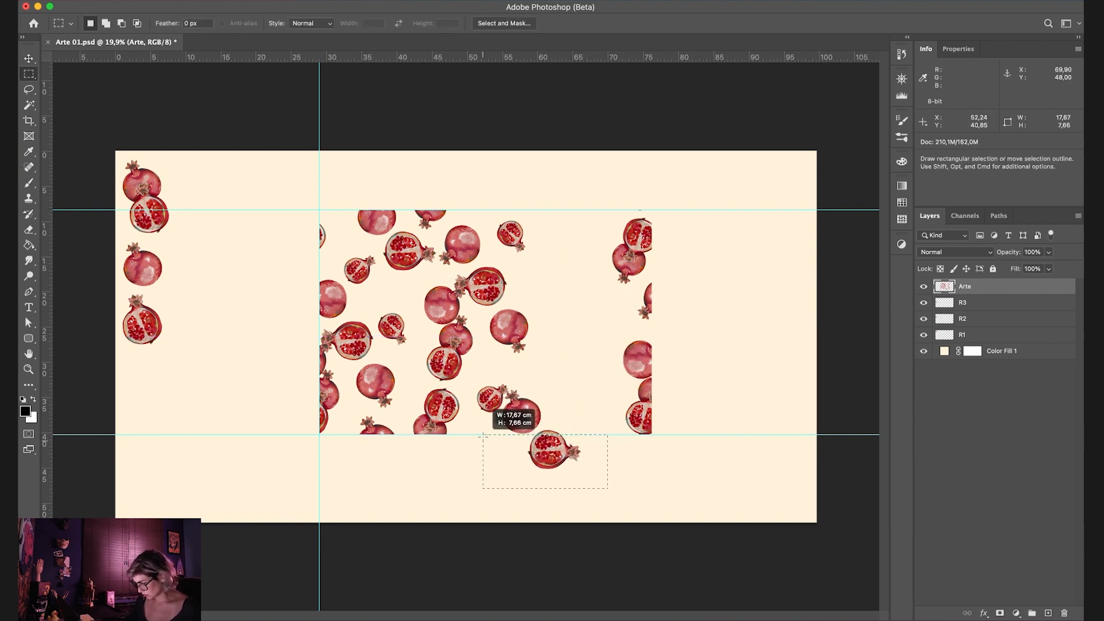
pyautogui.press('v')
pyautogui.moveTo(576, 459); pyautogui.dragTo(577, 233)
pyautogui.press('super+d')
# Step: Move the far-right strip of artwork about 6 cm left and place a vertical guide at about 70 cm along its edge
pyautogui.press('m')
pyautogui.moveTo(702, 424)
pyautogui.mouseDown()
pyautogui.moveTo(689, 201)
pyautogui.moveTo(590, 362)
pyautogui.moveTo(661, 436)
pyautogui.mouseUp()
pyautogui.press('l')
pyautogui.press('v')
pyautogui.moveTo(648, 390); pyautogui.dragTo(607, 389)
pyautogui.press('super+d')
pyautogui.moveTo(47, 405); pyautogui.dragTo(611, 339)
# Step: Duplicate the whole pomegranate R2 into the gap right of the pattern's centre, scaled to 80.7% and flipped vertically
pyautogui.press('z')
pyautogui.click(645, 303)
pyautogui.press('l')
pyautogui.press('super+minus')
pyautogui.press('v')
pyautogui.moveTo(180, 271); pyautogui.dragTo(544, 288)
pyautogui.press('super+t')
pyautogui.rightClick(560, 277)
pyautogui.click(605, 476)
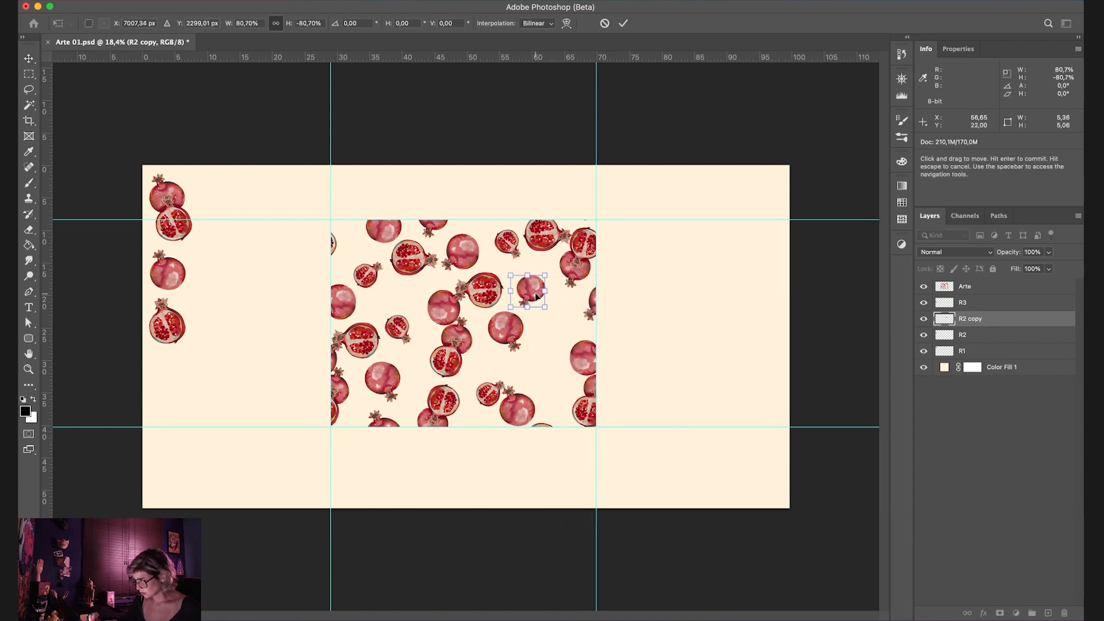
pyautogui.press('Return')
# Step: Duplicate the half pomegranate R3 into the pattern's lower-right gap and shift the neighbouring whole pomegranate slightly left
pyautogui.moveTo(168, 324); pyautogui.dragTo(542, 361)
pyautogui.press('l')
pyautogui.moveTo(451, 290)
pyautogui.mouseDown()
pyautogui.moveTo(456, 385)
pyautogui.moveTo(471, 278)
pyautogui.moveTo(509, 293)
pyautogui.moveTo(518, 322)
pyautogui.mouseUp()
pyautogui.press('v')
pyautogui.click(977, 286)
pyautogui.press('super+d')
pyautogui.press('l')
pyautogui.press('v')
pyautogui.moveTo(517, 325); pyautogui.dragTo(508, 330)
pyautogui.press('super+d')
pyautogui.press('l')
pyautogui.press('c')
pyautogui.moveTo(172, 323); pyautogui.dragTo(435, 358)
pyautogui.press('Escape')
# Step: Add another, smaller copy of the half pomegranate R3 in the gap above the large half at the pattern's lower right
pyautogui.press('v')
pyautogui.moveTo(170, 325)
pyautogui.mouseDown()
pyautogui.moveTo(562, 316)
pyautogui.moveTo(598, 292)
pyautogui.moveTo(599, 322)
pyautogui.mouseUp()
pyautogui.press('super+t')
pyautogui.moveTo(591, 319); pyautogui.dragTo(570, 323)
pyautogui.press('Return')
# Step: Merge the new R2 and R3 copy layers into the Arte layer
pyautogui.moveTo(995, 354); pyautogui.dragTo(999, 326)
pyautogui.keyDown('shift'); pyautogui.click(998, 285); pyautogui.keyUp('shift')
pyautogui.press('super+e')
# Step: Extend the canvas downward and to the right to 128.82 × 89.53 cm
pyautogui.press('z')
pyautogui.moveTo(530, 320); pyautogui.dragTo(488, 321)
pyautogui.press('c')
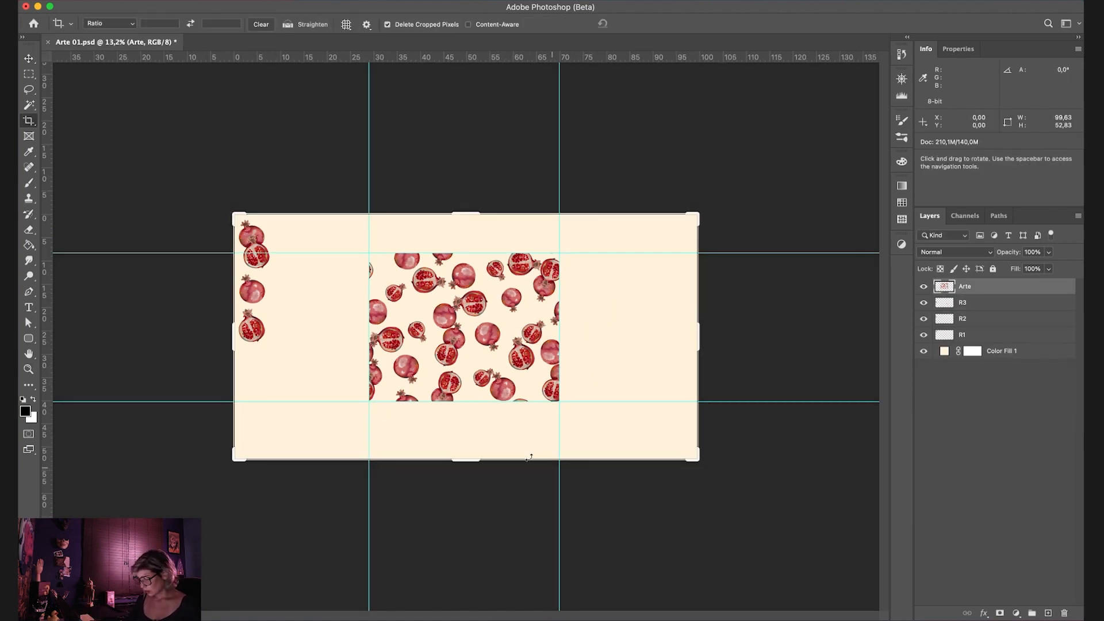
pyautogui.moveTo(466, 462); pyautogui.dragTo(467, 603)
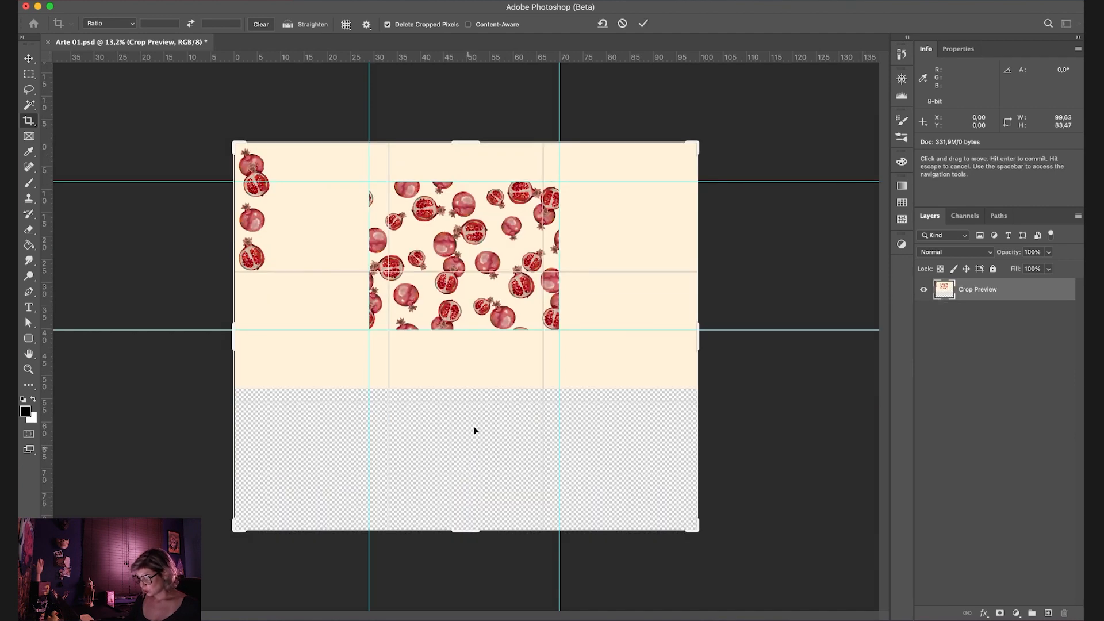
pyautogui.moveTo(697, 530); pyautogui.dragTo(754, 533)
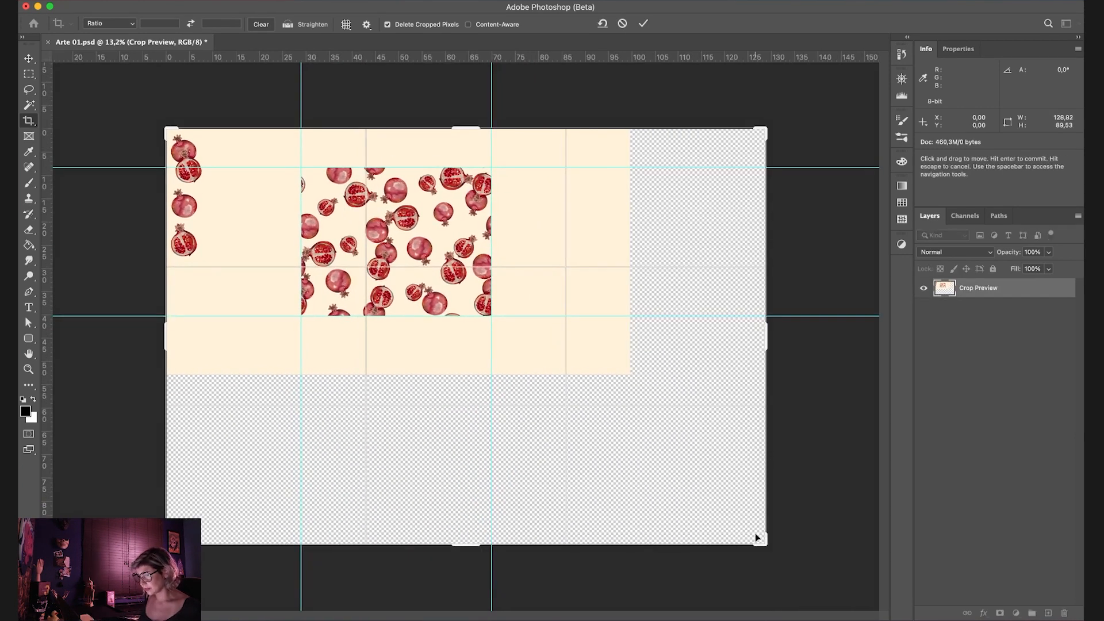
pyautogui.press('Return')
# Step: Try placing a copy of the pattern tile below the original with the guides hidden to test the repeat
pyautogui.press('v')
pyautogui.moveTo(421, 250); pyautogui.dragTo(382, 412)
pyautogui.press('super+semicolon')
# Step: Lasso one seed of the half pomegranate R3, about 0.69 × 0.54 cm, copy it to a new layer and move it onto empty background
pyautogui.press('z')
pyautogui.moveTo(466, 338); pyautogui.dragTo(820, 343)
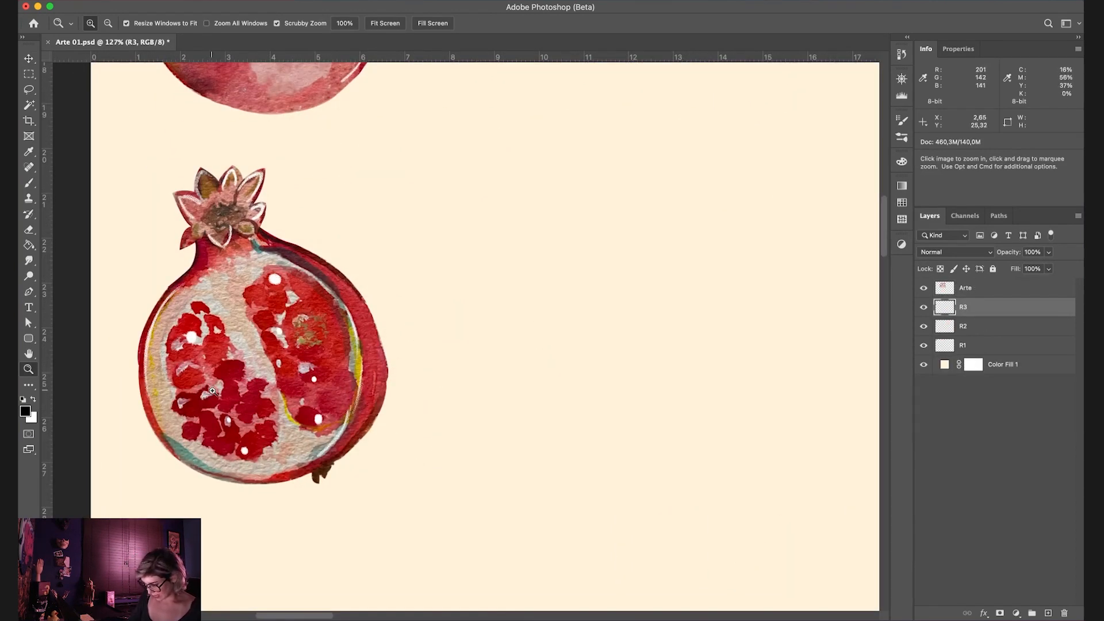
pyautogui.press('l')
pyautogui.moveTo(205, 376)
pyautogui.mouseDown()
pyautogui.moveTo(191, 361)
pyautogui.moveTo(176, 376)
pyautogui.moveTo(204, 379)
pyautogui.mouseUp()
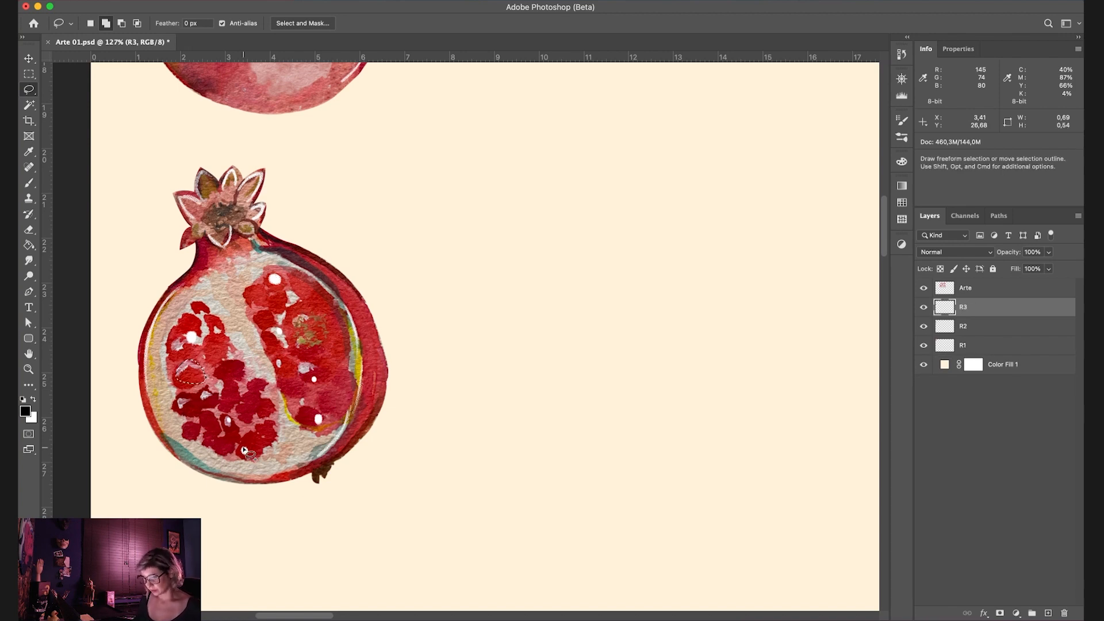
pyautogui.press('super+j')
pyautogui.press('v')
pyautogui.moveTo(187, 374)
pyautogui.mouseDown()
pyautogui.moveTo(586, 263)
pyautogui.moveTo(656, 258)
pyautogui.mouseUp()
pyautogui.press('z')
pyautogui.moveTo(432, 326); pyautogui.dragTo(356, 407)
pyautogui.moveTo(532, 417); pyautogui.dragTo(270, 414)
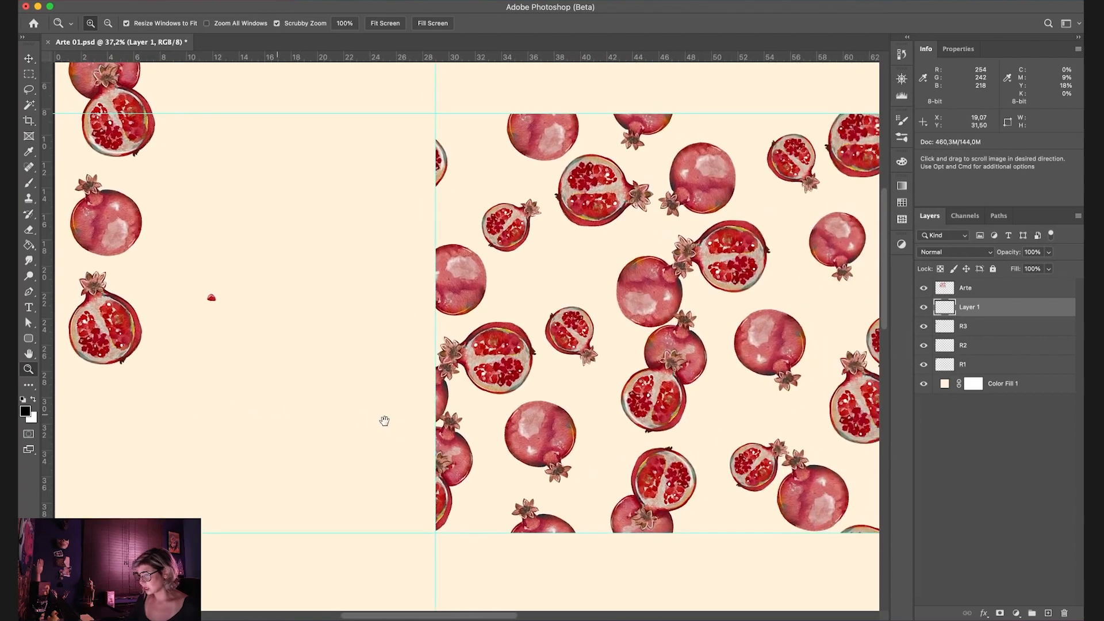
pyautogui.moveTo(362, 446); pyautogui.dragTo(312, 408)
pyautogui.press('v')
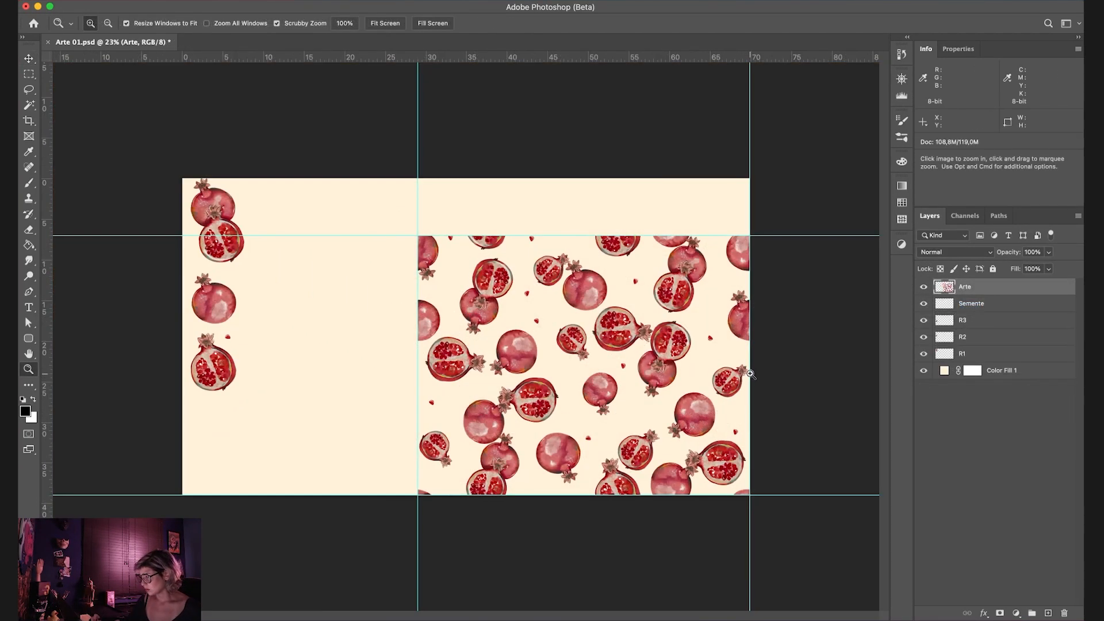
# Step: Group the layers Semente, R3, R2 and R1 and name the group Elementos
pyautogui.moveTo(750, 374); pyautogui.dragTo(803, 419)
pyautogui.click(1009, 305)
pyautogui.keyDown('shift'); pyautogui.click(1010, 353); pyautogui.keyUp('shift')
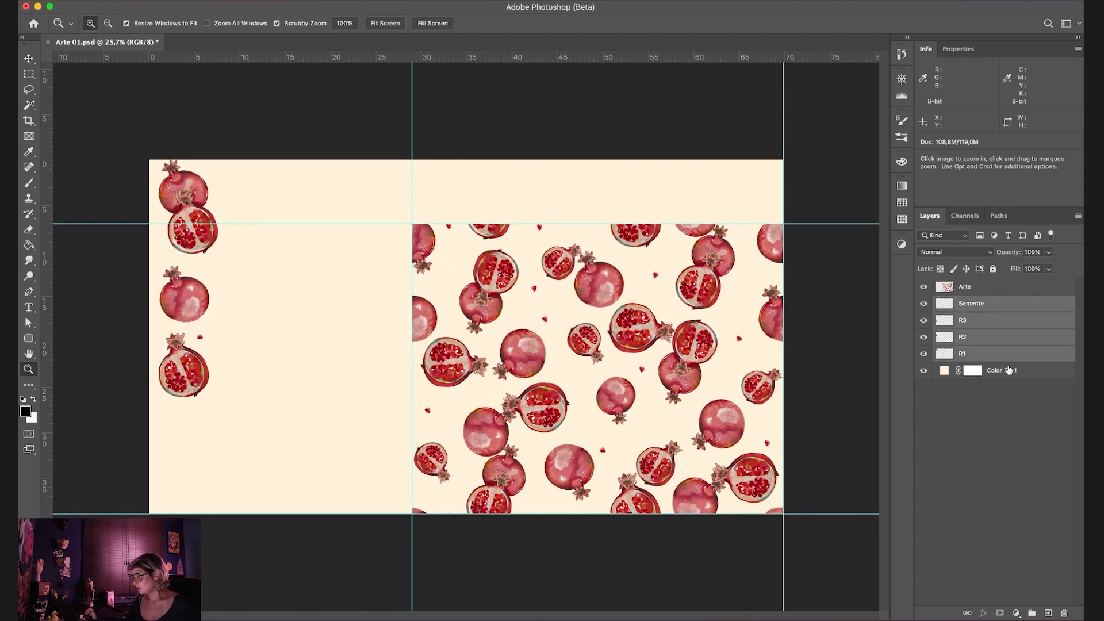
pyautogui.press('super+g')
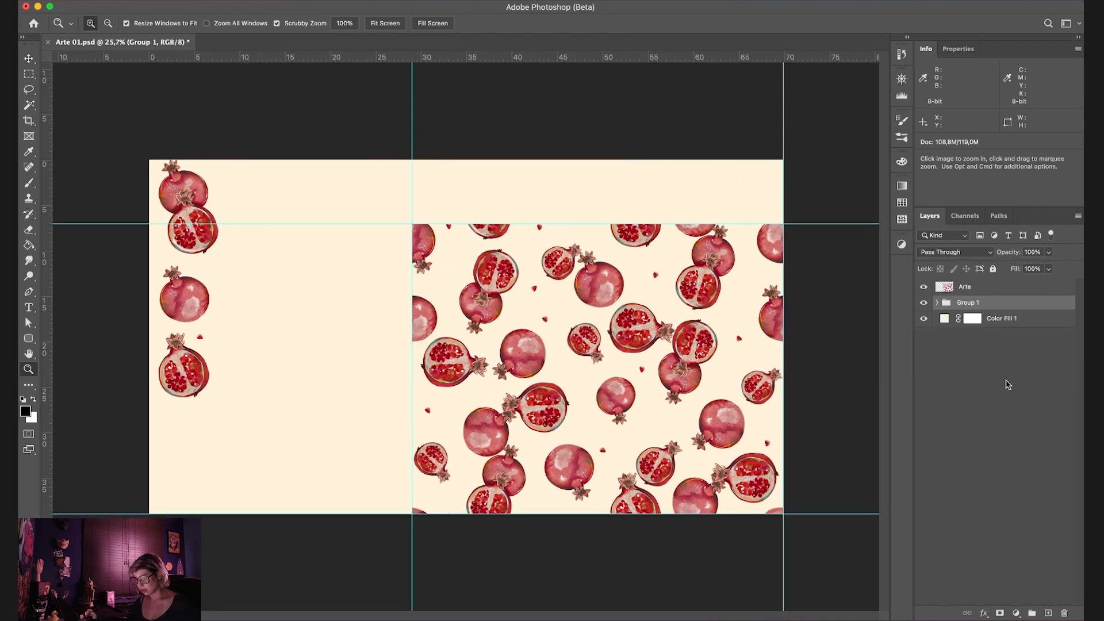
pyautogui.write('Elementos')
pyautogui.press('Return')
# Step: Hide the Elementos group and move it below the Color Fill 1 layer
pyautogui.press('super+t')
pyautogui.moveTo(198, 234); pyautogui.dragTo(590, 311)
pyautogui.click(924, 302)
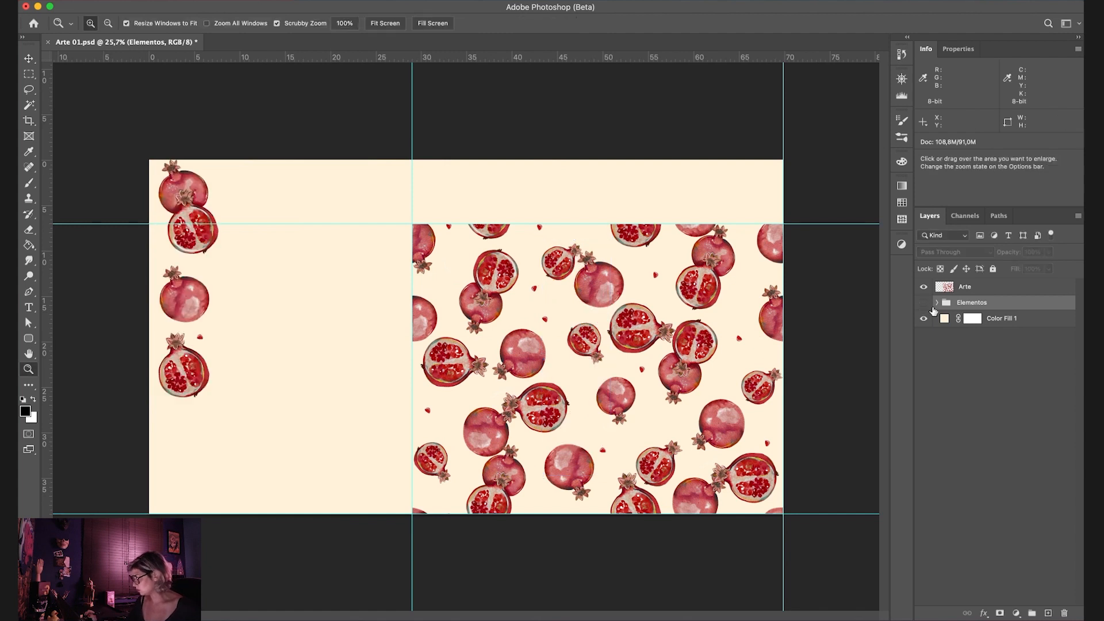
pyautogui.moveTo(996, 304); pyautogui.dragTo(998, 326)
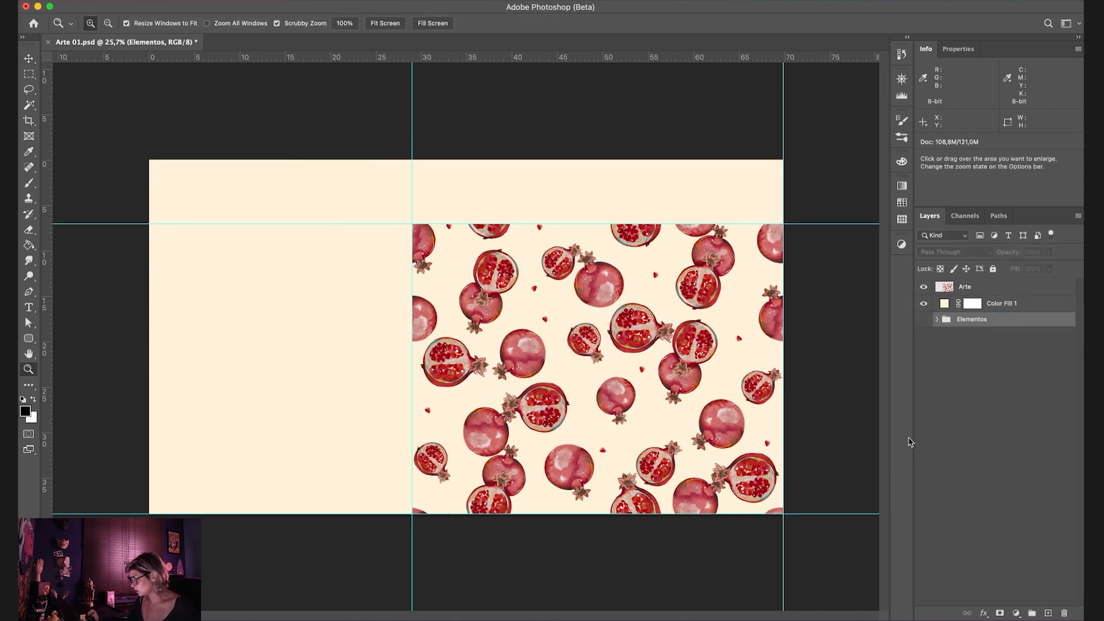
pyautogui.click(118, 0)
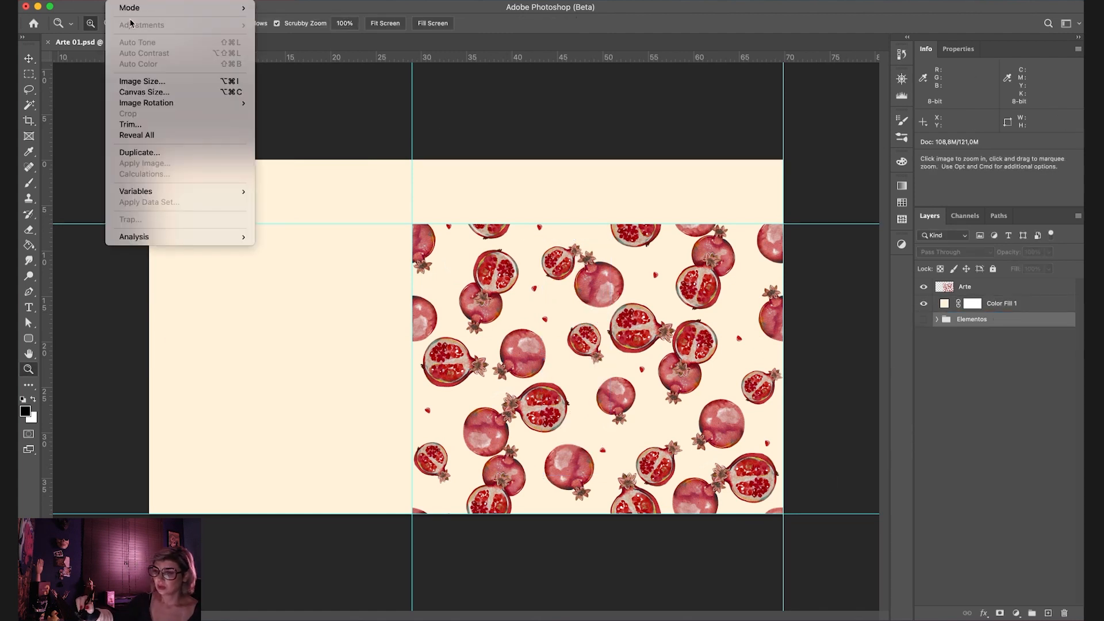
pyautogui.click(138, 123)
pyautogui.click(611, 267)
pyautogui.press('z')
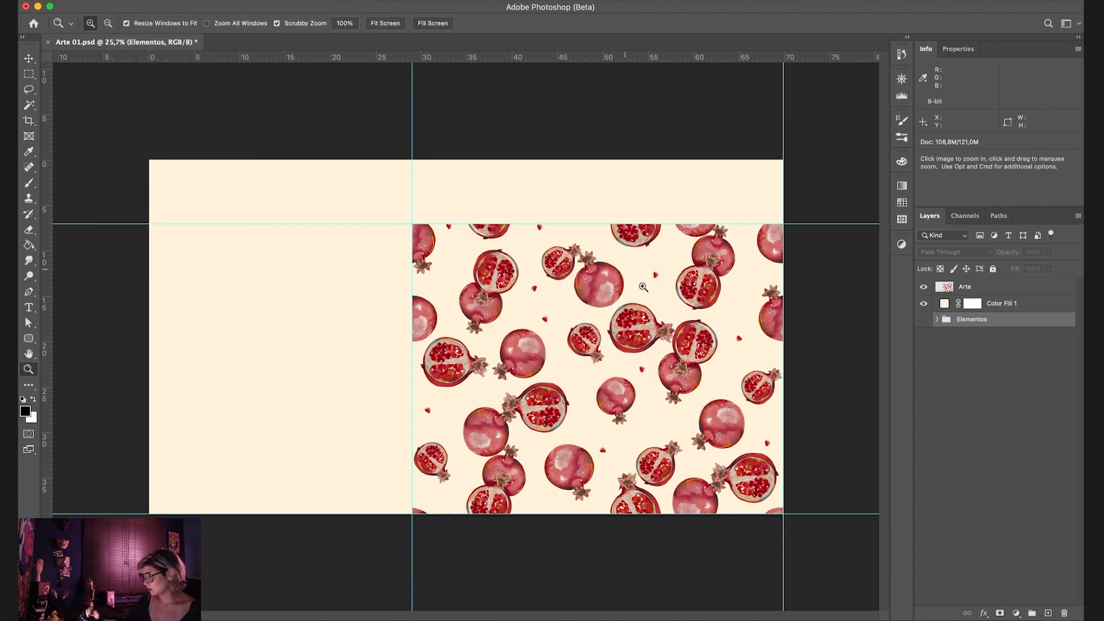
# Step: Crop the canvas along the guides to the pomegranate pattern tile, about 40.89 × 31.94 cm
pyautogui.hotkey('alt', ']')
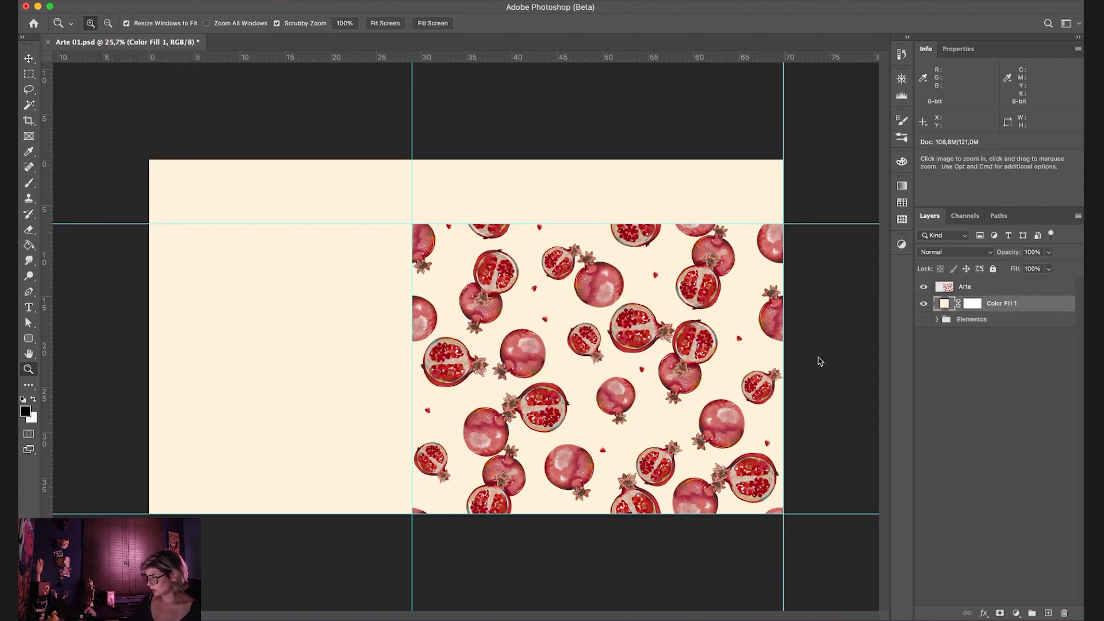
pyautogui.press('c')
pyautogui.moveTo(150, 337); pyautogui.dragTo(281, 337)
pyautogui.moveTo(472, 160); pyautogui.dragTo(469, 198)
pyautogui.moveTo(469, 473); pyautogui.dragTo(469, 482)
pyautogui.moveTo(653, 331); pyautogui.dragTo(653, 330)
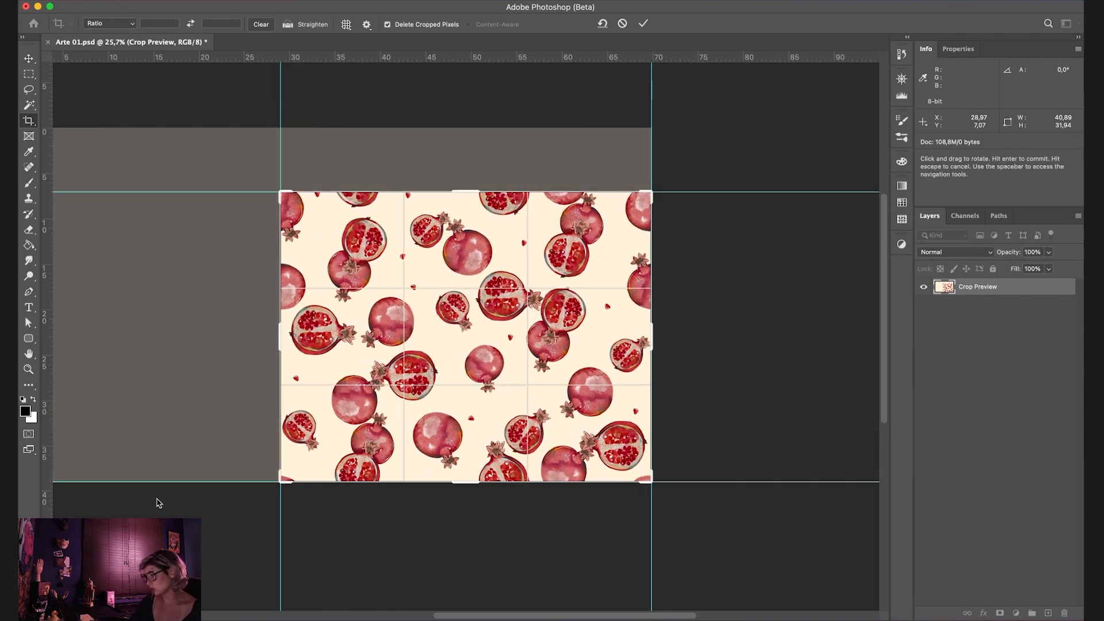
pyautogui.press('Return')
# Step: Rename the Color Fill 1 layer as Fundo and save the document
pyautogui.press('z')
pyautogui.moveTo(549, 326); pyautogui.dragTo(679, 370)
pyautogui.press('space')
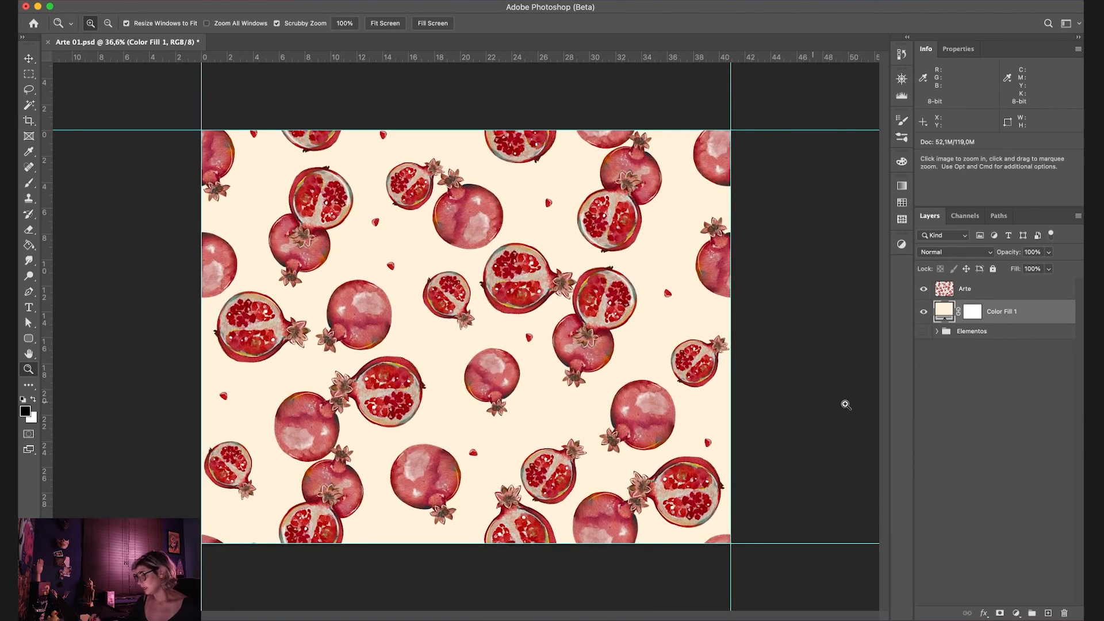
pyautogui.write('Fundo')
pyautogui.press('Return')
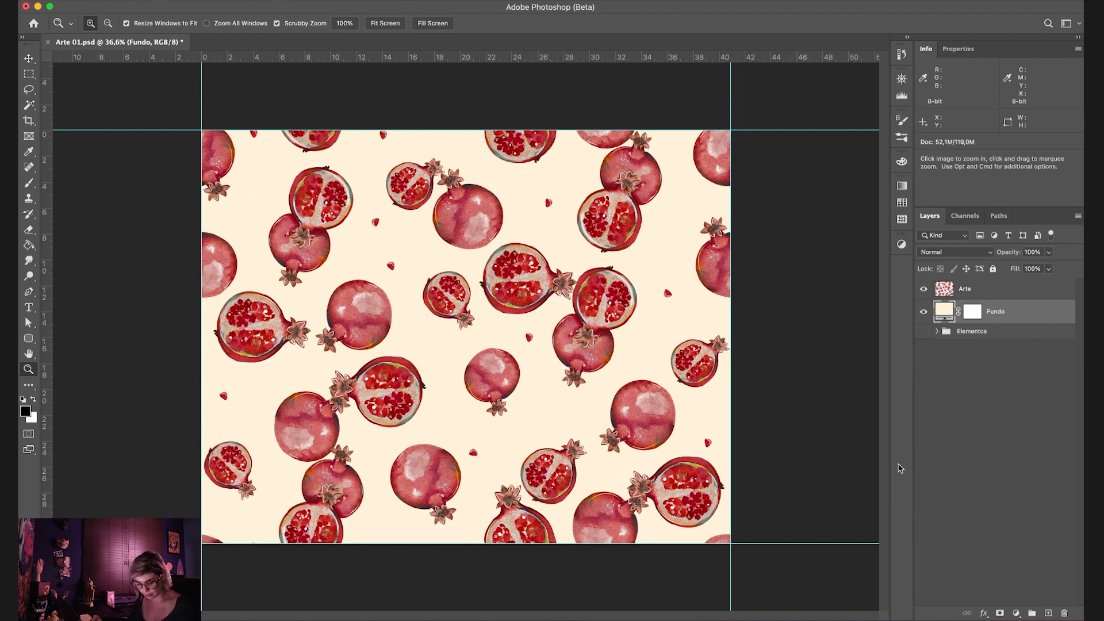
pyautogui.press('super+s')
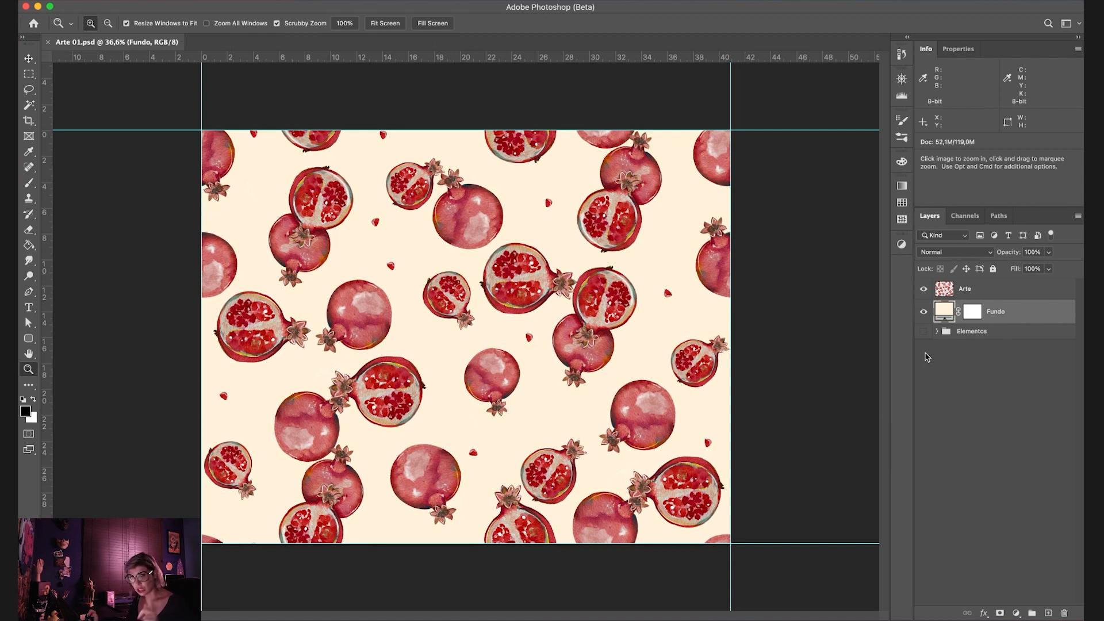
# Step: Hide and show the Arte and Fundo layers in turn to examine how the artwork and background are separated
pyautogui.click(923, 289)
pyautogui.click(923, 289)
pyautogui.click(923, 289)
pyautogui.click(923, 289)
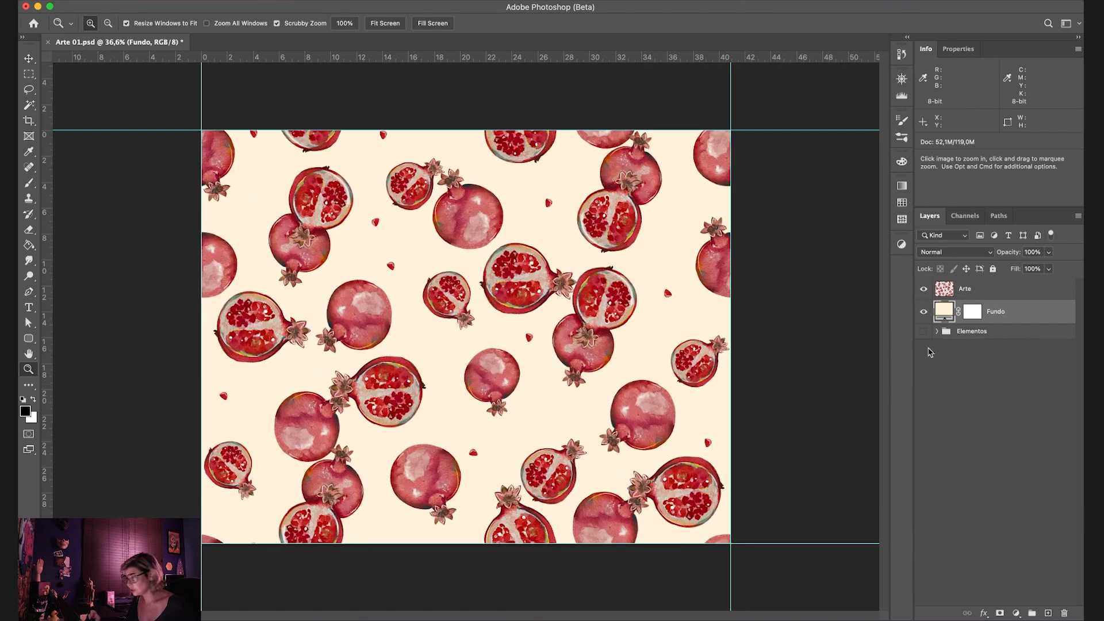
pyautogui.click(923, 289)
pyautogui.click(923, 289)
pyautogui.click(923, 312)
pyautogui.click(923, 312)
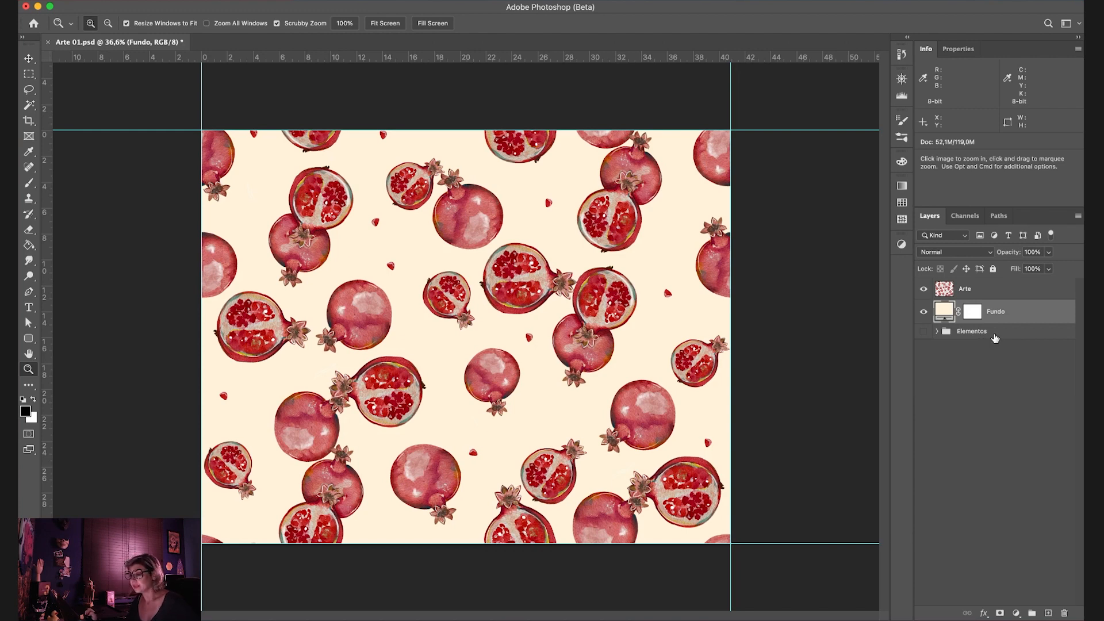
pyautogui.click(922, 289)
pyautogui.click(922, 289)
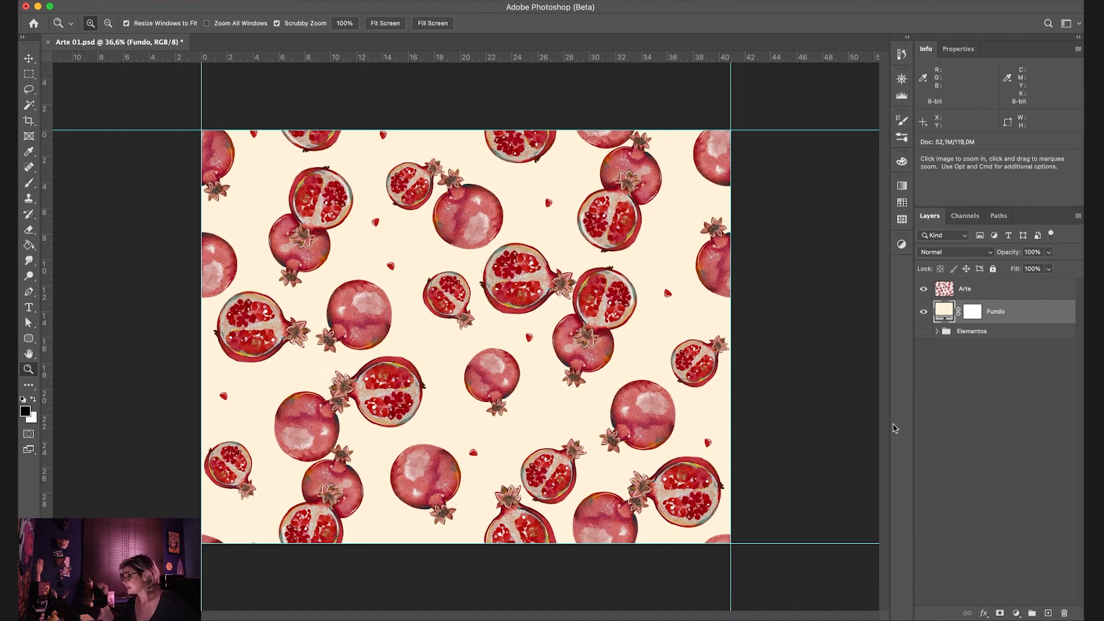
pyautogui.click(923, 289)
pyautogui.click(922, 289)
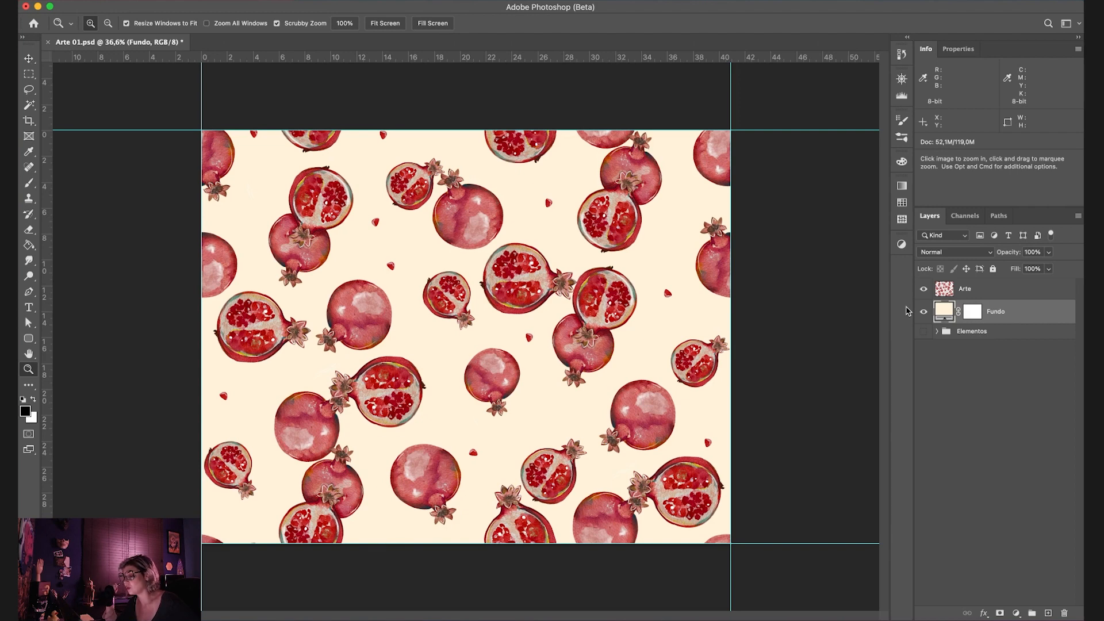
pyautogui.click(923, 311)
pyautogui.click(923, 311)
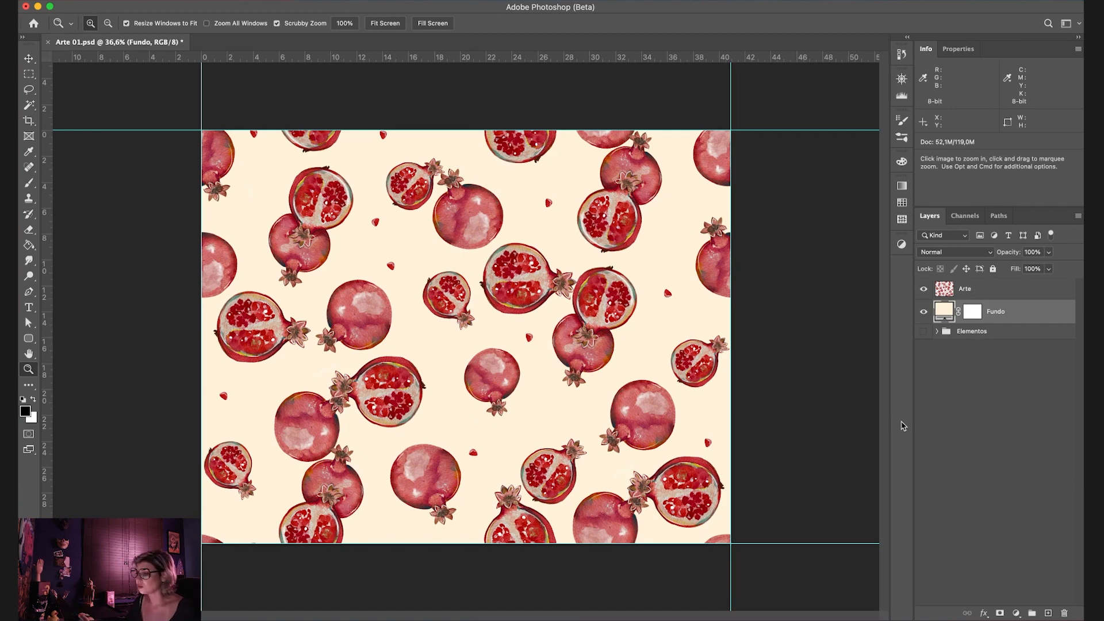
# Step: Select the Arte layer and examine the pomegranates and the empty areas around them up close
pyautogui.click(992, 290)
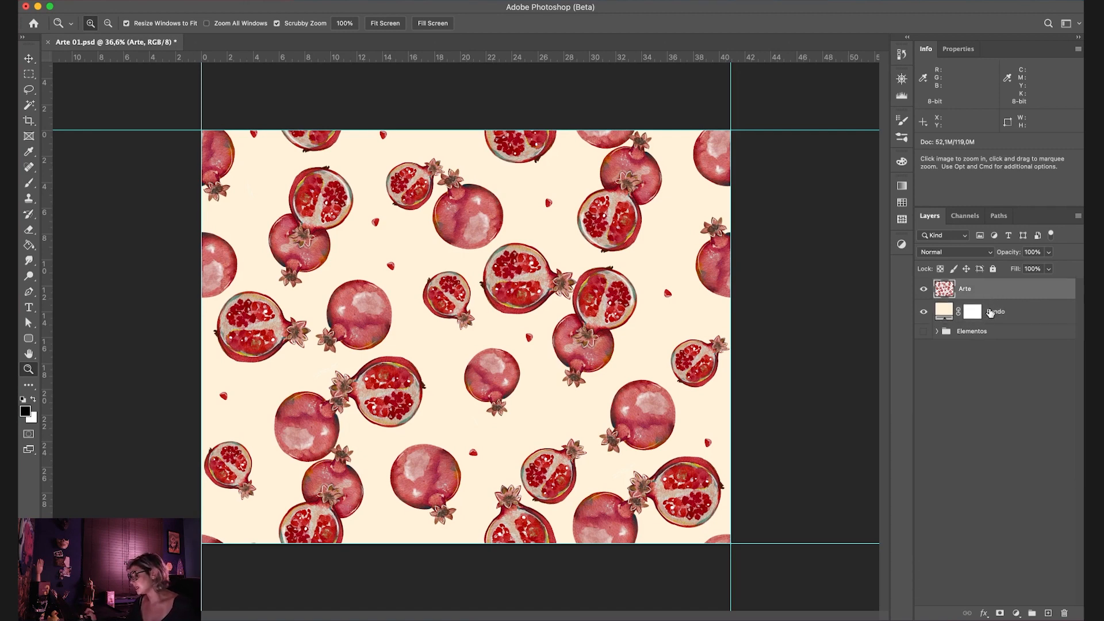
pyautogui.moveTo(264, 172); pyautogui.dragTo(314, 223)
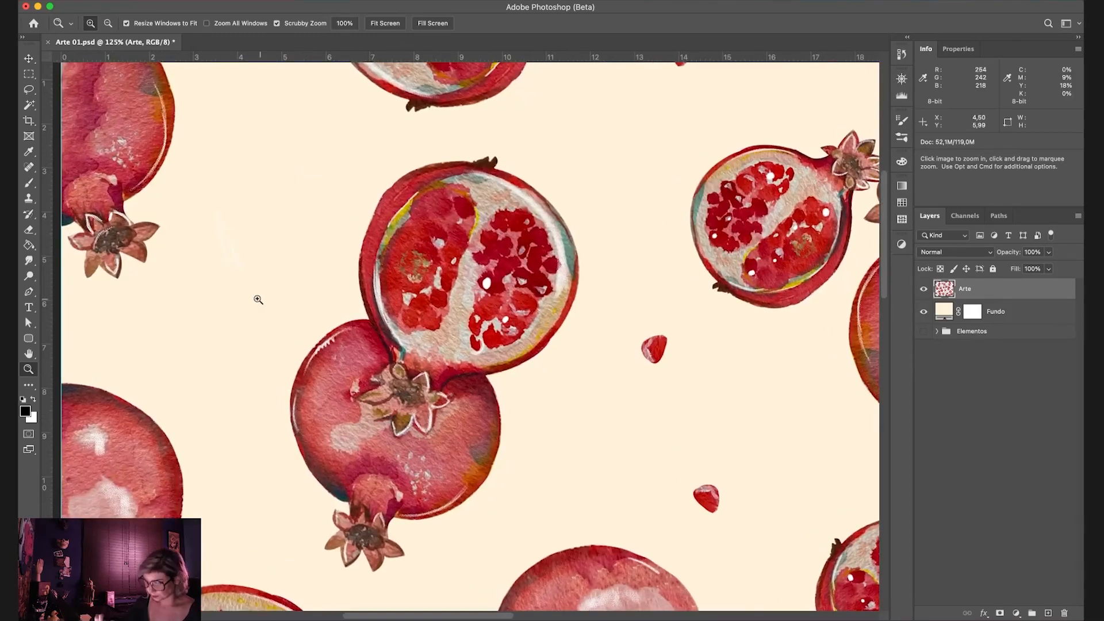
pyautogui.press('l')
pyautogui.moveTo(256, 320)
pyautogui.mouseDown()
pyautogui.moveTo(197, 180)
pyautogui.moveTo(257, 323)
pyautogui.mouseUp()
pyautogui.press('super+d')
pyautogui.press('z')
pyautogui.moveTo(410, 262); pyautogui.dragTo(345, 276)
pyautogui.moveTo(753, 230); pyautogui.dragTo(825, 269)
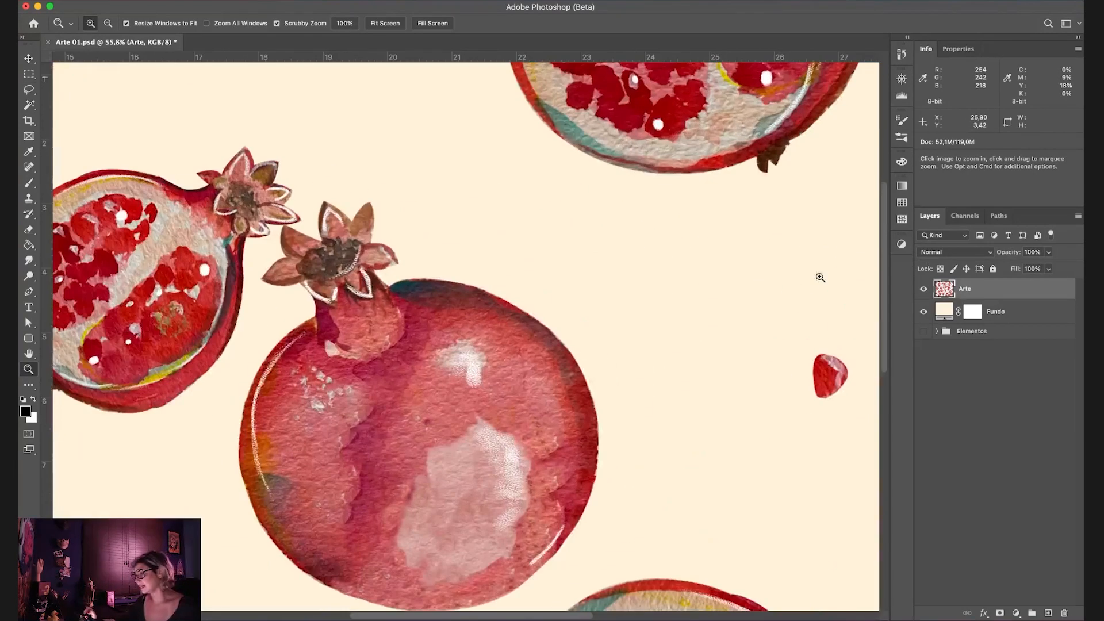
pyautogui.moveTo(710, 262); pyautogui.dragTo(643, 267)
pyautogui.moveTo(684, 438); pyautogui.dragTo(668, 419)
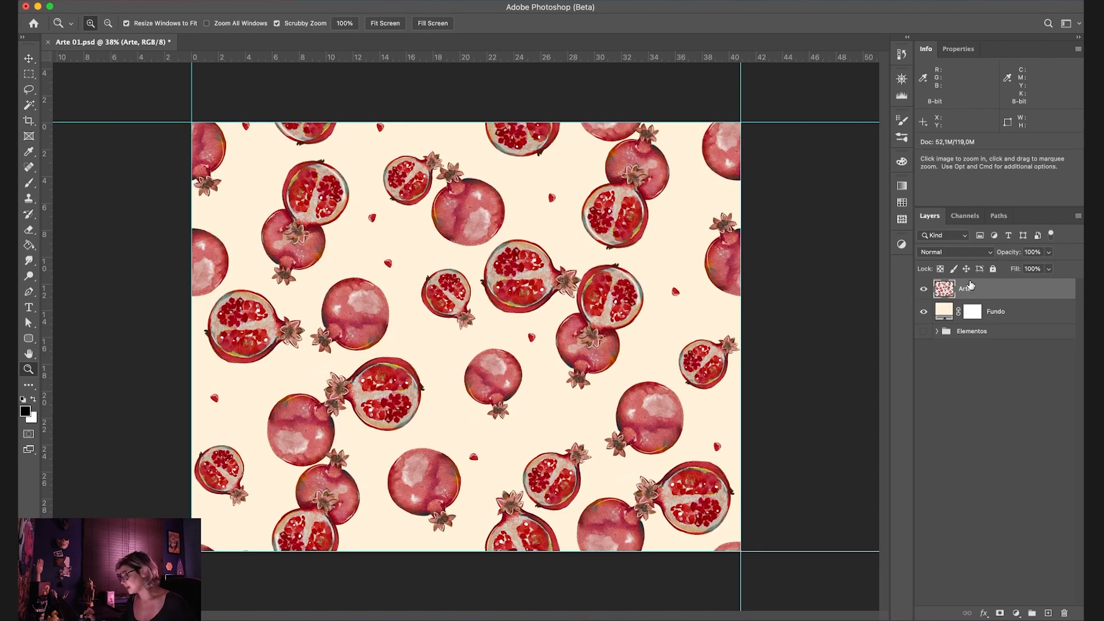
# Step: Switch the Arte layer off and on repeatedly to check the plain background beneath the pomegranates
pyautogui.click(922, 290)
pyautogui.click(922, 291)
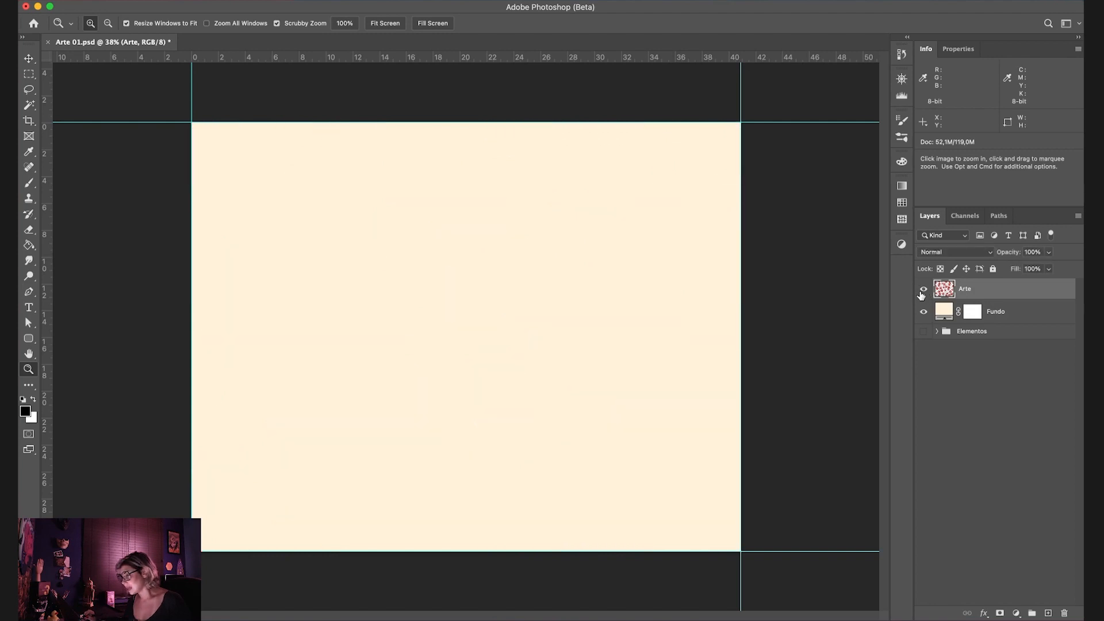
pyautogui.click(922, 290)
pyautogui.click(922, 290)
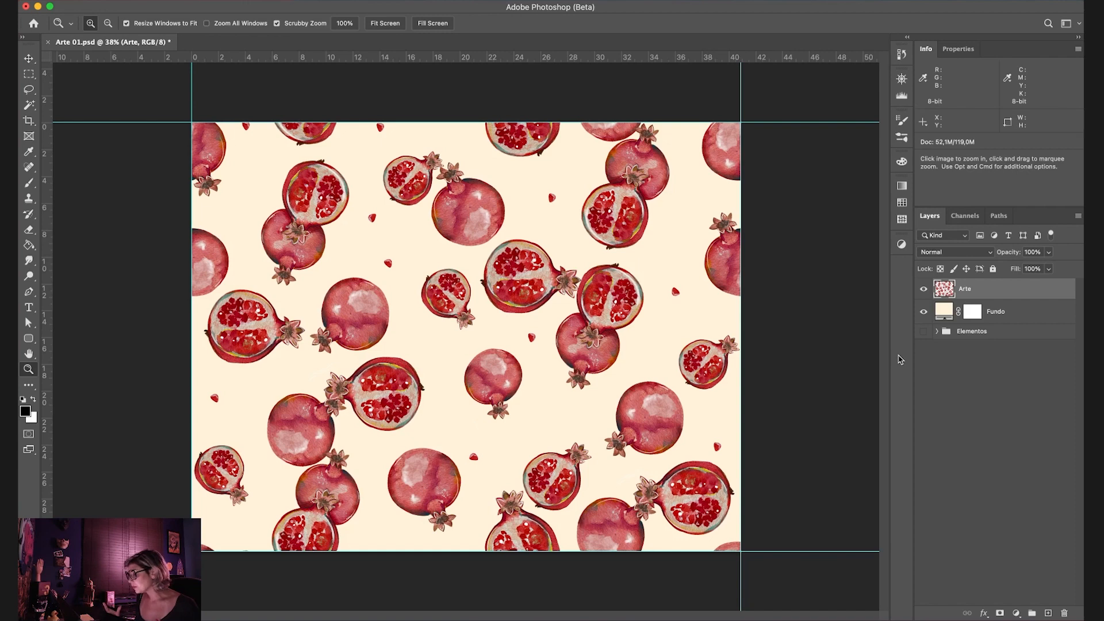
pyautogui.click(923, 289)
pyautogui.click(923, 288)
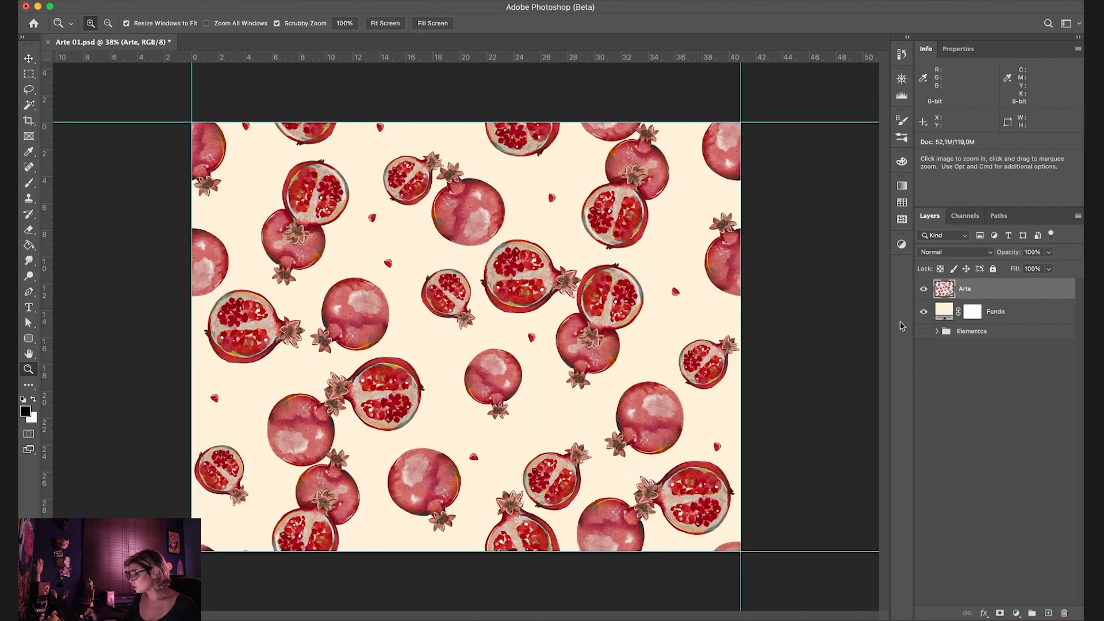